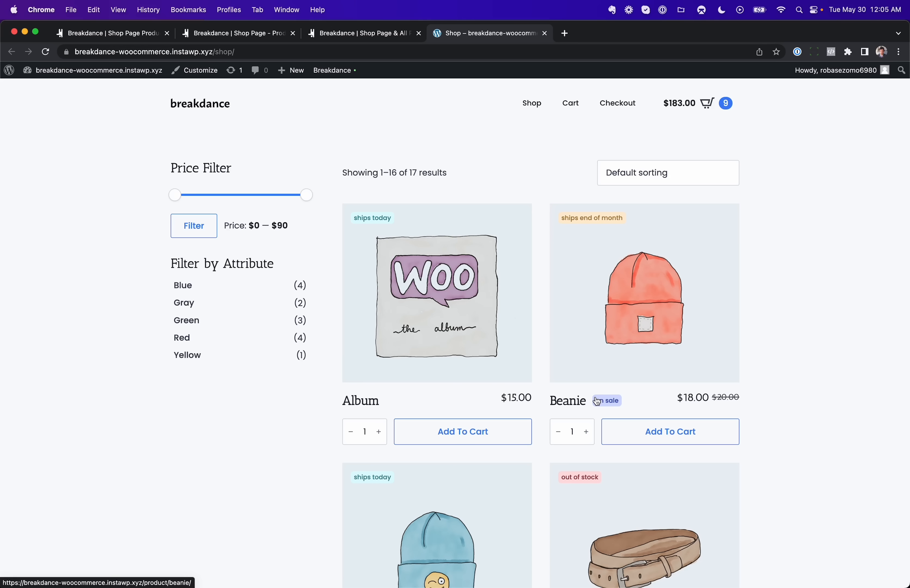
Step: Open the products list's custom areas settings and browse the available global blocks for the area
left_click(384, 37)
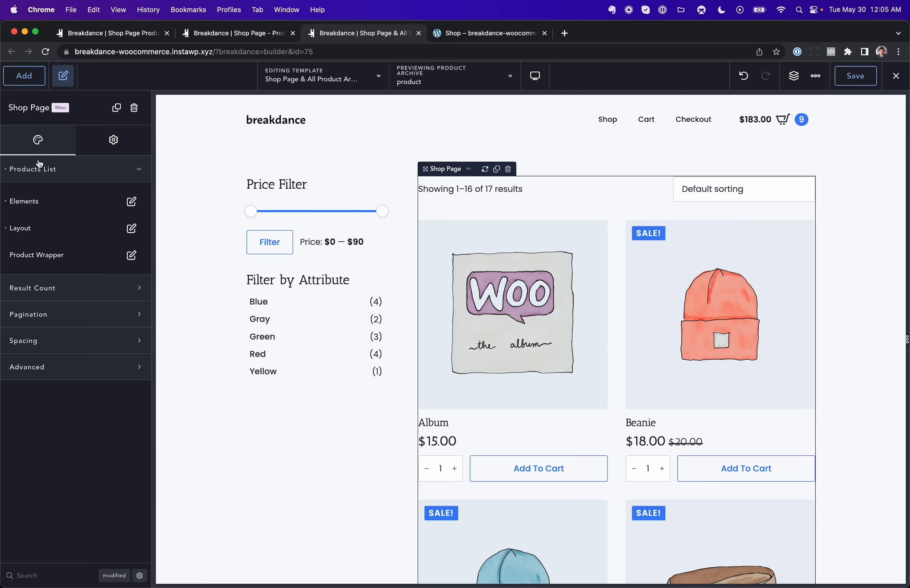
left_click(131, 201)
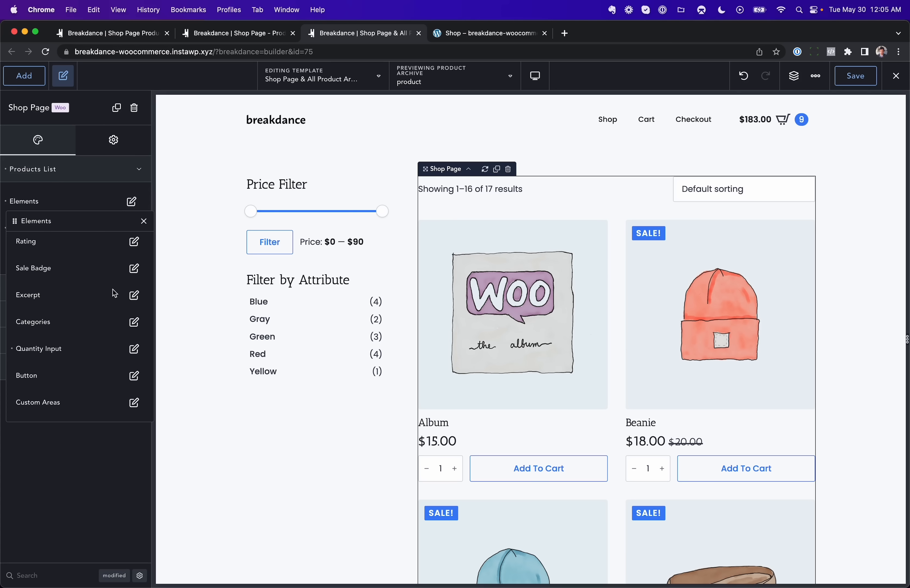
scroll(115, 293, "up", 3)
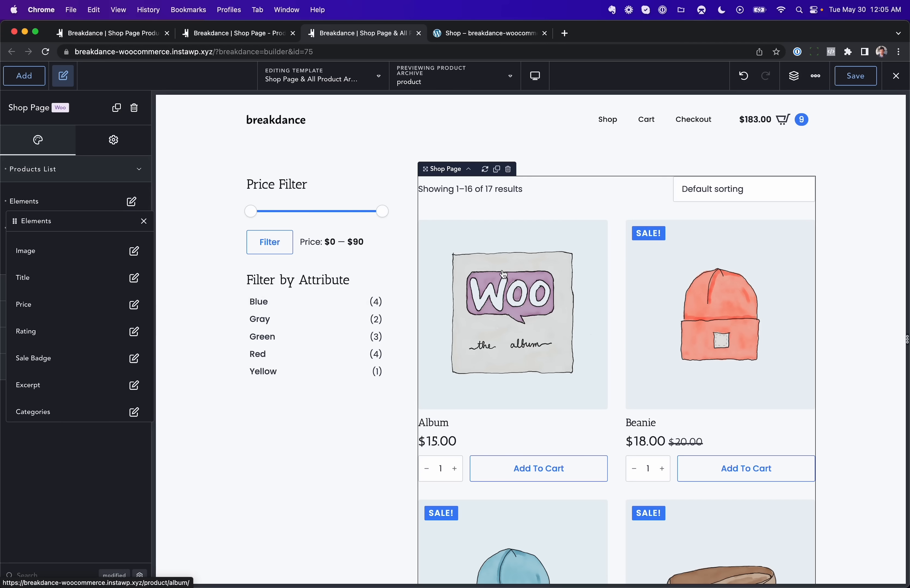
scroll(108, 363, "down", 3)
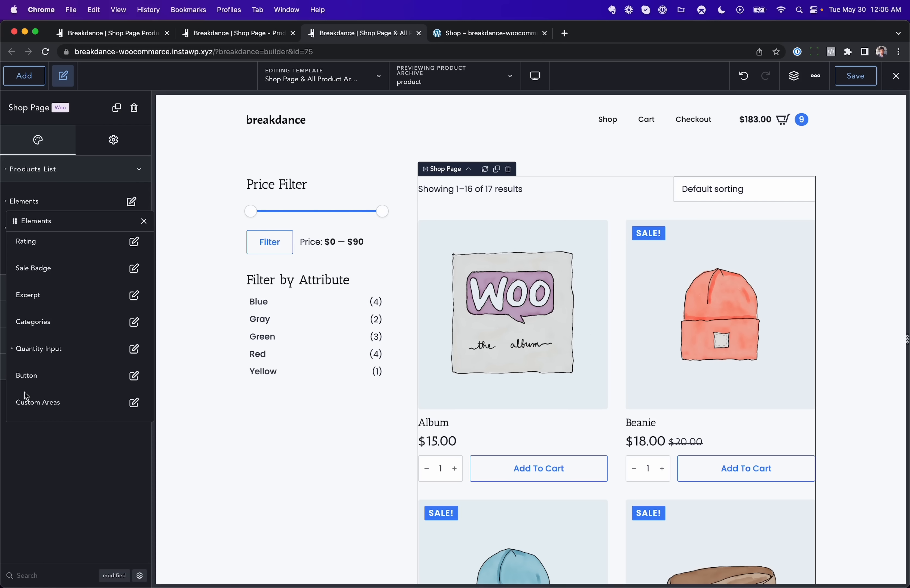
left_click(134, 406)
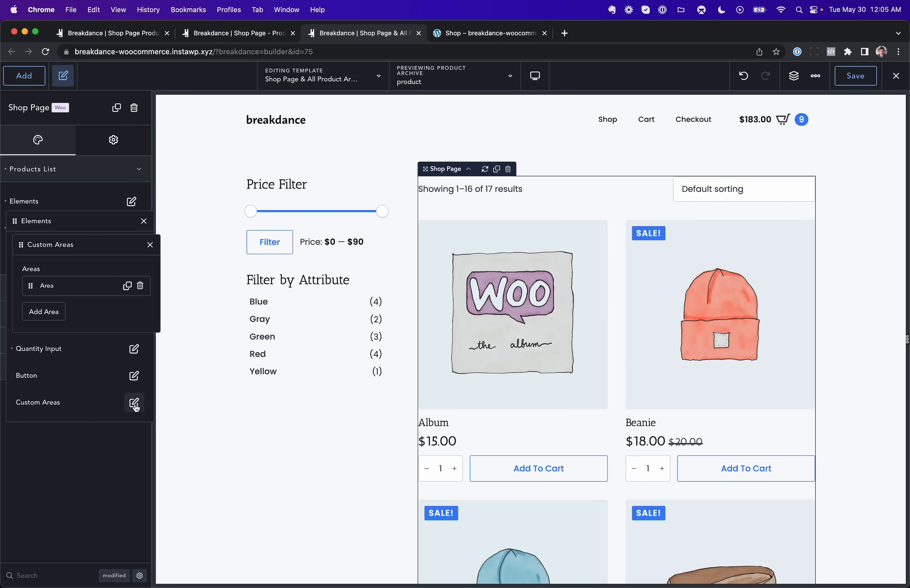
left_click(76, 292)
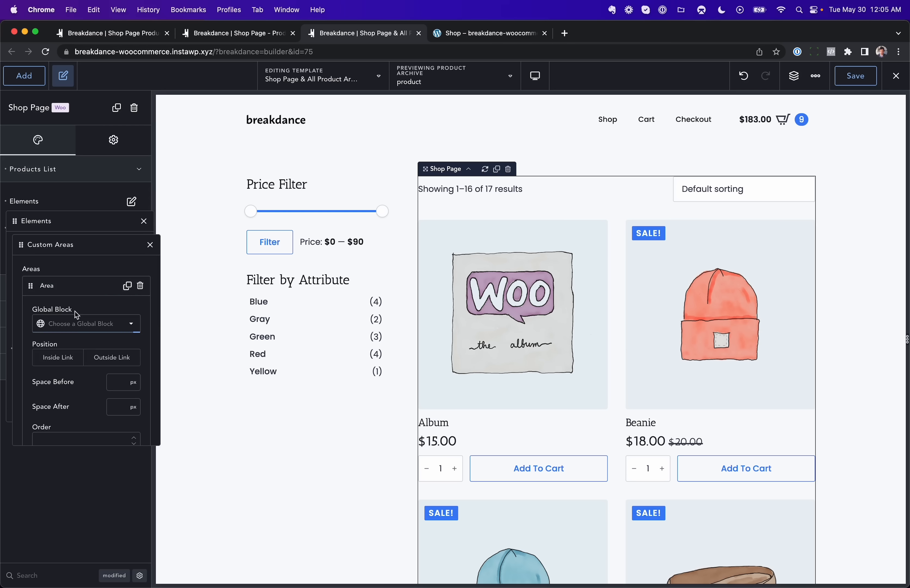
left_click(75, 326)
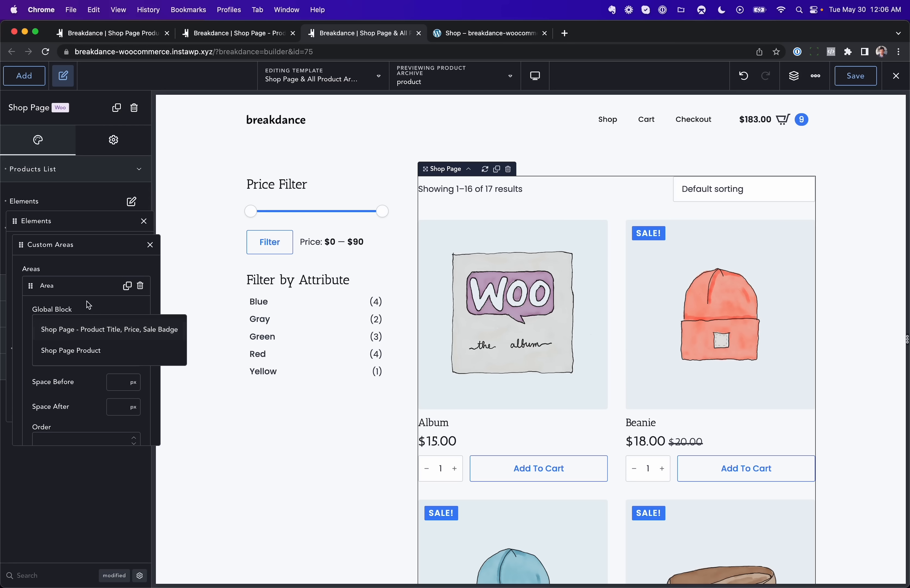
left_click(90, 292)
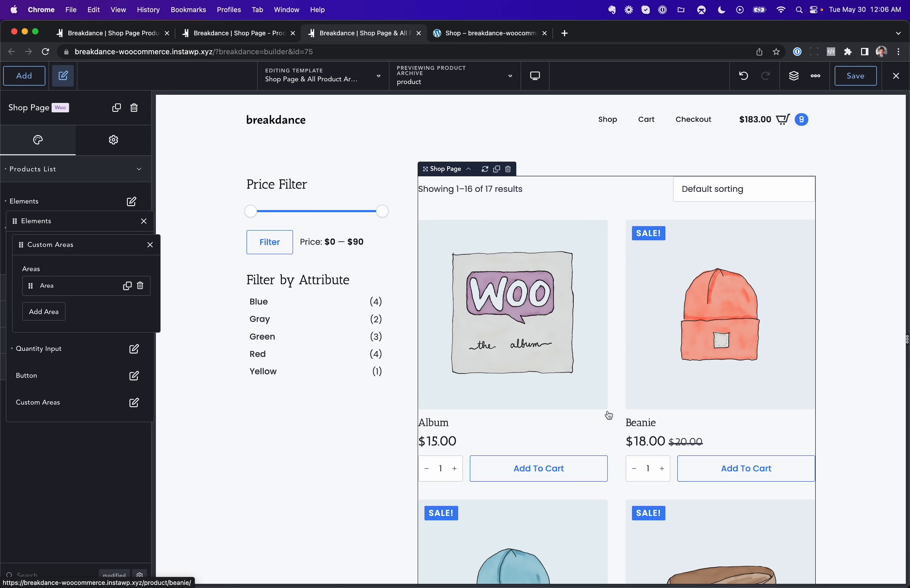
Step: Inspect the title, on-sale text and price elements of the Shop Page - Product Title, Price, Sale Badge global block
left_click(258, 40)
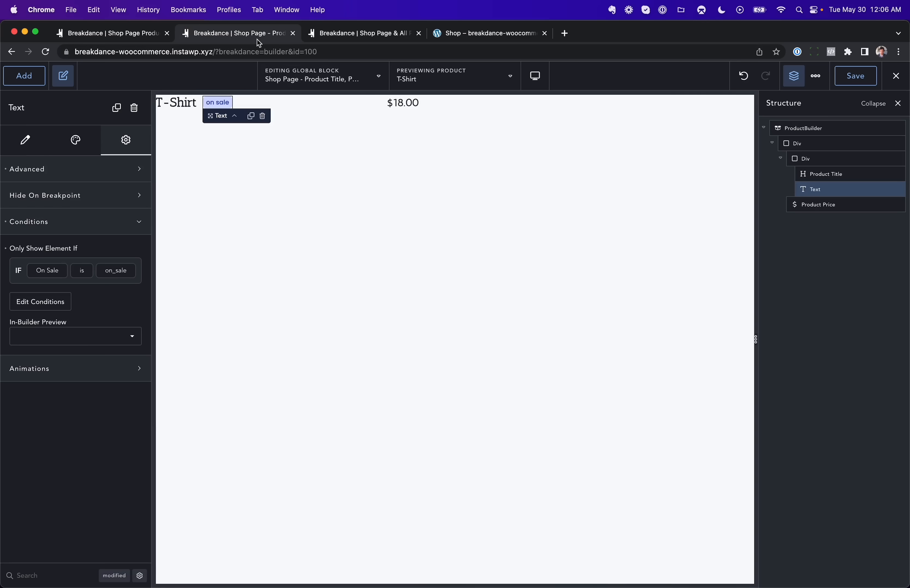
left_click(175, 107)
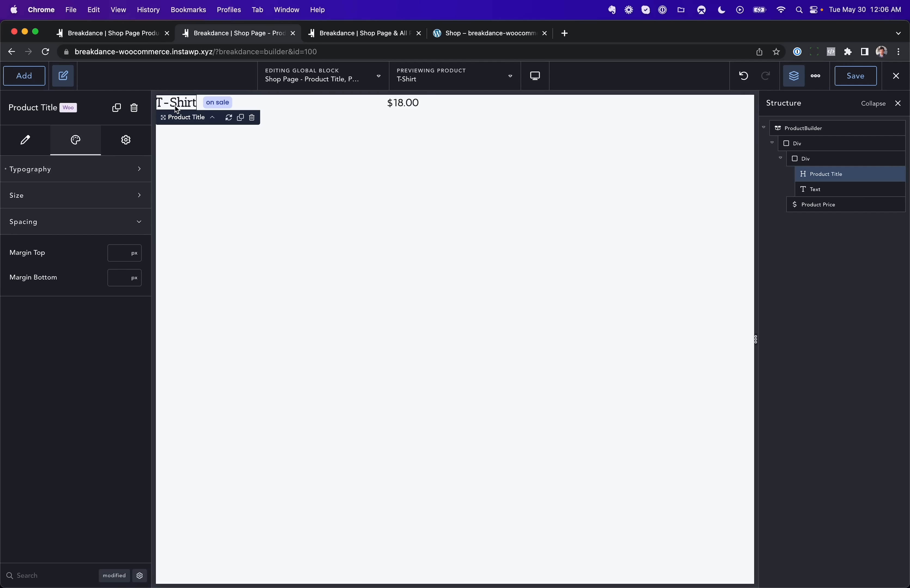
left_click(216, 104)
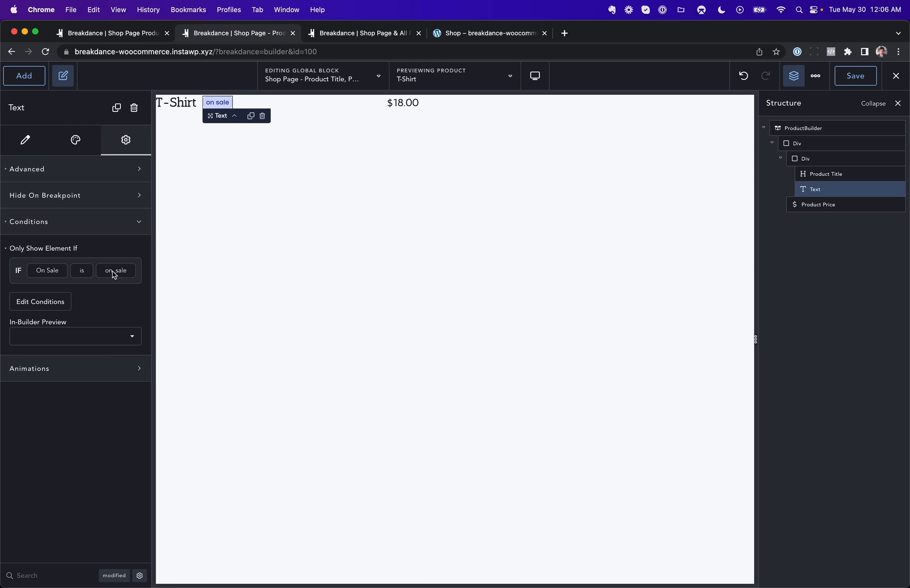
left_click(402, 107)
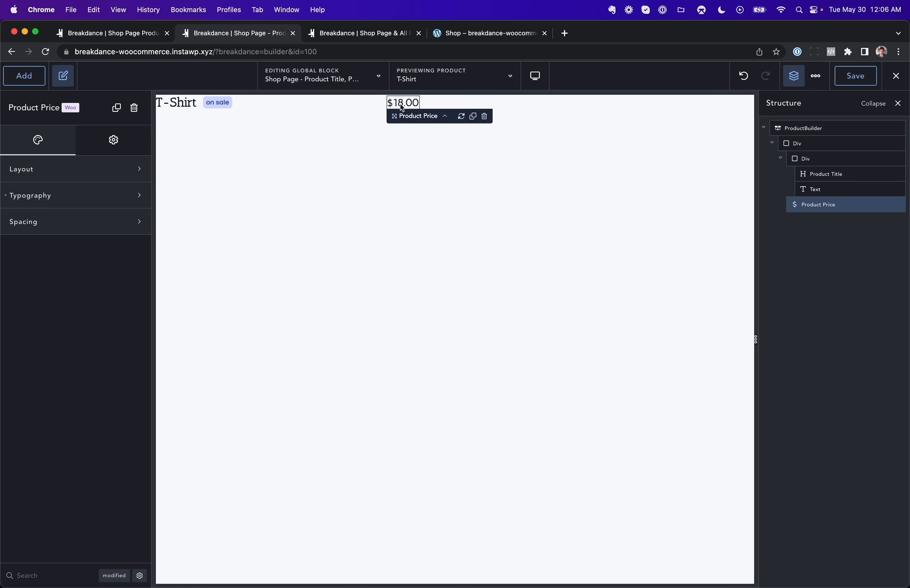
Step: Assign the Shop Page - Product Title, Price, Sale Badge global block to the products list's custom area
left_click(368, 34)
left_click(73, 286)
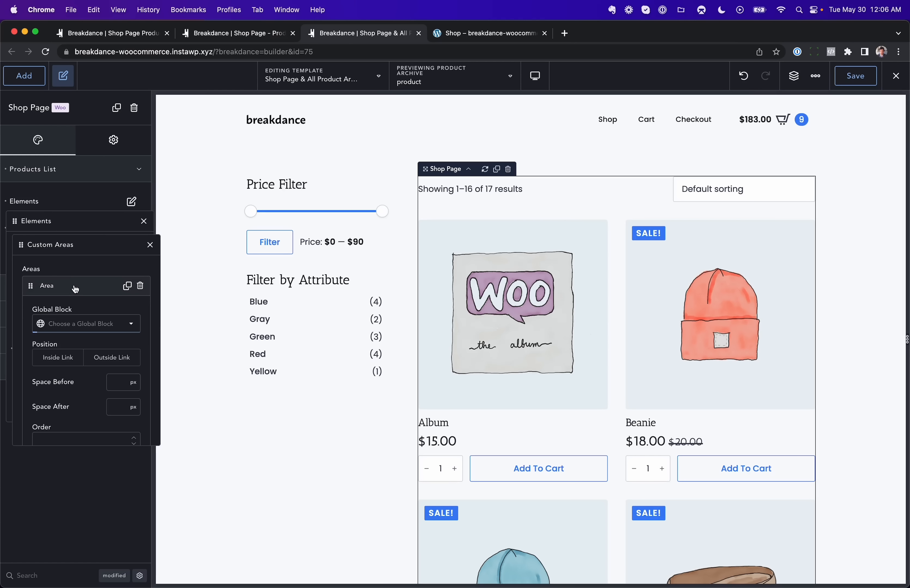
left_click(85, 325)
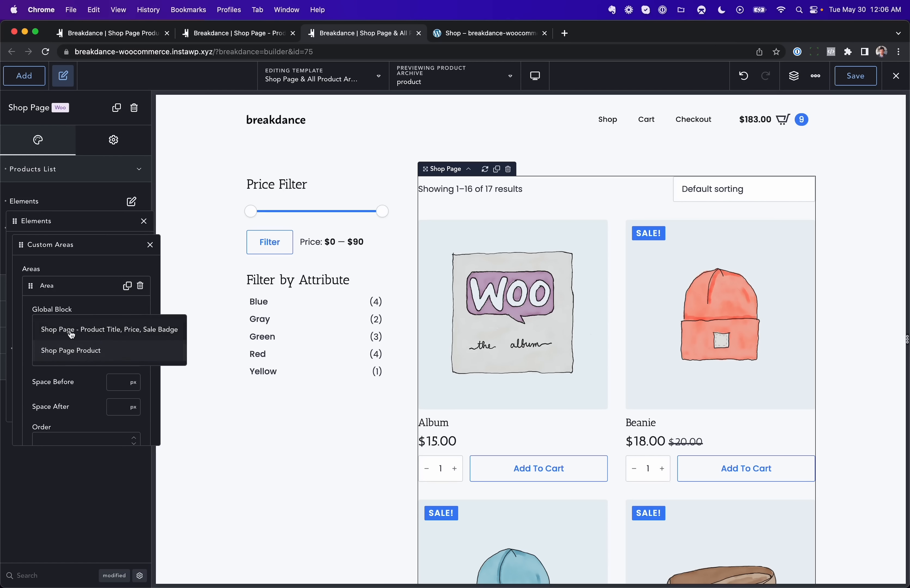
left_click(71, 332)
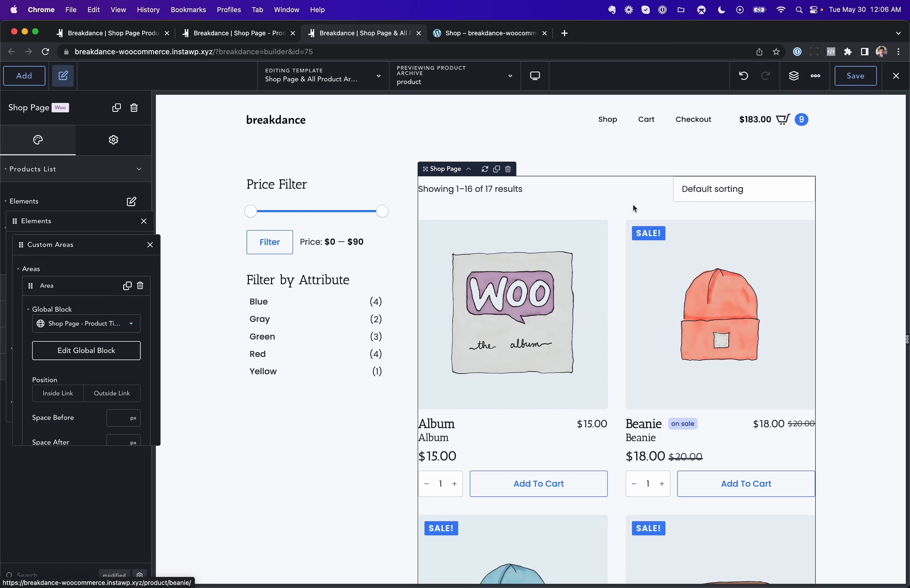
Step: Disable the products list's default sale badge element
left_click(150, 244)
left_click(131, 269)
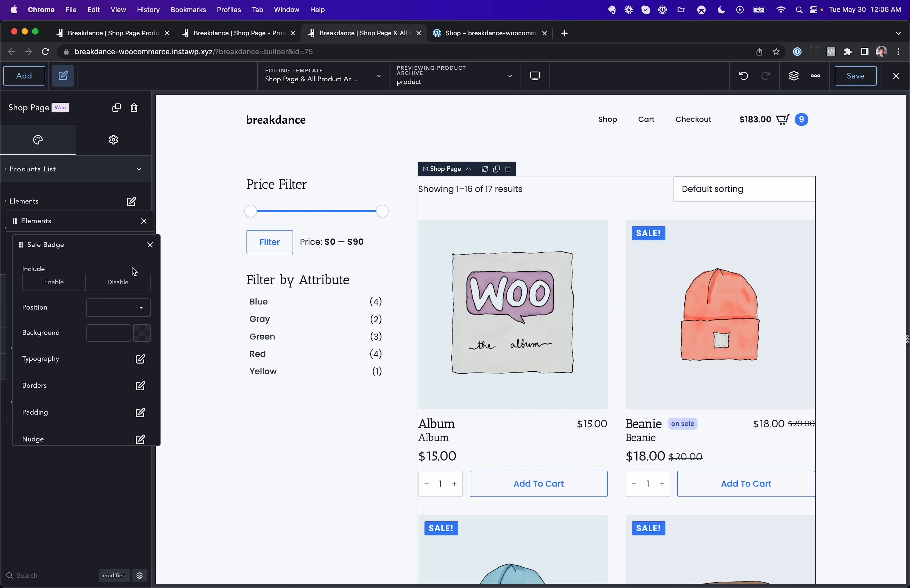
left_click(108, 283)
left_click(150, 245)
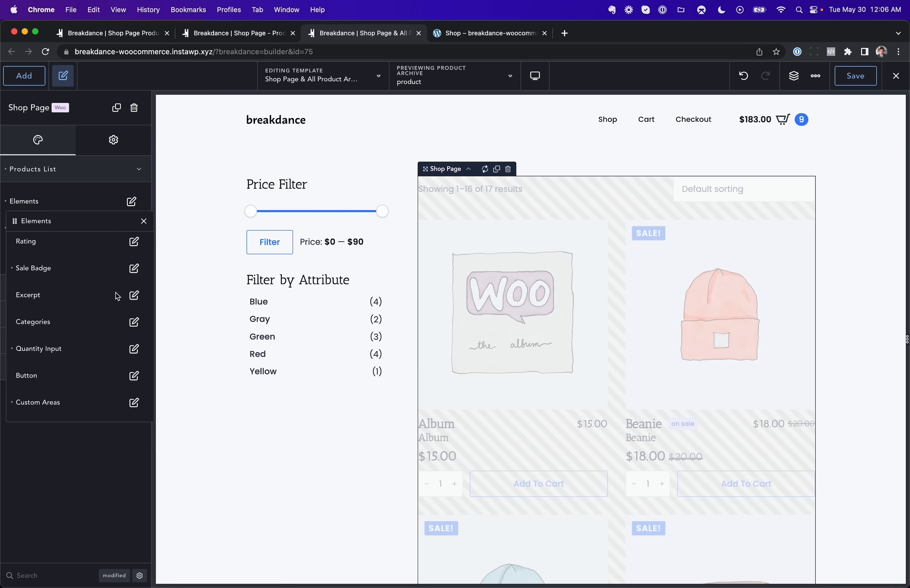
Step: Disable the products list's default price element
scroll(115, 298, "up", 1)
left_click(134, 272)
left_click(116, 281)
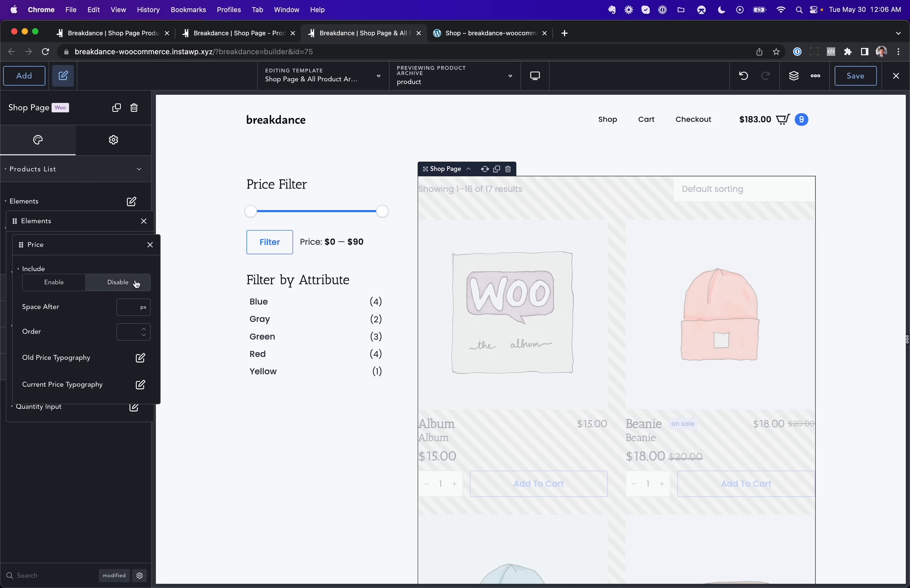
left_click(151, 245)
Step: Disable the products list's default title element
left_click(134, 245)
left_click(125, 283)
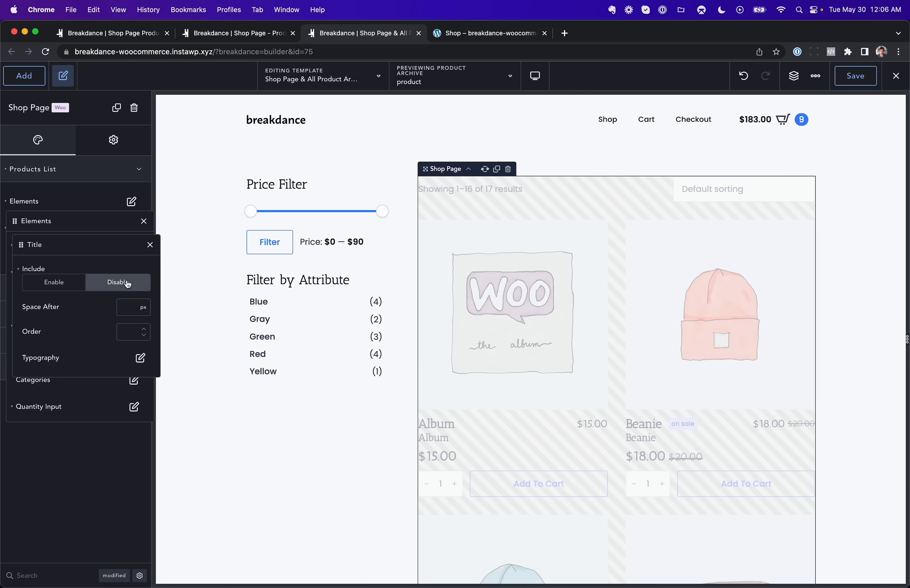
left_click(151, 244)
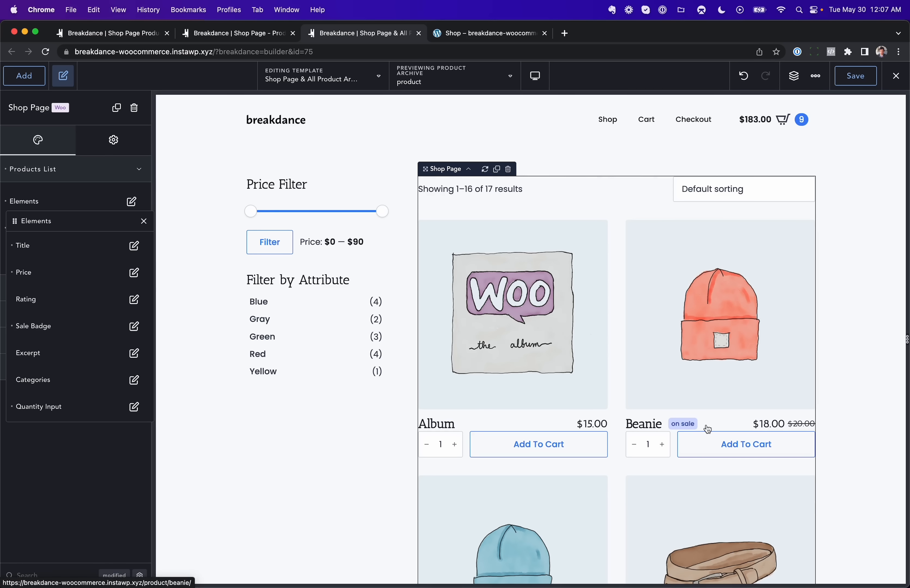
Step: Set the custom area's Space After to 16 px
scroll(122, 378, "down", 3)
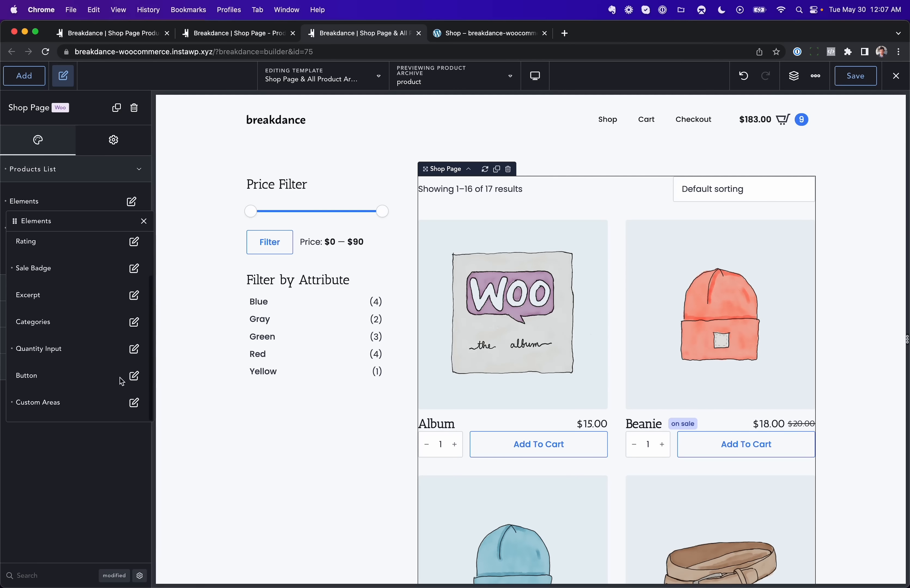
left_click(134, 402)
left_click(81, 291)
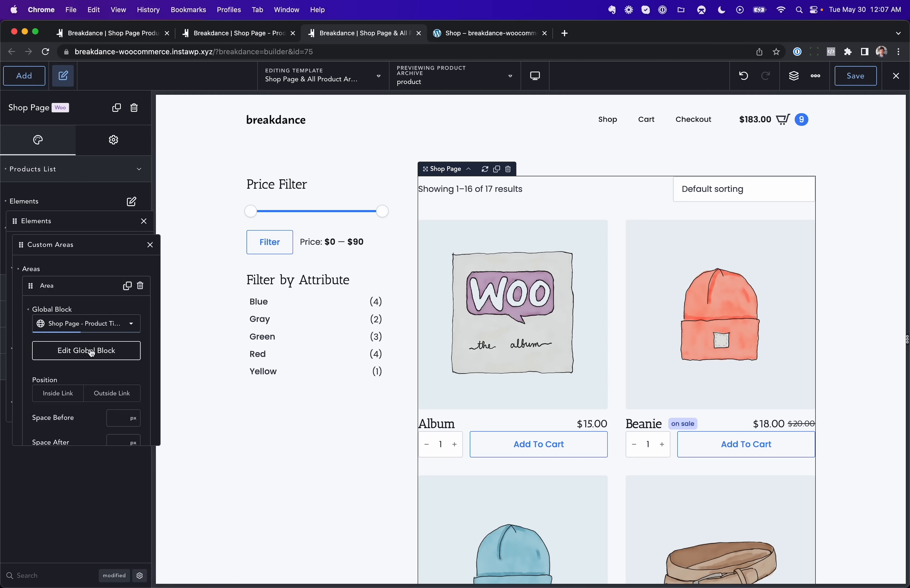
scroll(92, 352, "down", 2)
left_click(111, 354)
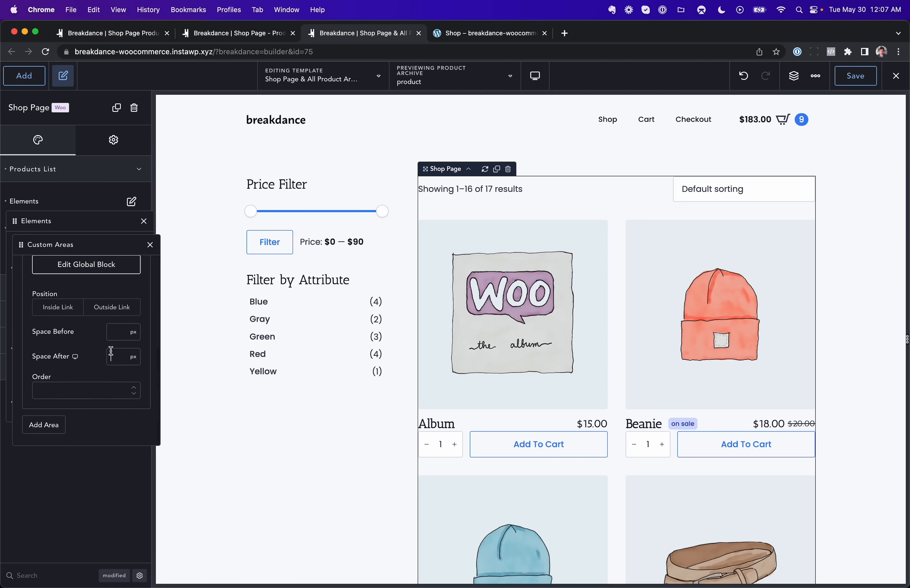
type("16")
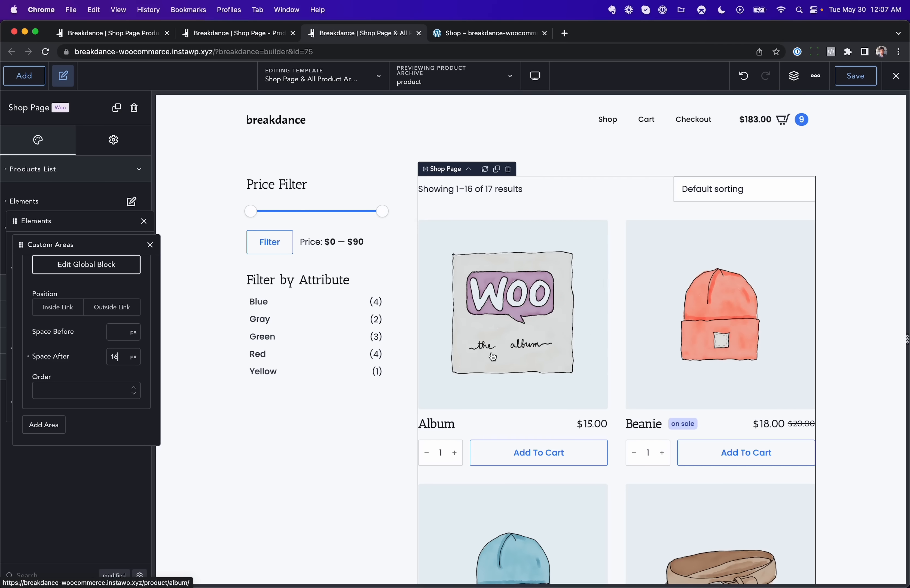
Step: Open the Shop Page Product global block and select each of the badge texts in the structure
left_click(520, 325)
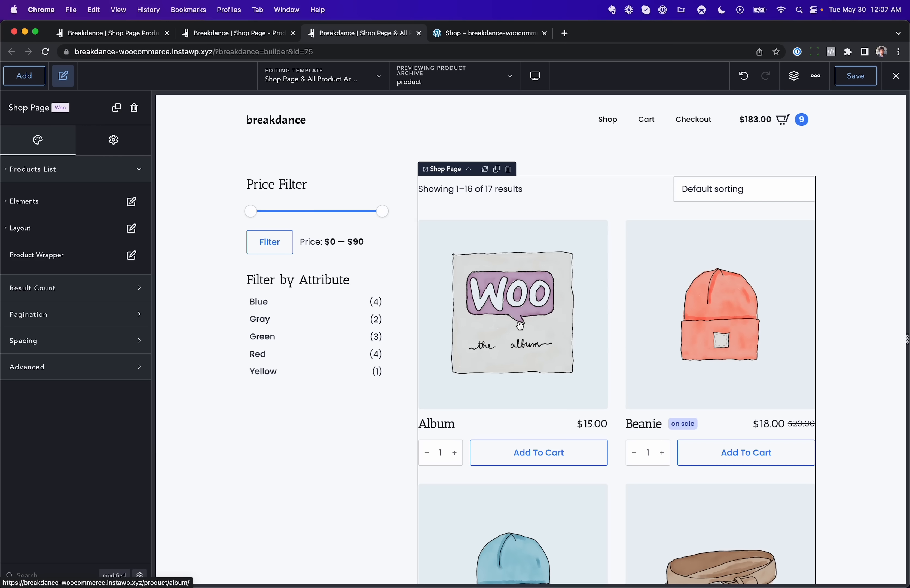
double_click(520, 326)
left_click(346, 191)
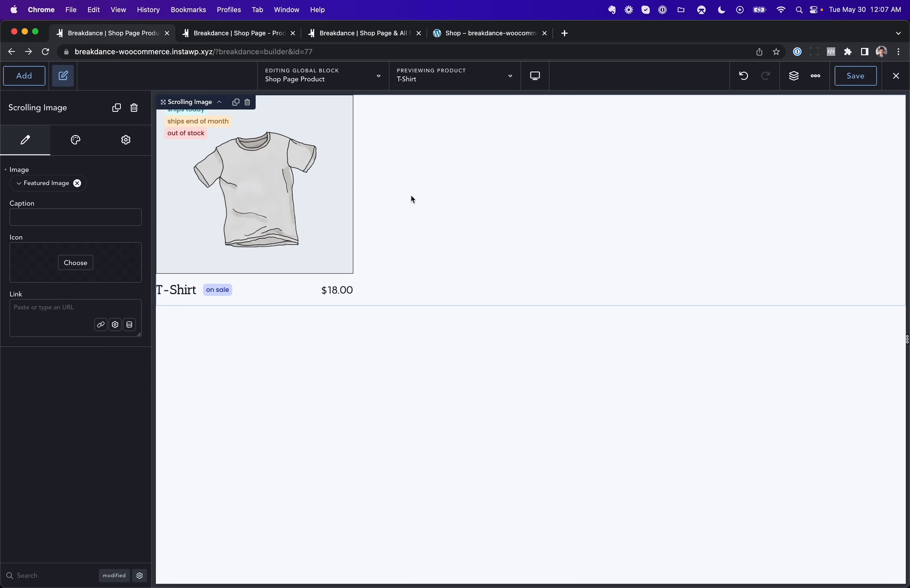
left_click(794, 78)
left_click(825, 190)
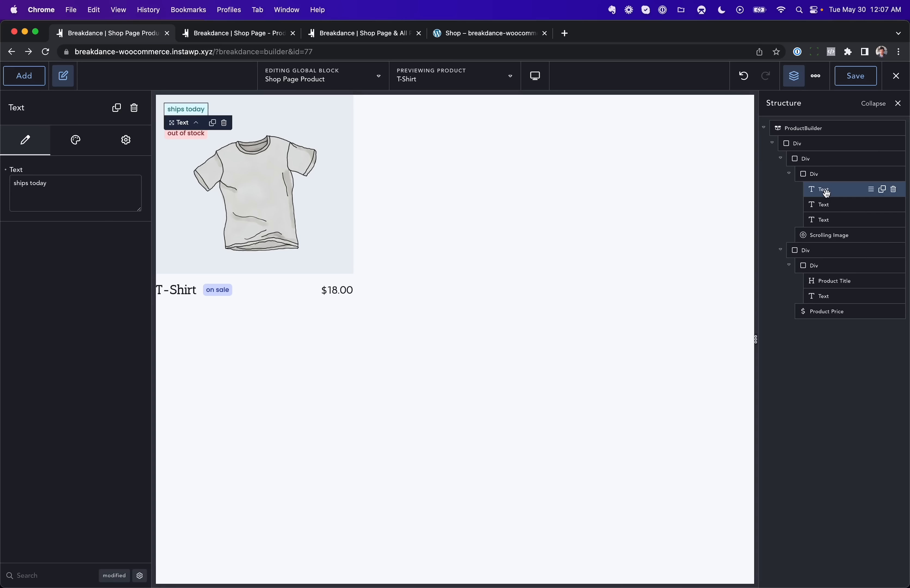
left_click(825, 204)
left_click(827, 220)
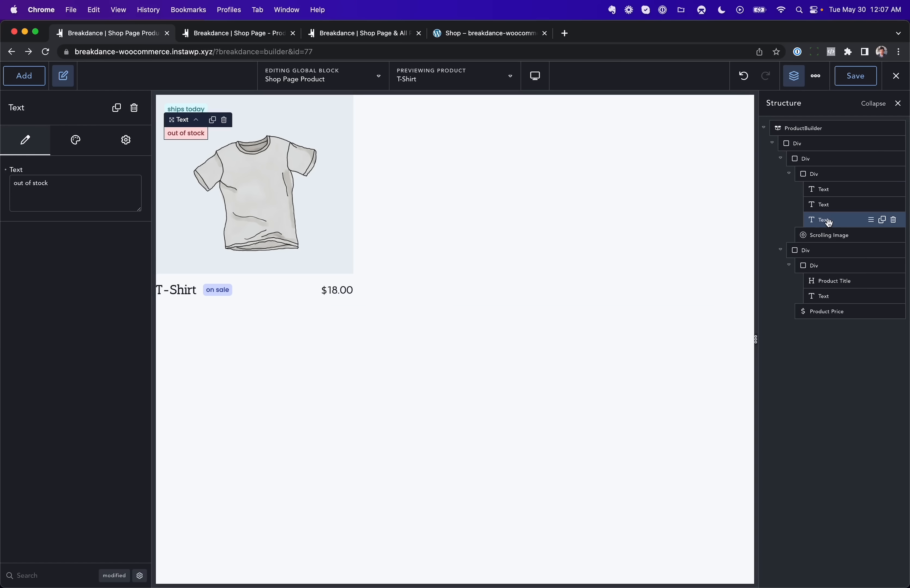
Step: Examine the display conditions of the out of stock and ships end of month badge texts
left_click(128, 144)
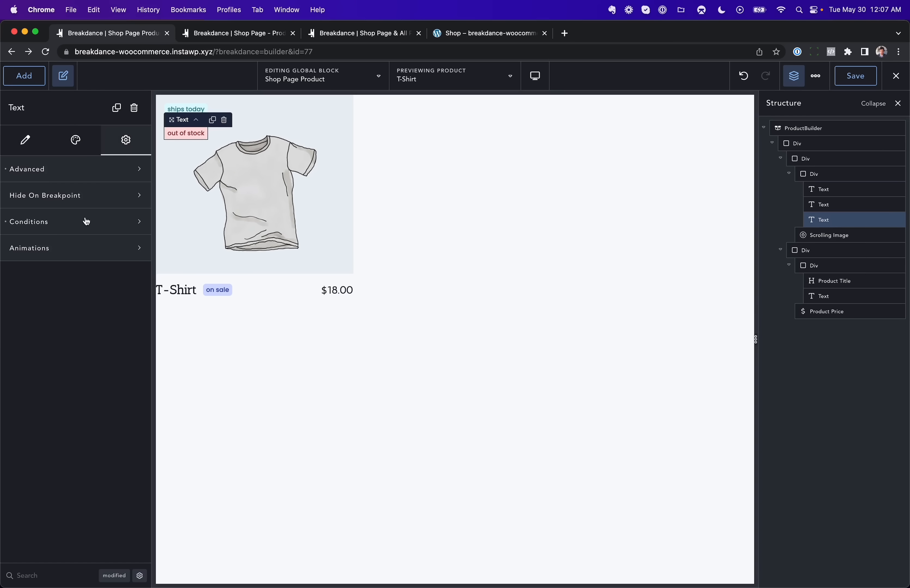
left_click(85, 226)
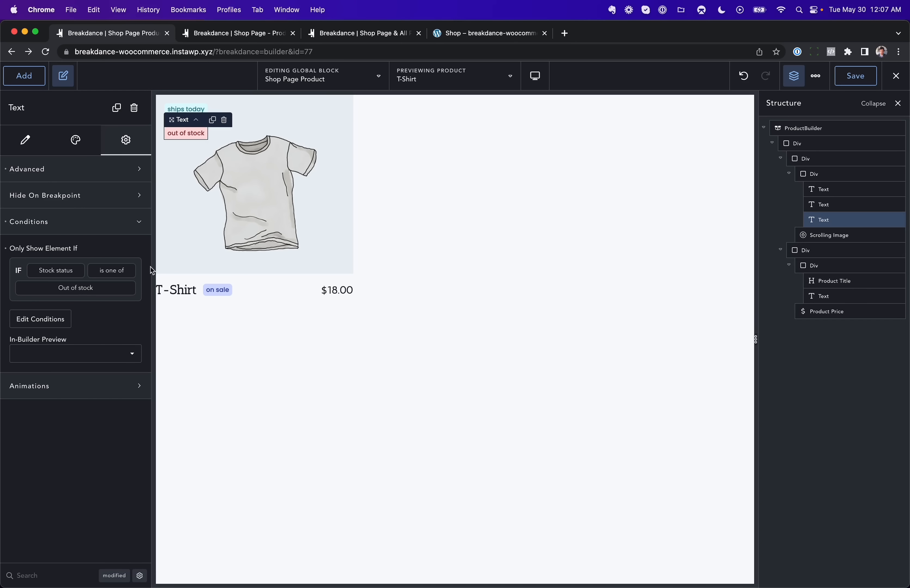
left_click(826, 204)
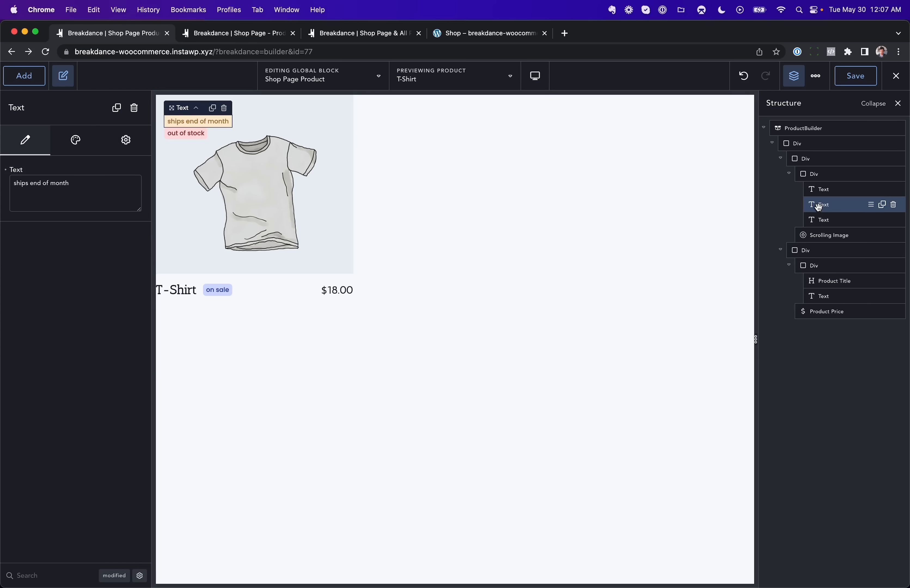
left_click(126, 140)
left_click(58, 223)
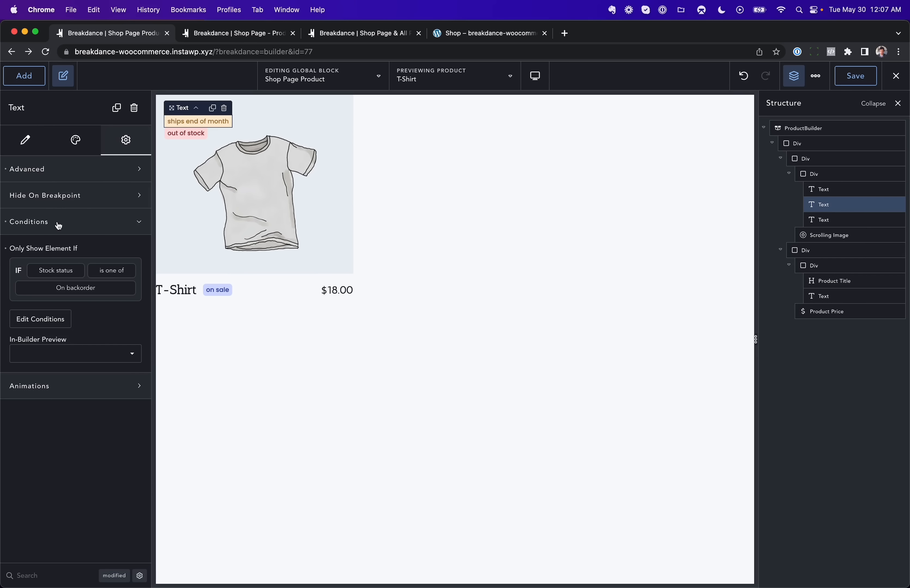
Step: Examine the display condition of the ships today badge text
left_click(823, 189)
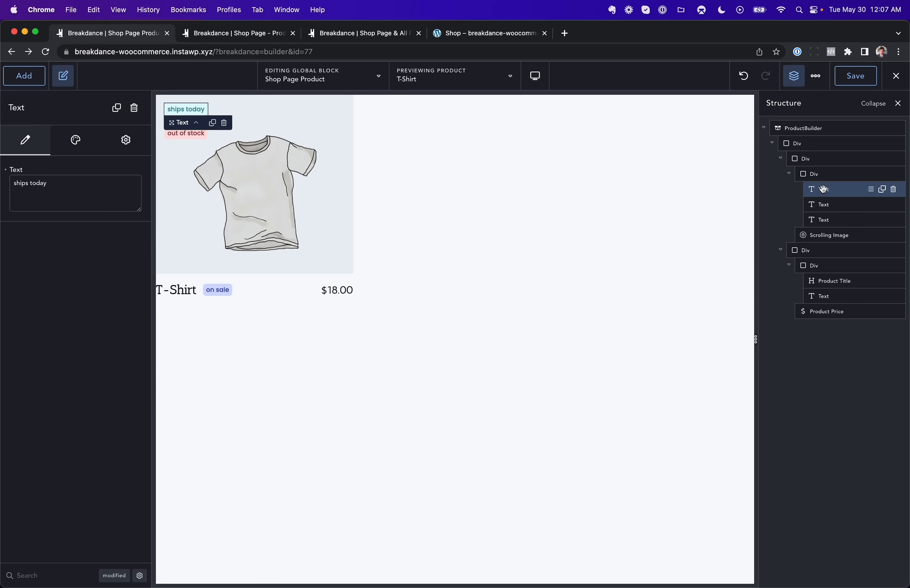
left_click(133, 142)
left_click(96, 226)
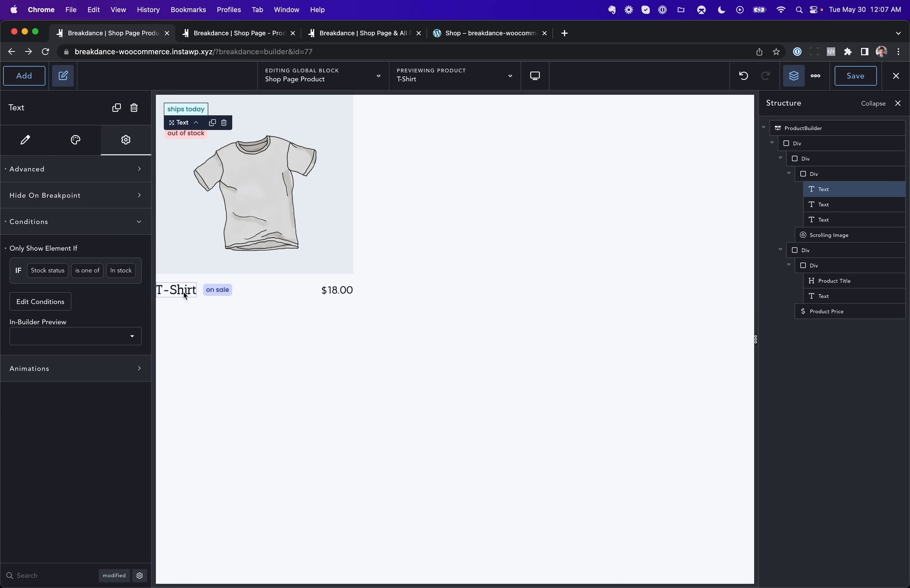
left_click(302, 281)
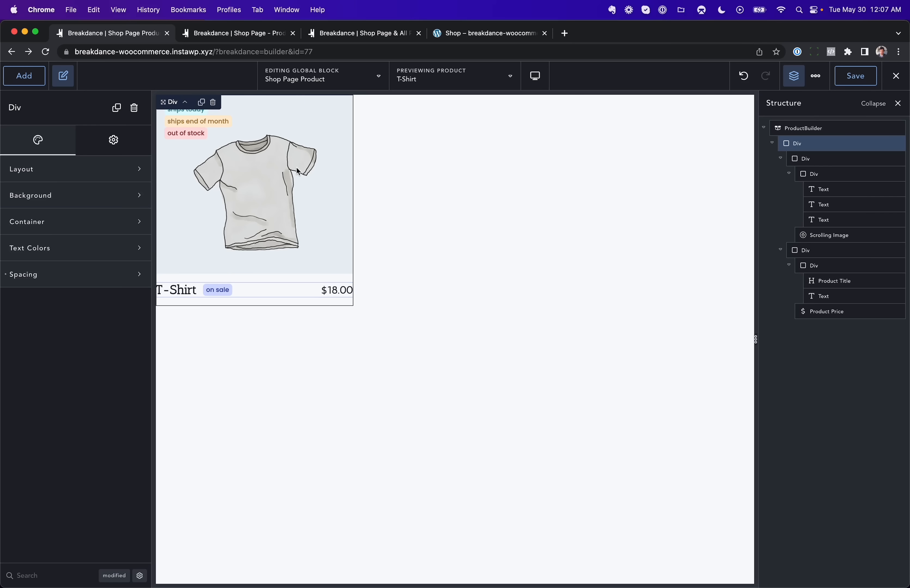
Step: In the shop page template, add a custom area to the products list using the Shop Page Product global block, positioned Inside Link
left_click(372, 36)
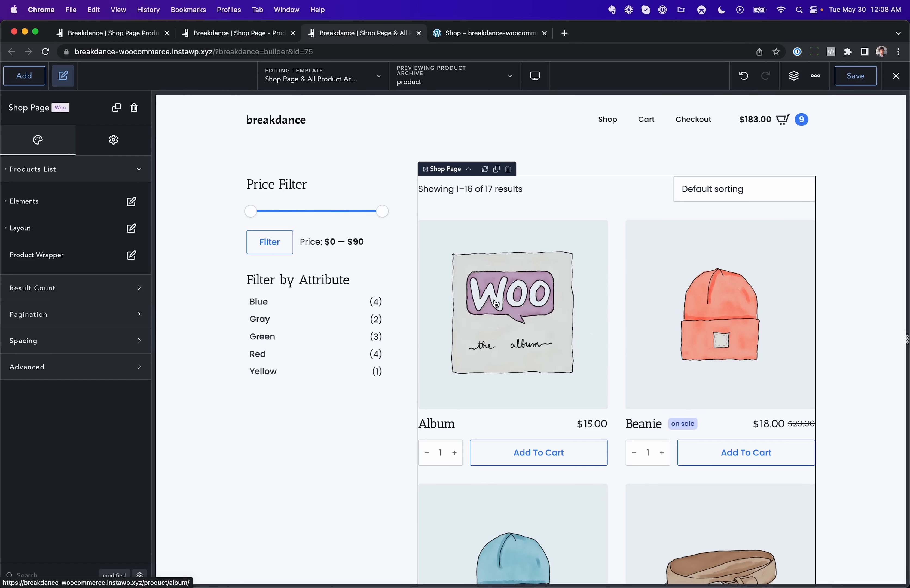
left_click(130, 202)
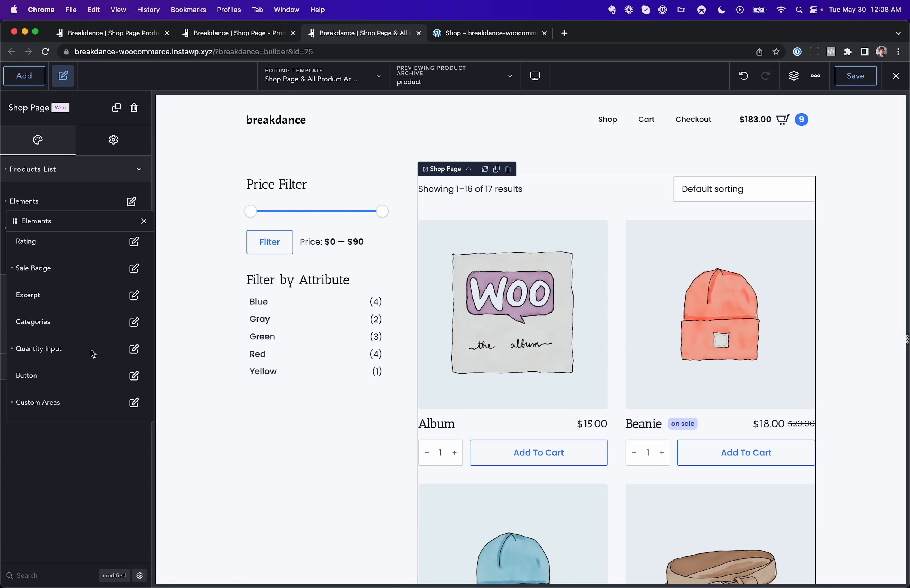
left_click(134, 402)
left_click(140, 286)
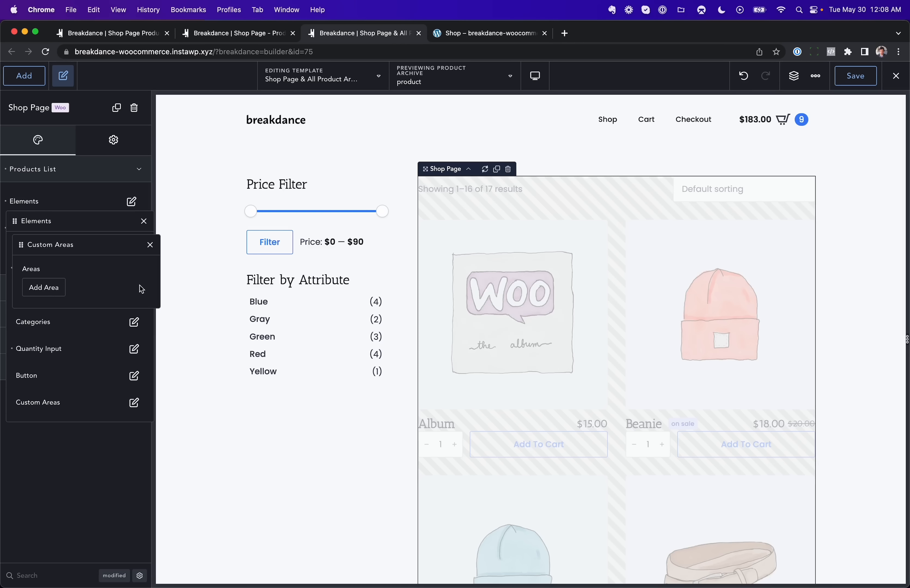
left_click(50, 287)
left_click(79, 330)
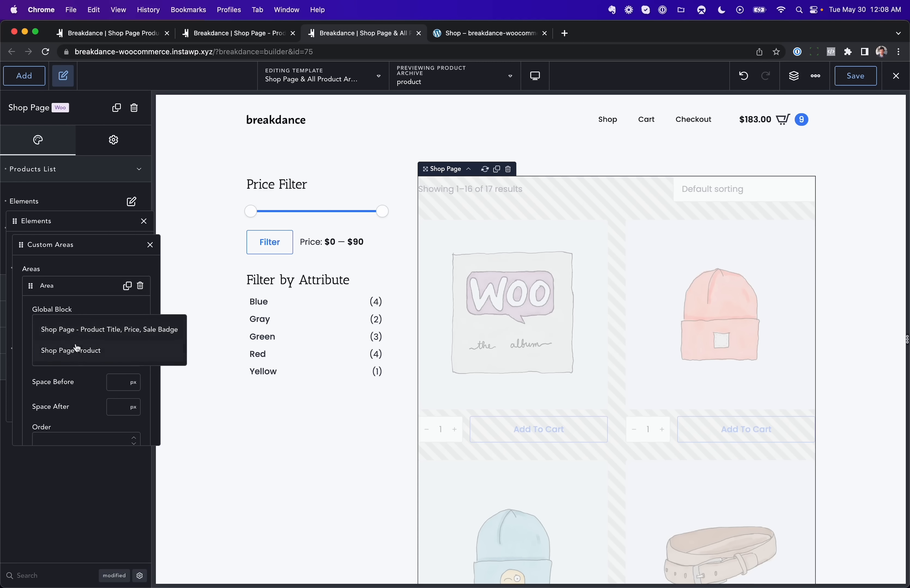
left_click(77, 350)
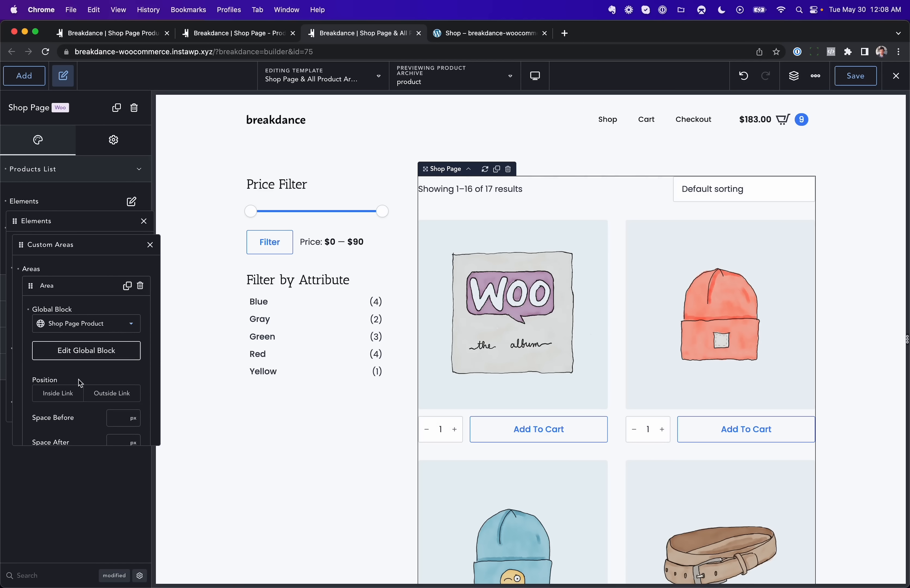
left_click(54, 397)
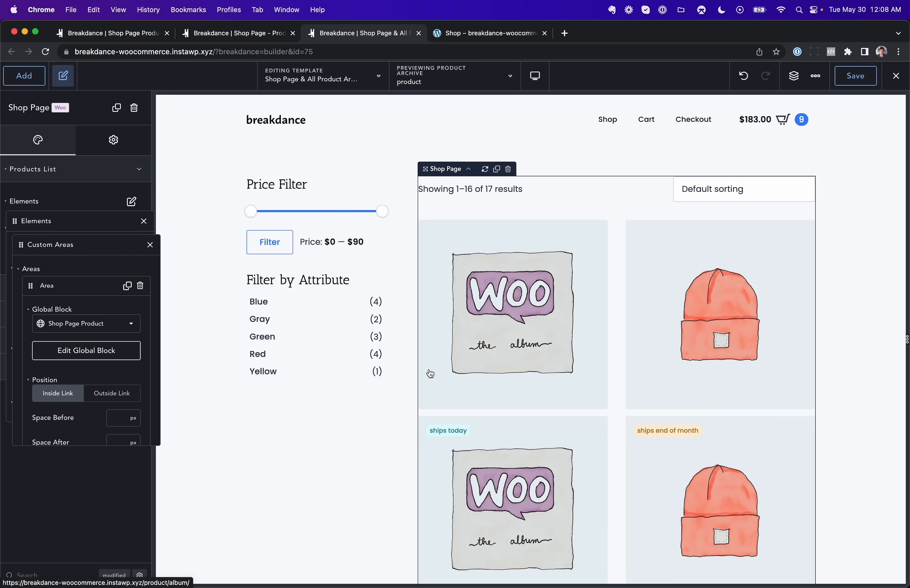
left_click(150, 245)
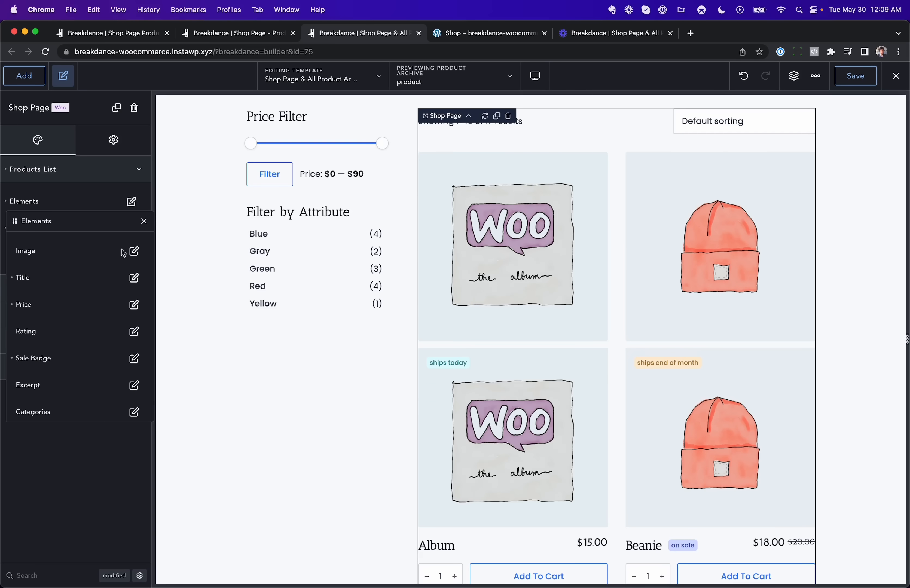
Step: Hide the default product image element in the products list
left_click(133, 251)
left_click(150, 244)
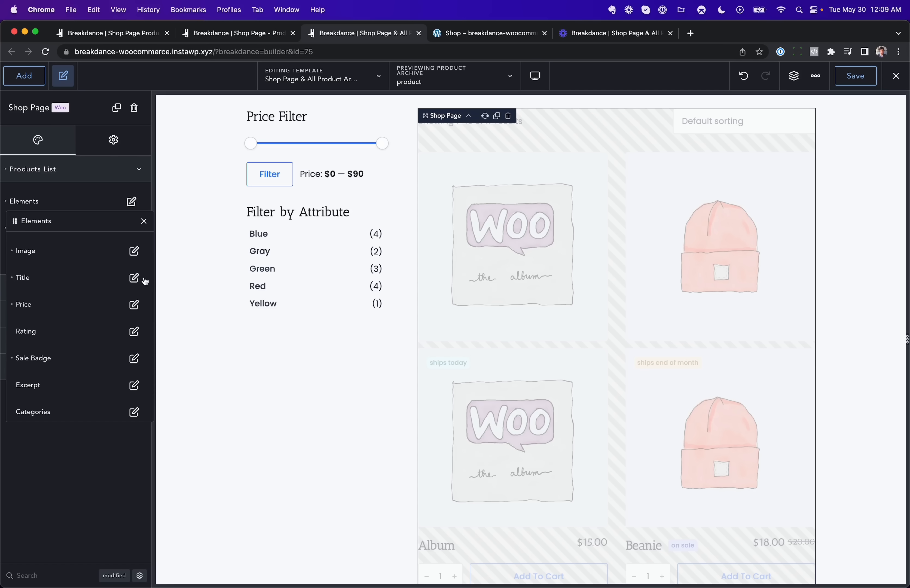
scroll(134, 310, "down", 1)
scroll(134, 312, "down", 2)
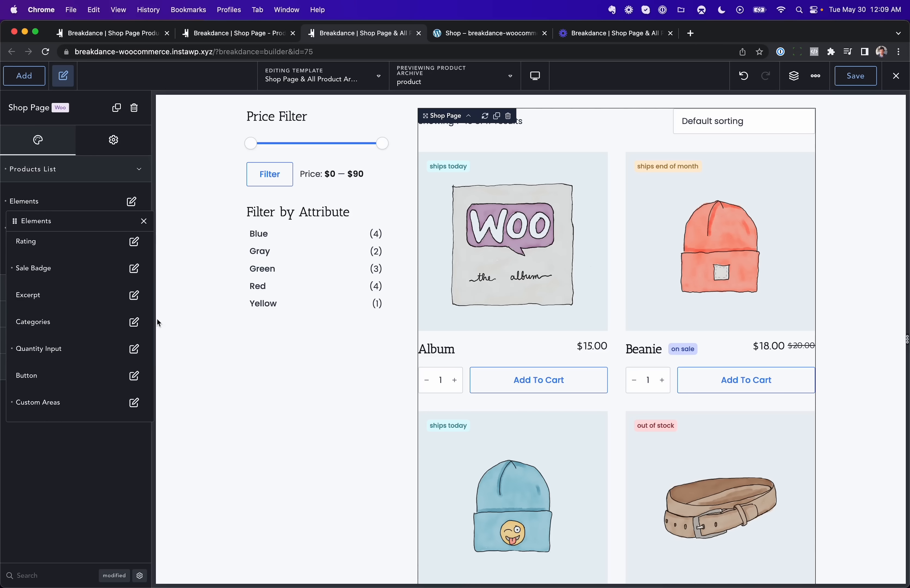
scroll(565, 260, "up", 1)
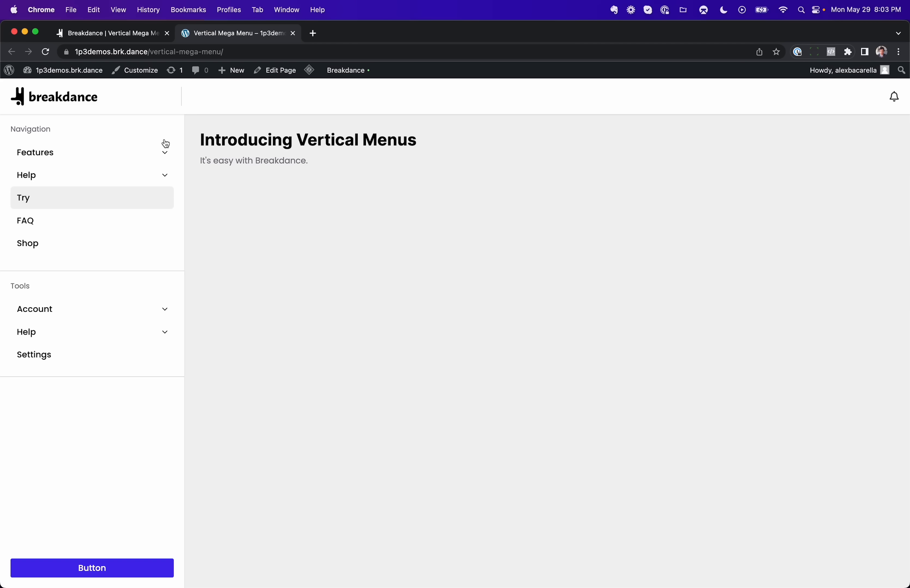
Step: Try the vertical menu's Features, Help, Account and tools Help dropdowns on the live page
left_click(132, 158)
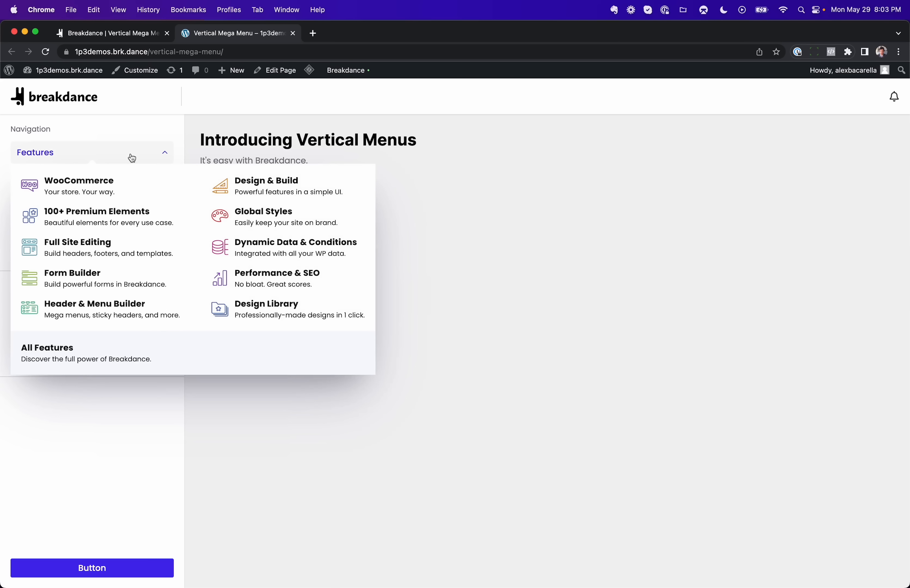
mouse_move(124, 175)
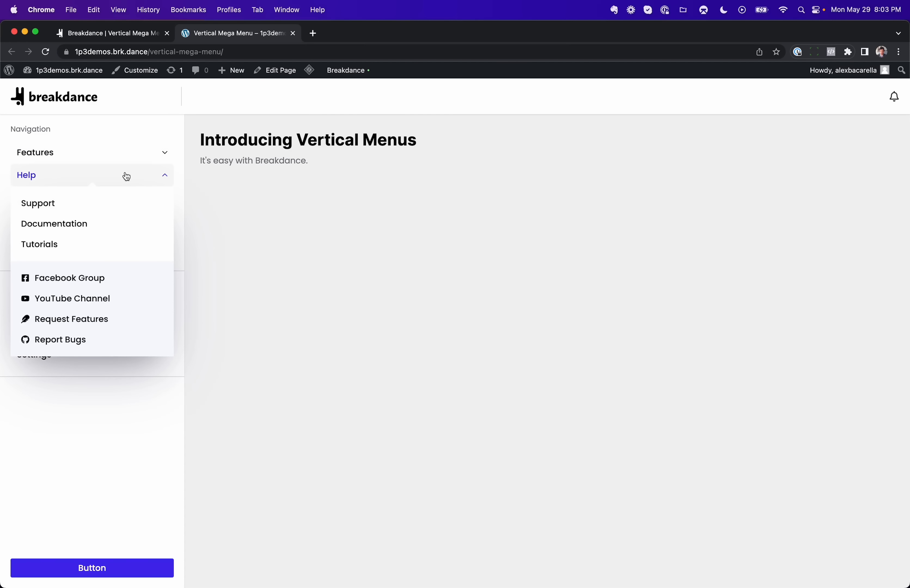
left_click(124, 178)
left_click(131, 162)
left_click(131, 162)
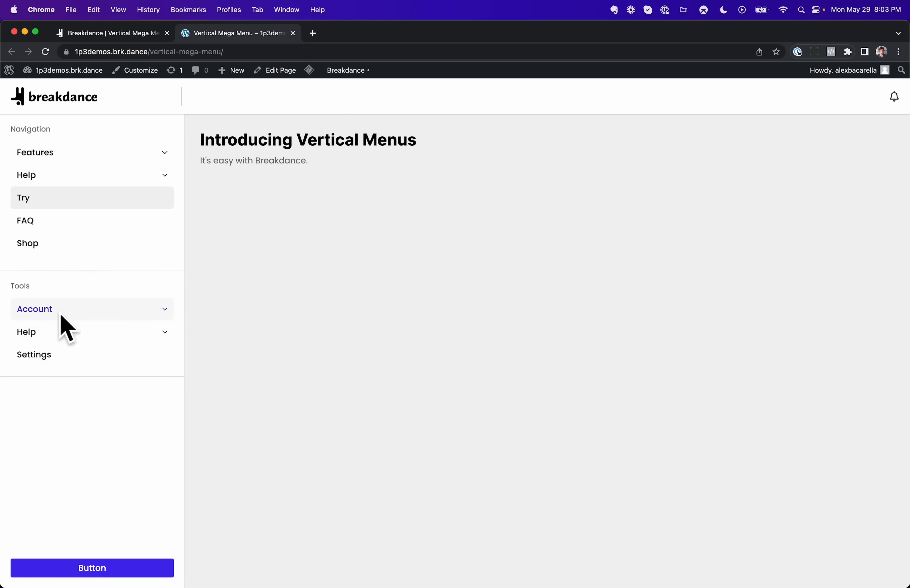
left_click(149, 313)
left_click(146, 311)
left_click(150, 335)
left_click(151, 335)
left_click(151, 335)
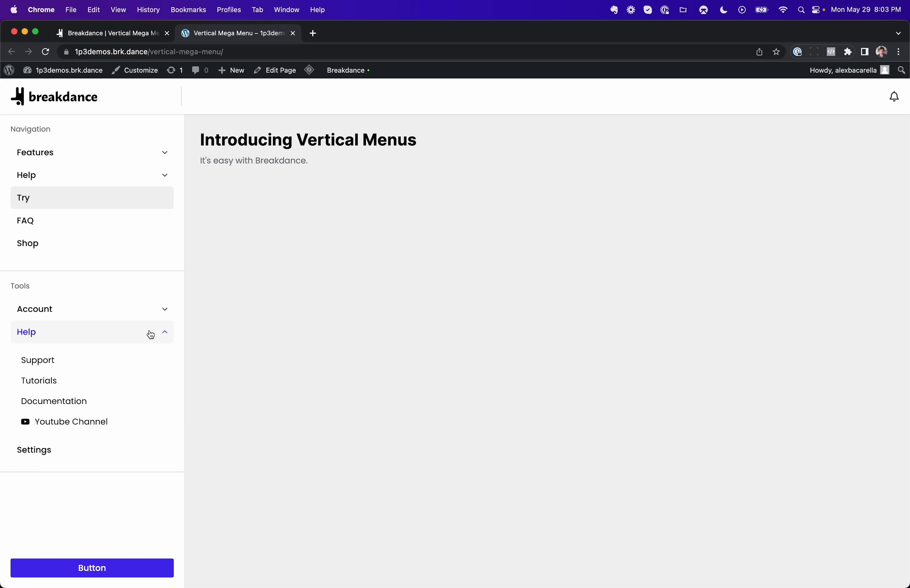
left_click(152, 315)
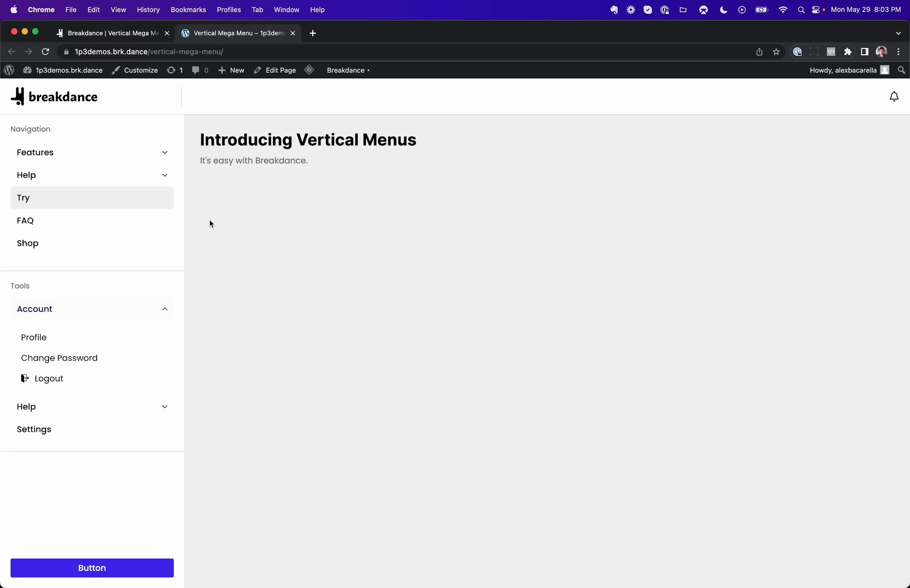
Step: Switch to the builder and toggle the menu's Vertical option off and back on
left_click(136, 34)
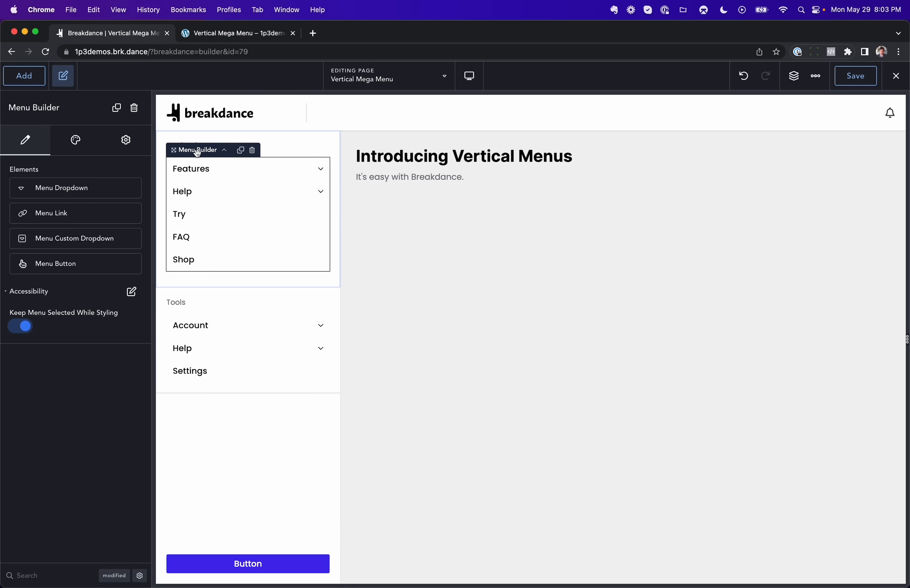
left_click(76, 148)
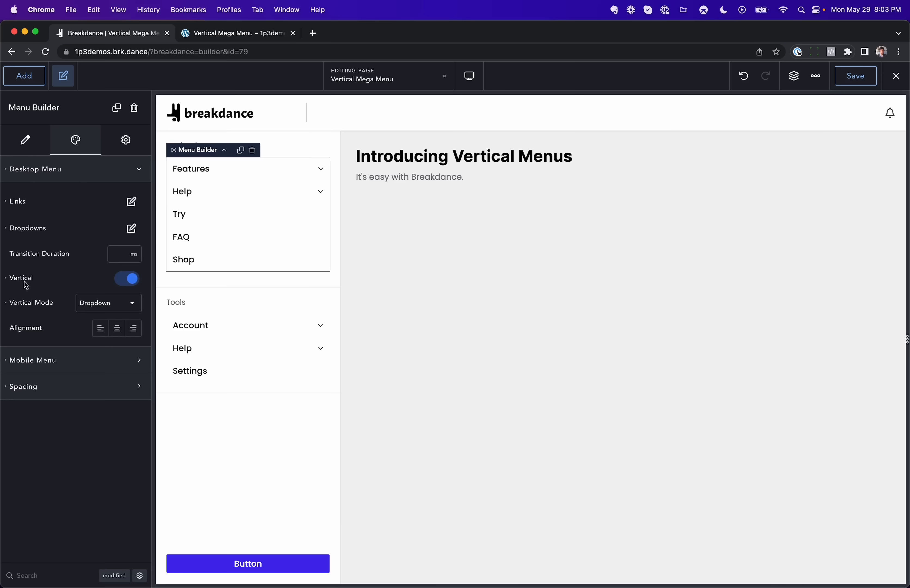
left_click(129, 285)
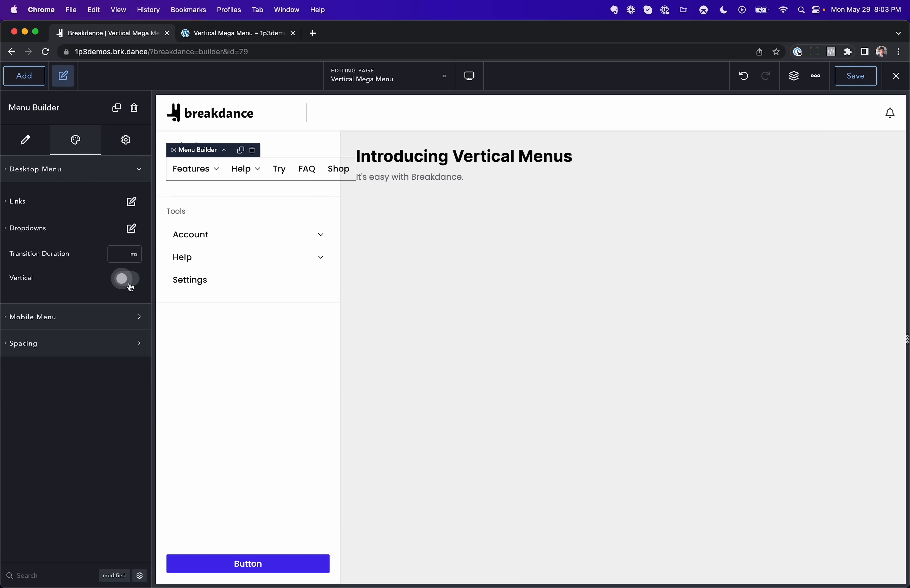
left_click(129, 284)
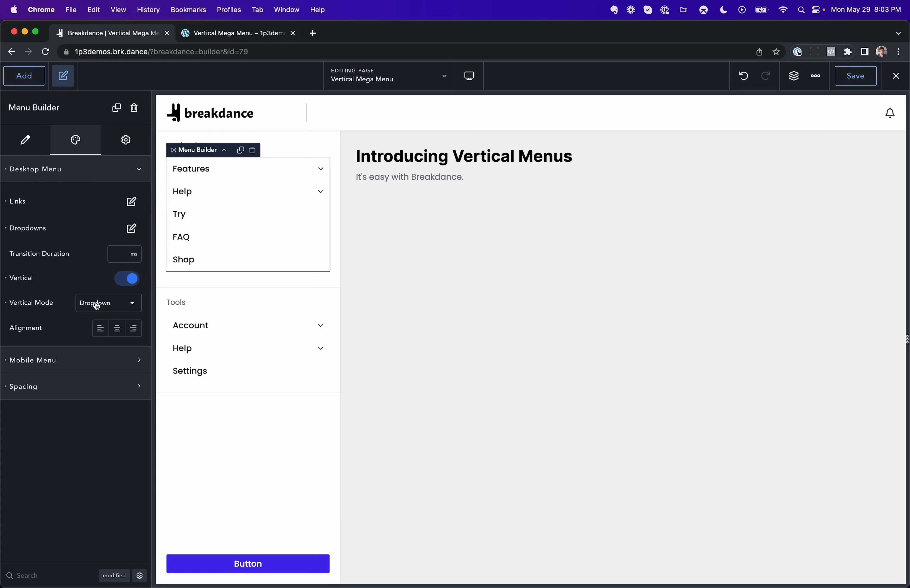
Step: Try the menu's Vertical Mode as Side and then as Accordion
left_click(120, 299)
left_click(105, 349)
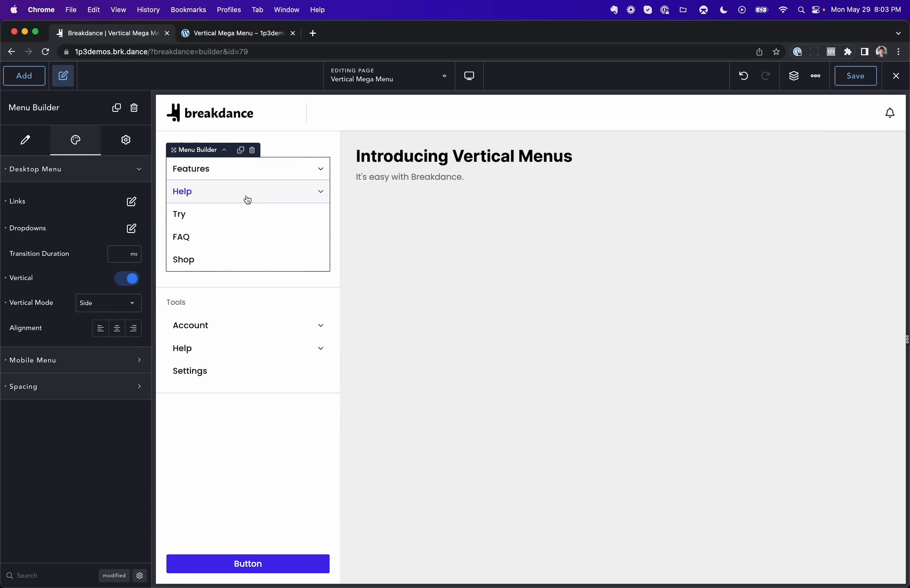
mouse_move(247, 198)
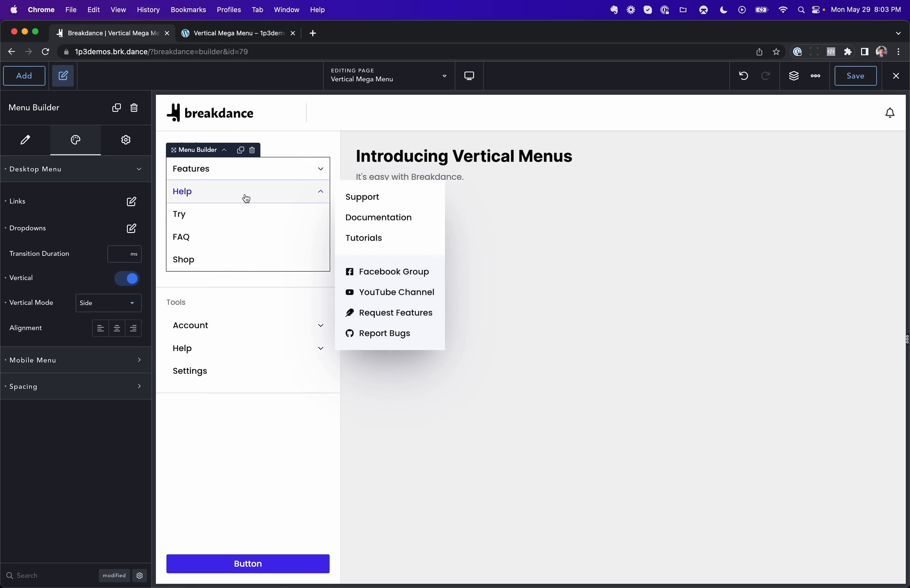
left_click(112, 308)
left_click(104, 331)
Step: Add a Menu Custom Dropdown to the navigation menu right after the Help dropdown
left_click(237, 204)
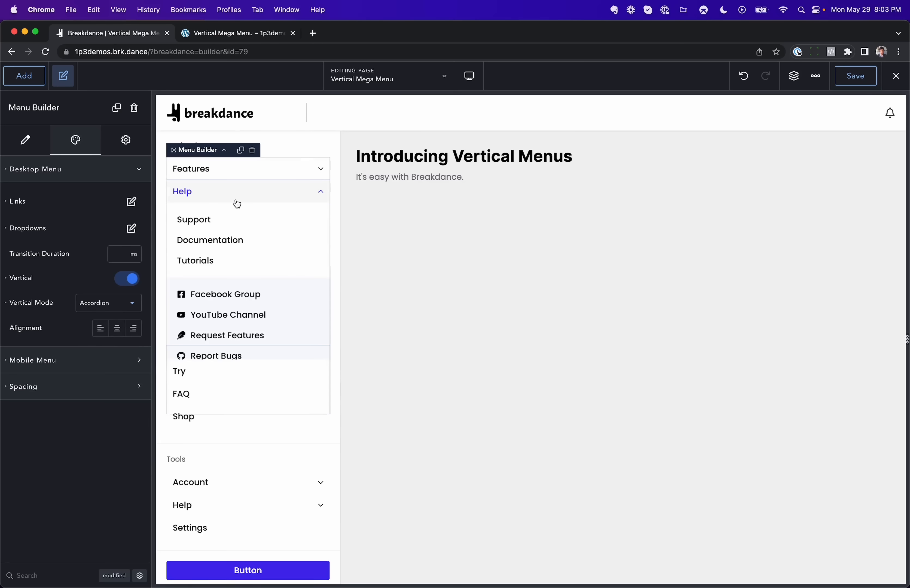
left_click(237, 204)
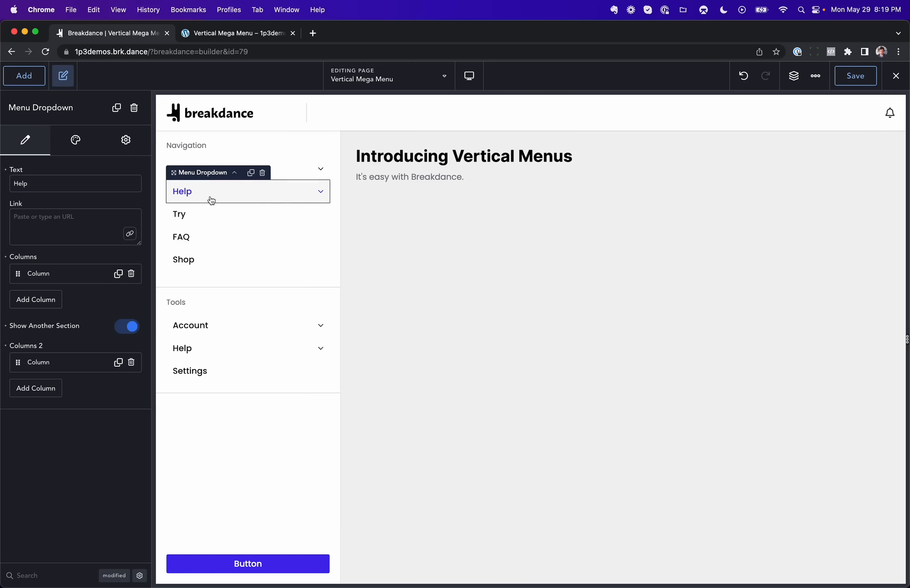
left_click(14, 84)
type("menu cu")
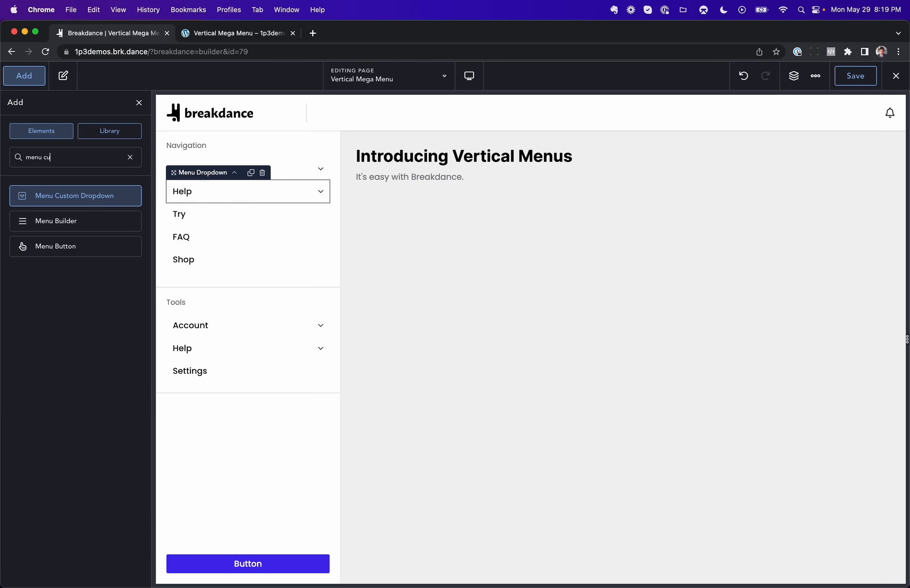
left_click(74, 196)
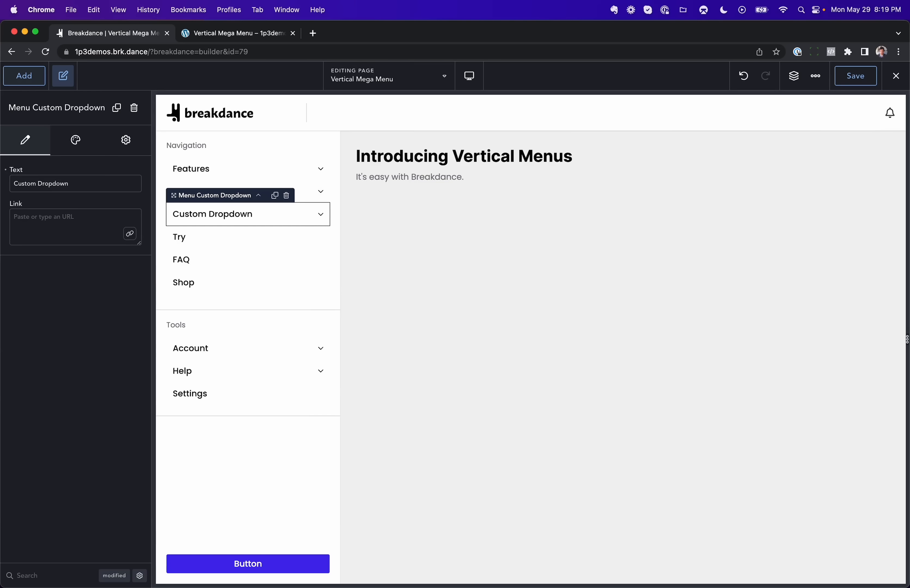
Step: Rename the custom dropdown's text to Login
double_click(191, 220)
type("Logi")
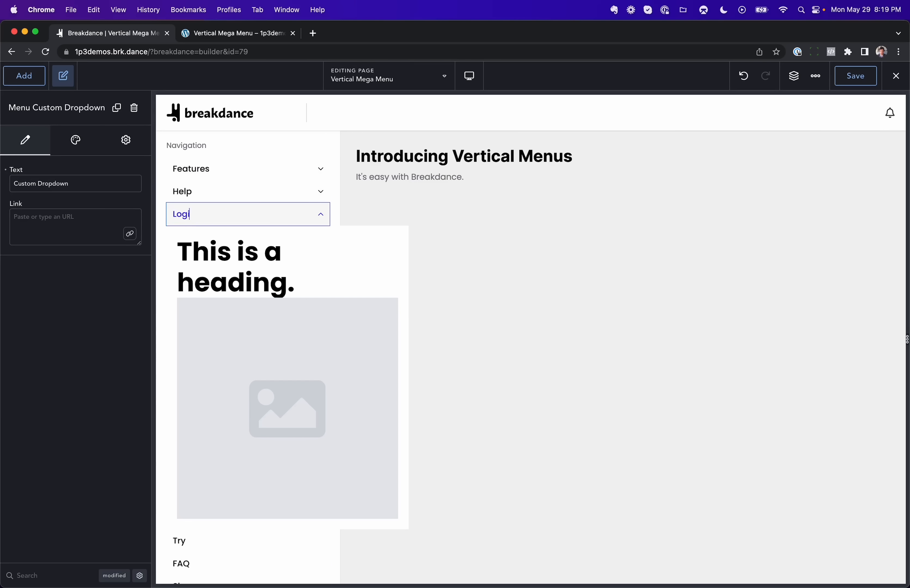
left_click(234, 279)
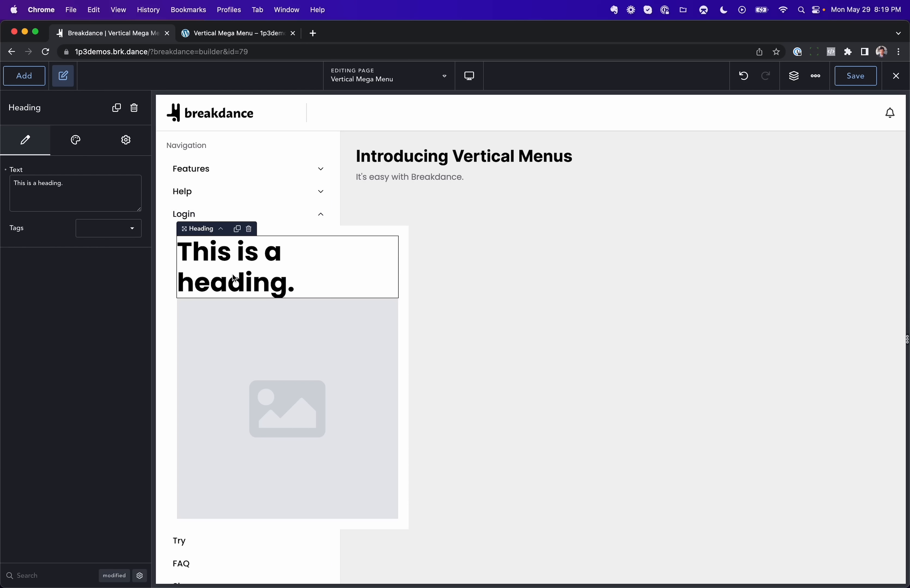
Step: Add a Login Form element into the Login dropdown below the heading
left_click(19, 81)
type("login f")
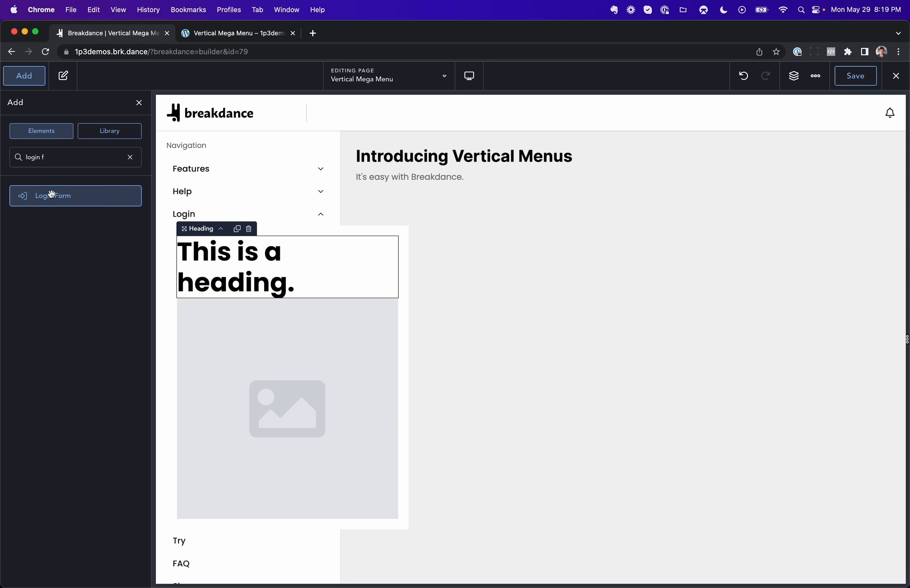
left_click_drag(47, 196, 250, 295)
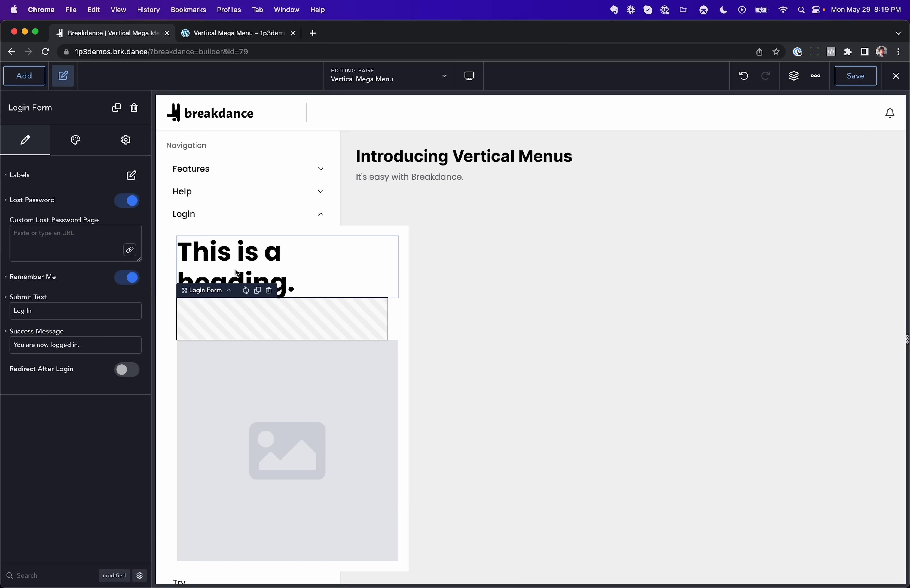
Step: Delete the placeholder heading and image from the Login dropdown
left_click(250, 259)
key("Delete")
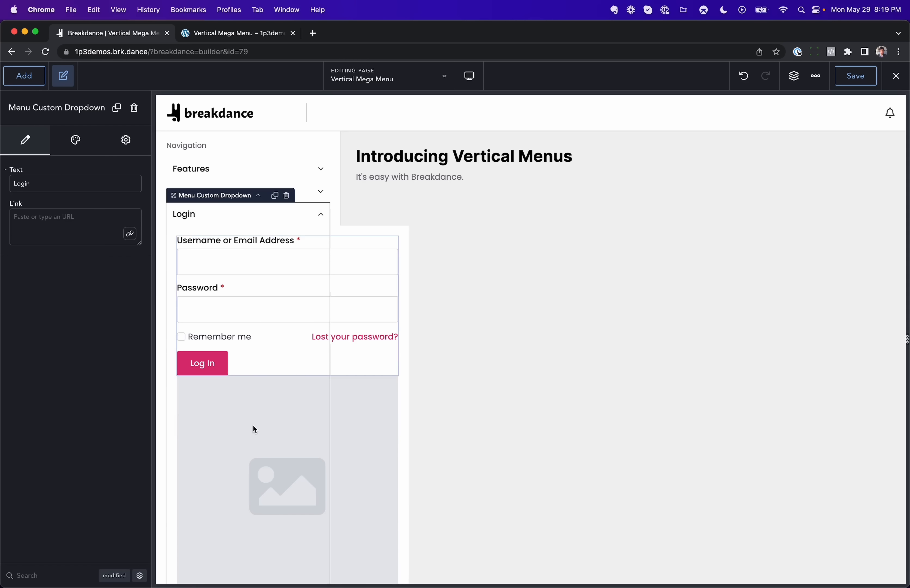
left_click(255, 434)
key("Delete")
Step: Select the menu, set its Vertical Mode to Side, and open the Login dropdown to preview it
left_click(293, 245)
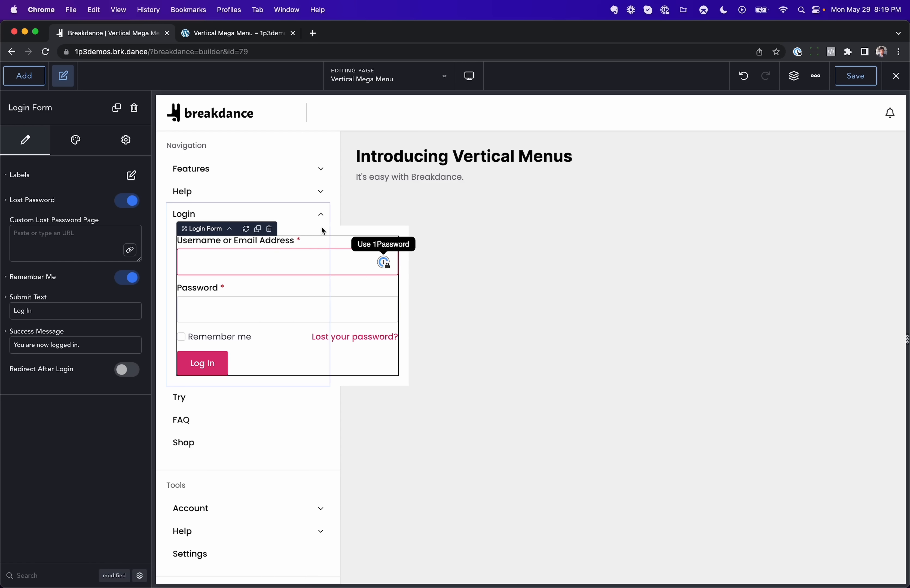
left_click(294, 221)
left_click(260, 197)
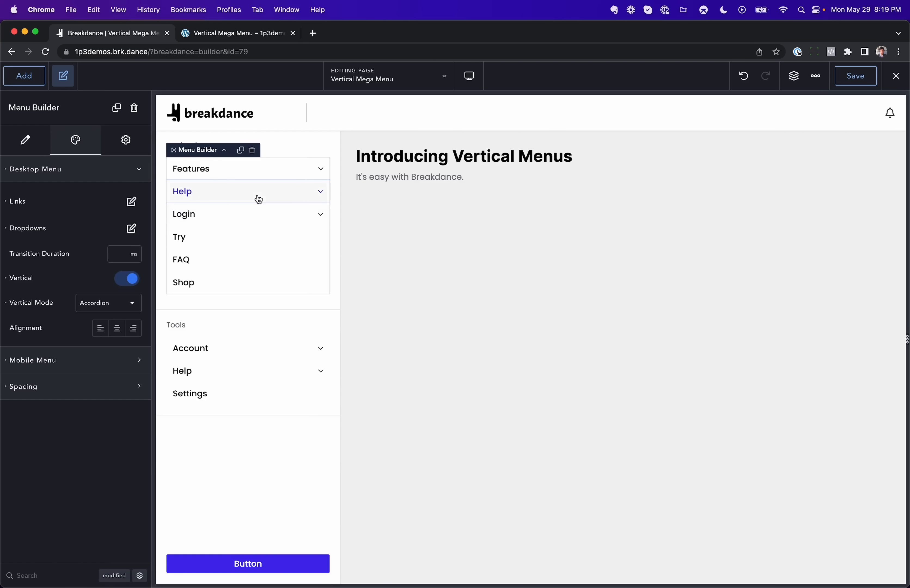
left_click(107, 303)
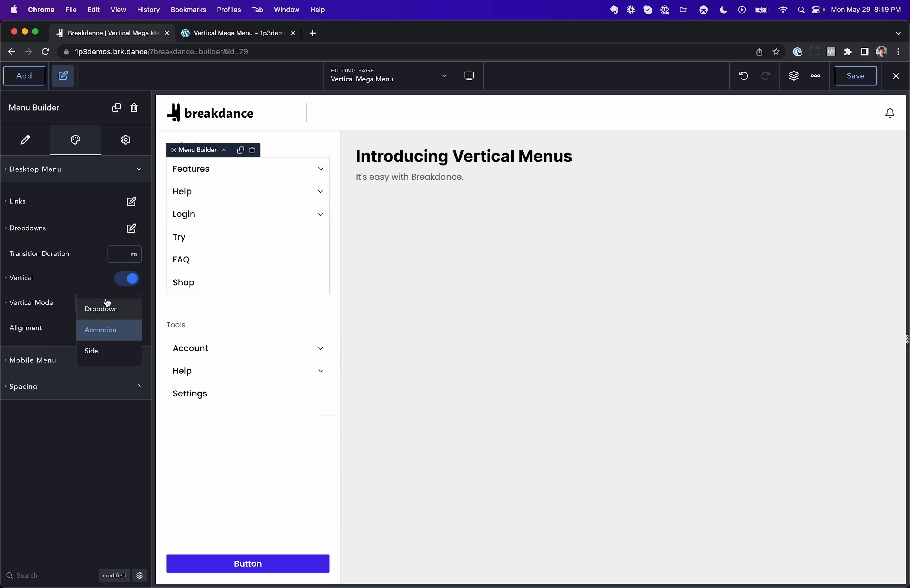
left_click(103, 355)
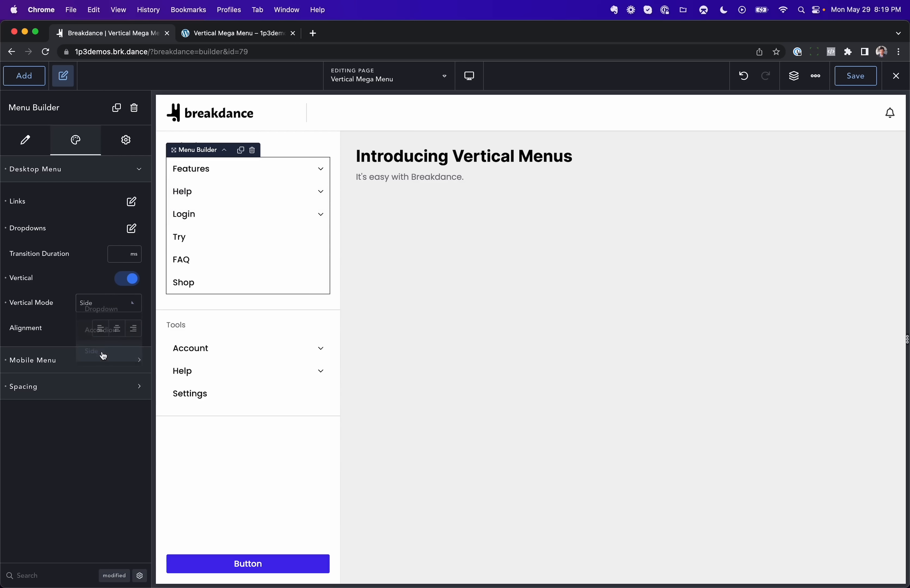
left_click(305, 216)
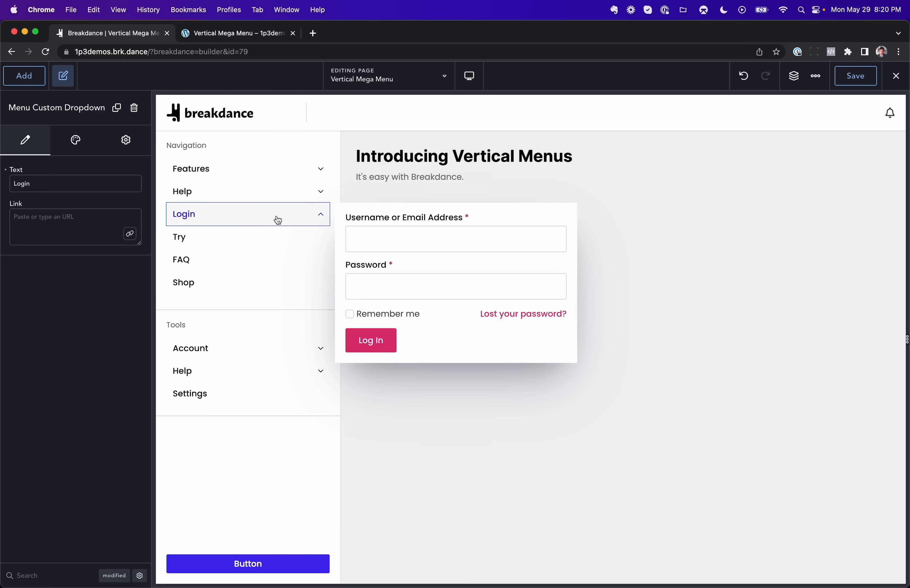
Step: Add a display condition to the Login dropdown so it shows only when User Logged In Status is logged out
left_click(127, 140)
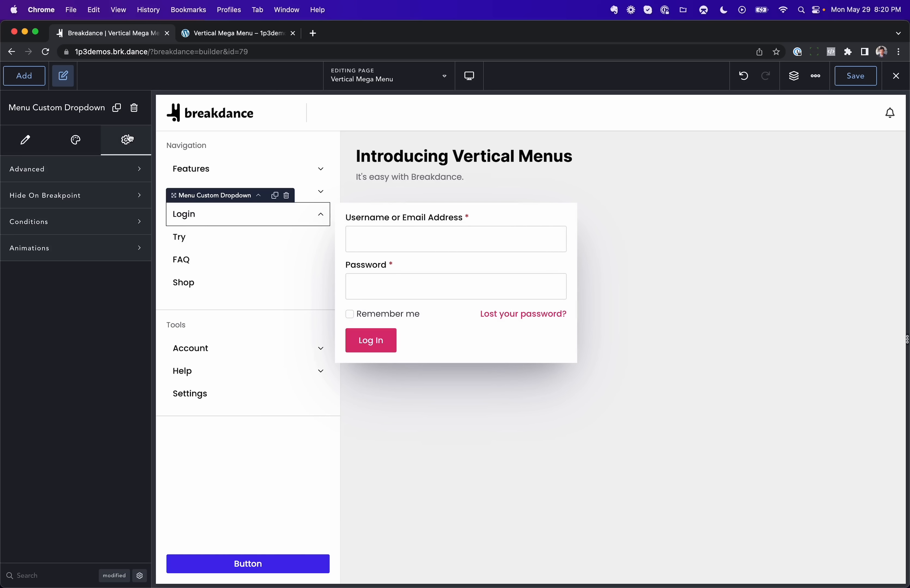
left_click(93, 225)
left_click(58, 267)
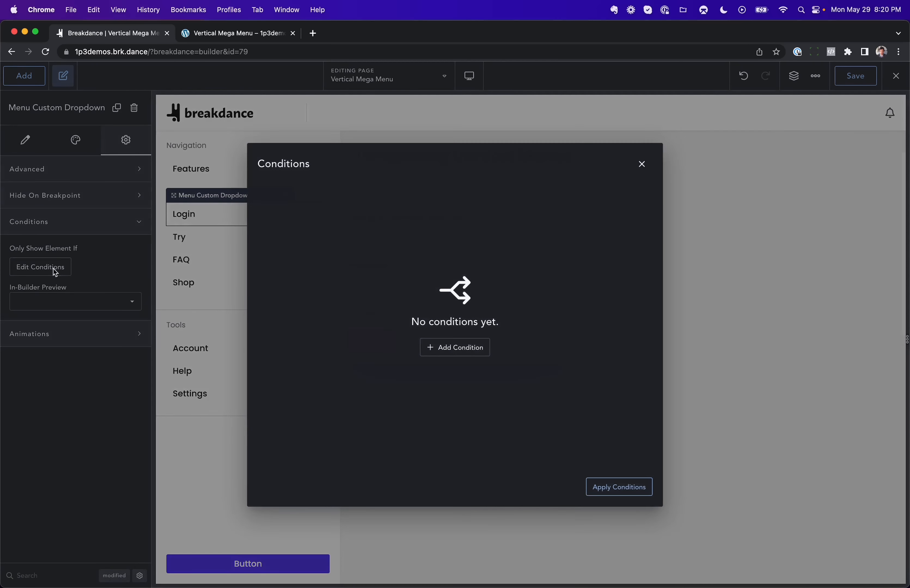
left_click(459, 356)
left_click(362, 197)
scroll(329, 297, "down", 5)
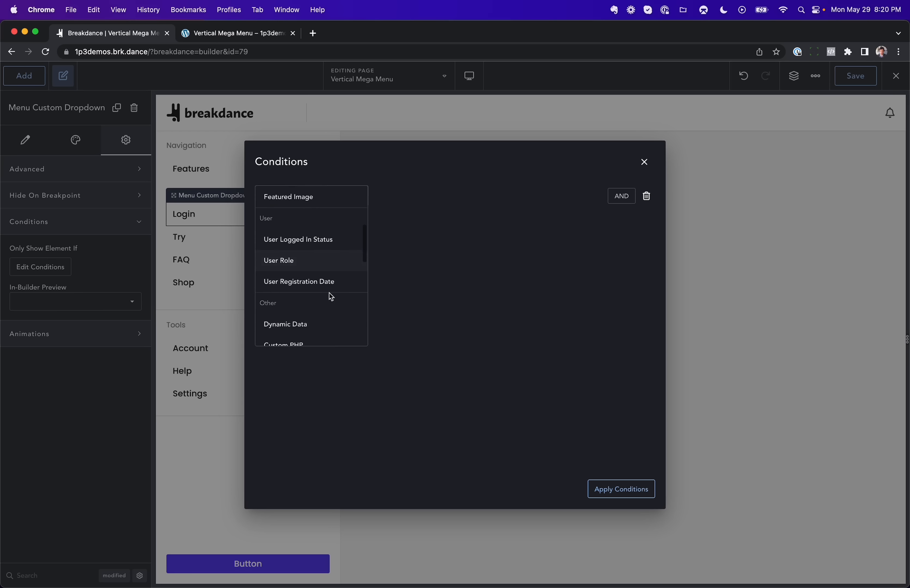
scroll(330, 297, "up", 2)
left_click(319, 233)
left_click(525, 199)
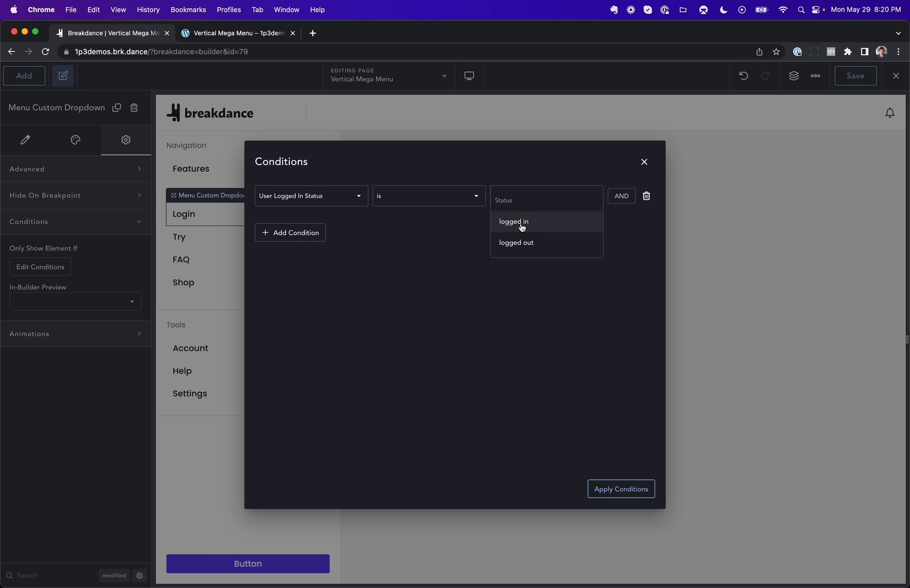
left_click(526, 244)
left_click(615, 489)
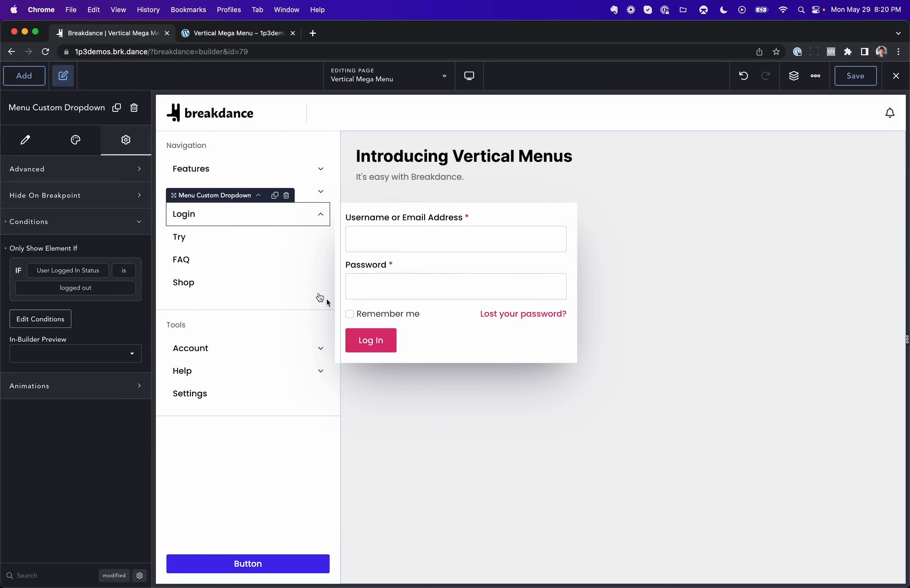
Step: Add a Menu Link below the Login dropdown and rename it Member Portal
left_click(31, 80)
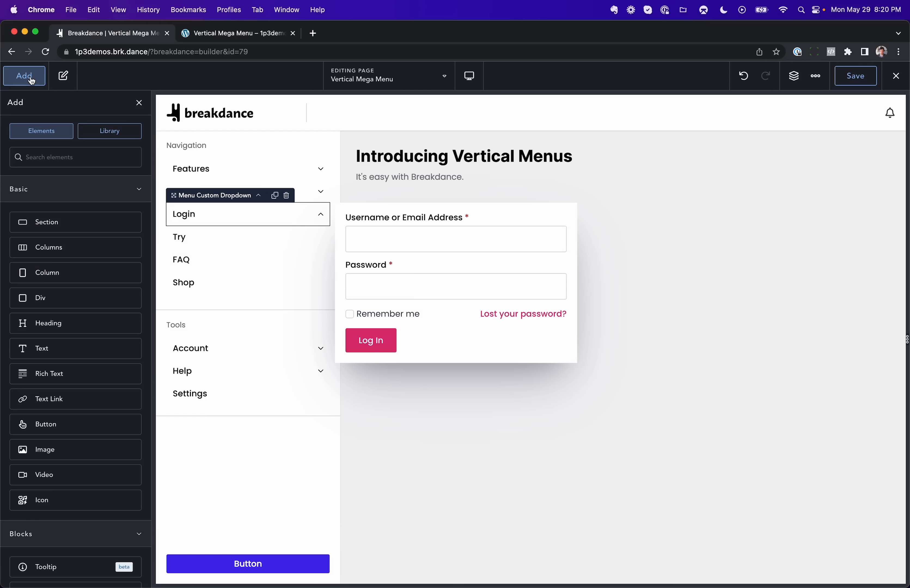
type("menu l")
left_click(57, 197)
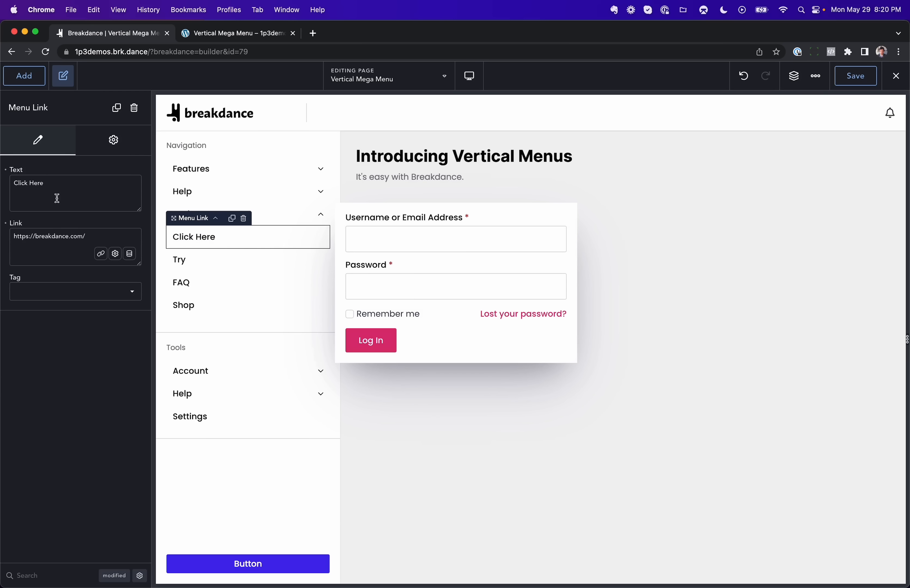
double_click(193, 239)
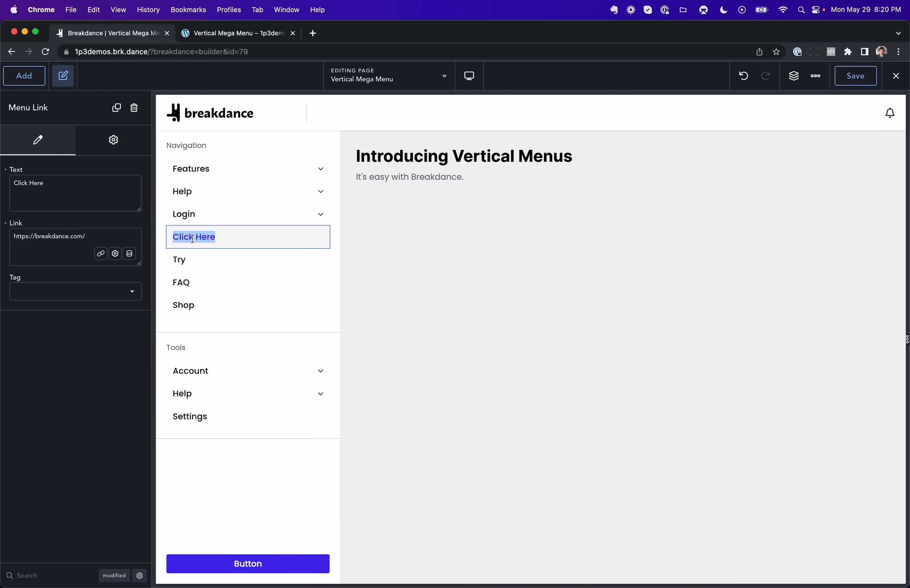
type("Member")
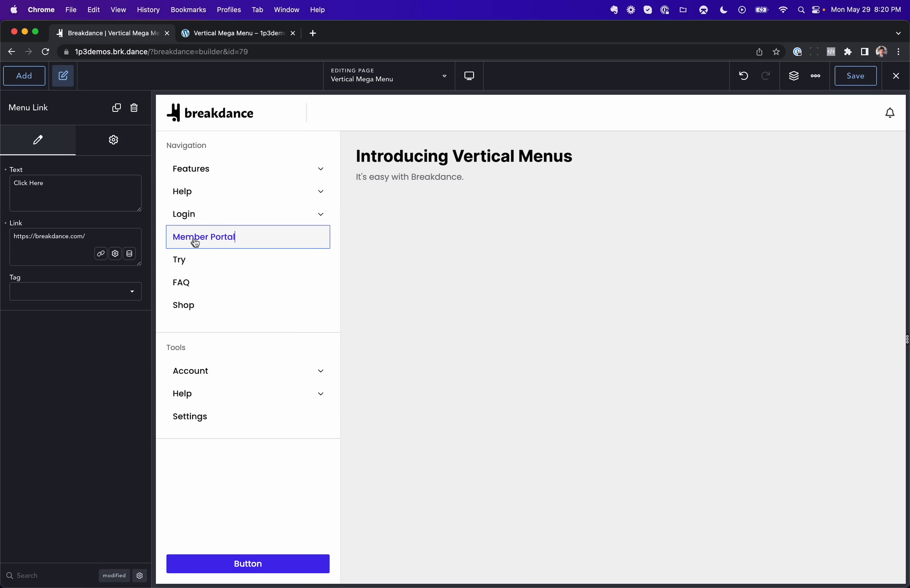
Step: Add a display condition to the Member Portal link so it shows only when User Logged In Status is logged in
left_click(112, 144)
left_click(106, 227)
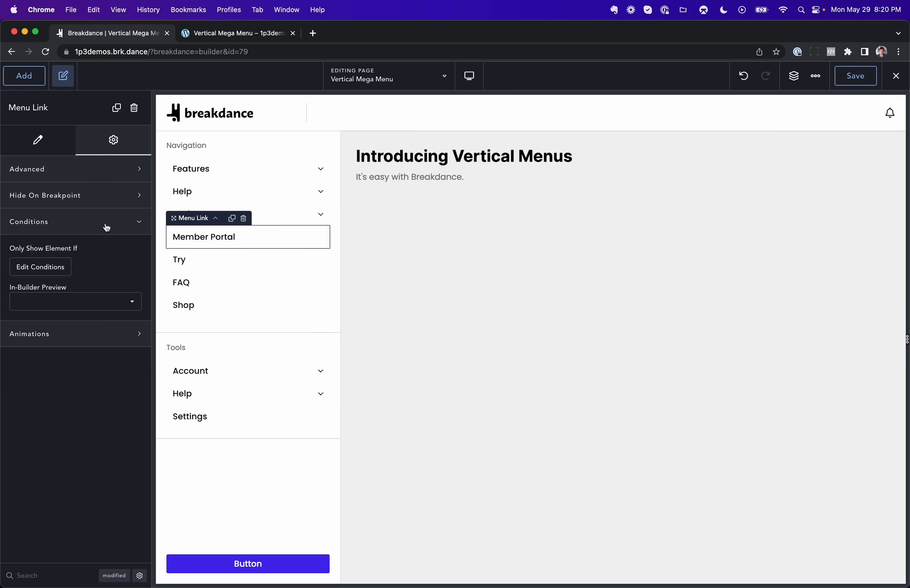
left_click(66, 264)
left_click(446, 350)
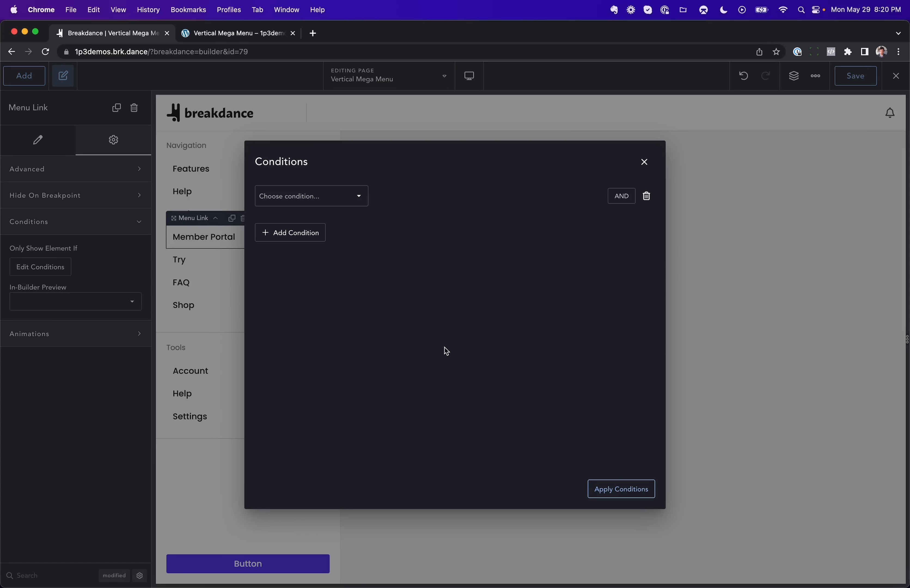
left_click(325, 204)
scroll(304, 303, "down", 5)
left_click(323, 278)
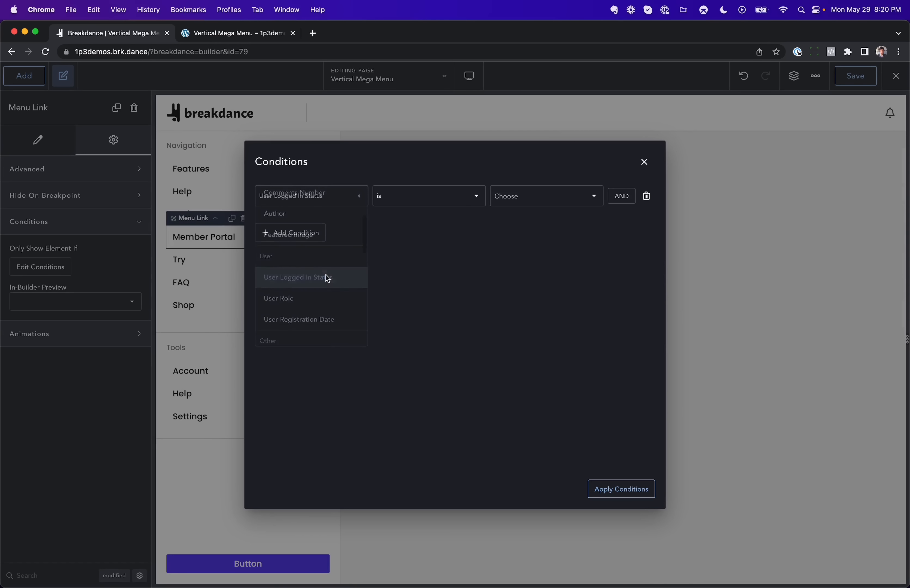
left_click(515, 198)
left_click(536, 220)
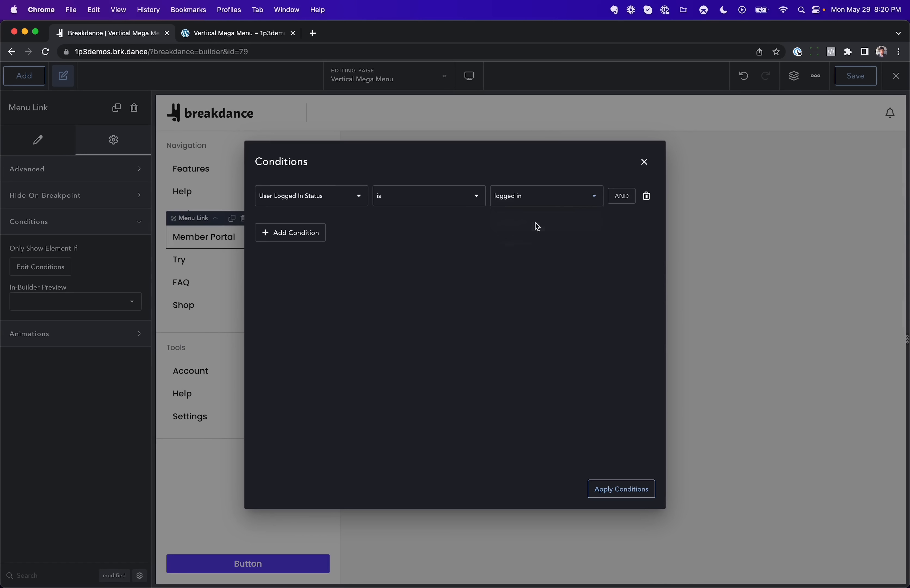
left_click(616, 489)
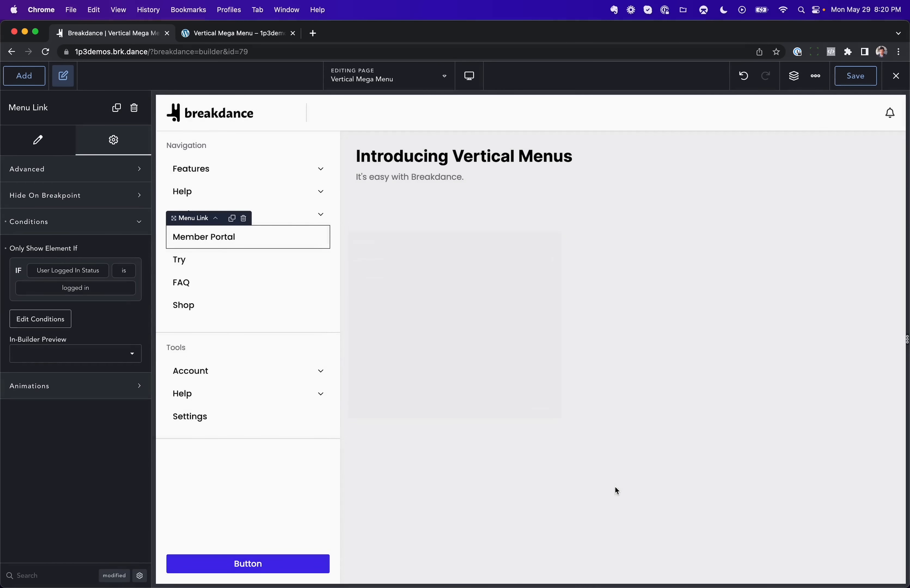
Step: Exit the builder to the frontend and view the page while logged in
left_click(896, 76)
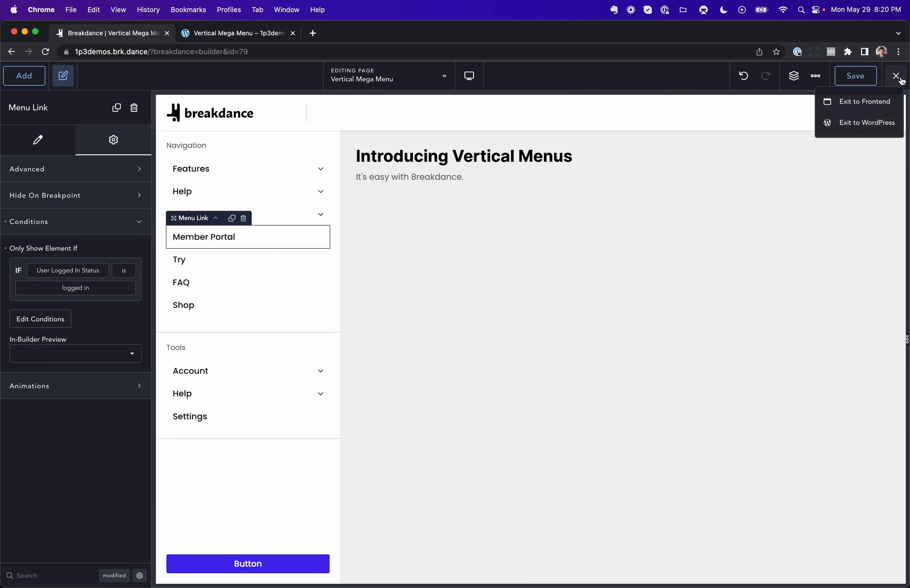
left_click(858, 101)
left_click(239, 36)
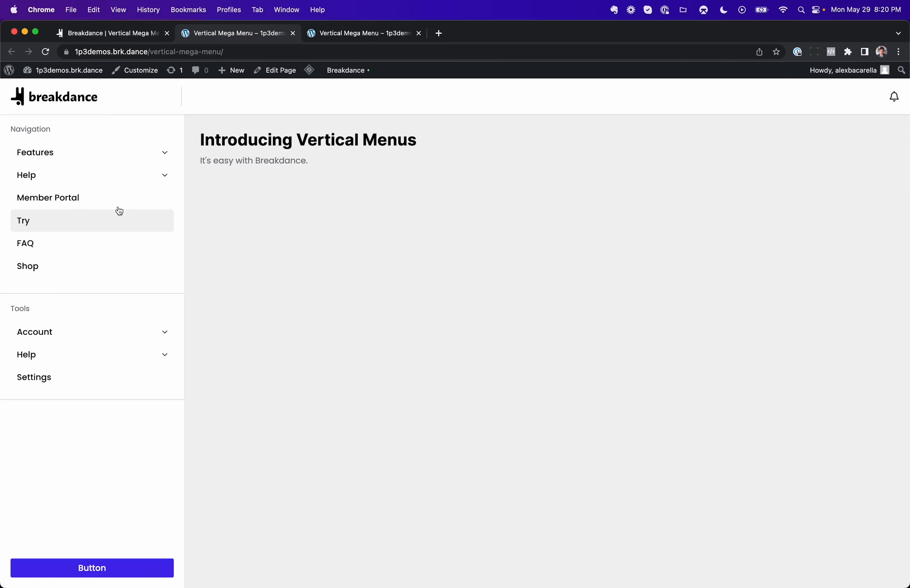
Step: Log out of WordPress and return to the page to view the menu as a logged-out visitor
mouse_move(836, 70)
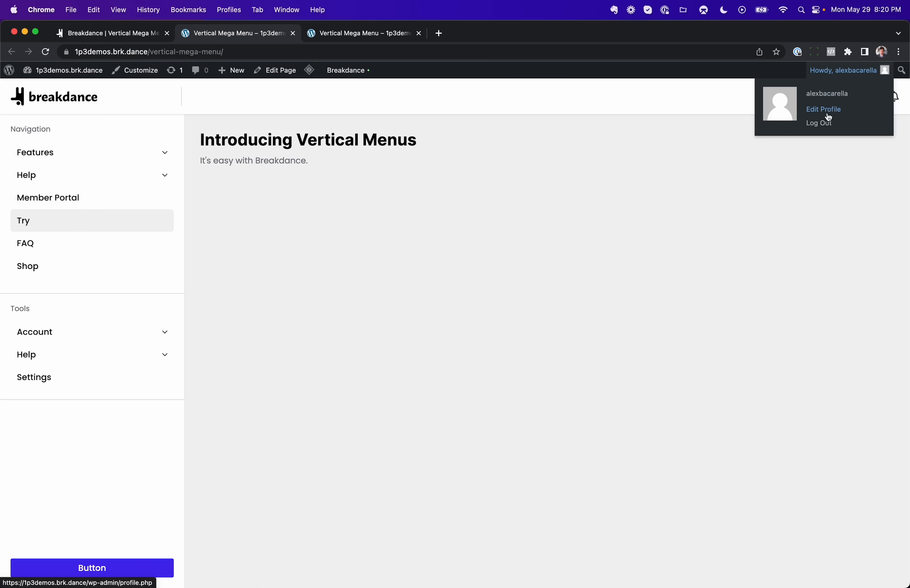
left_click(827, 120)
left_click(11, 52)
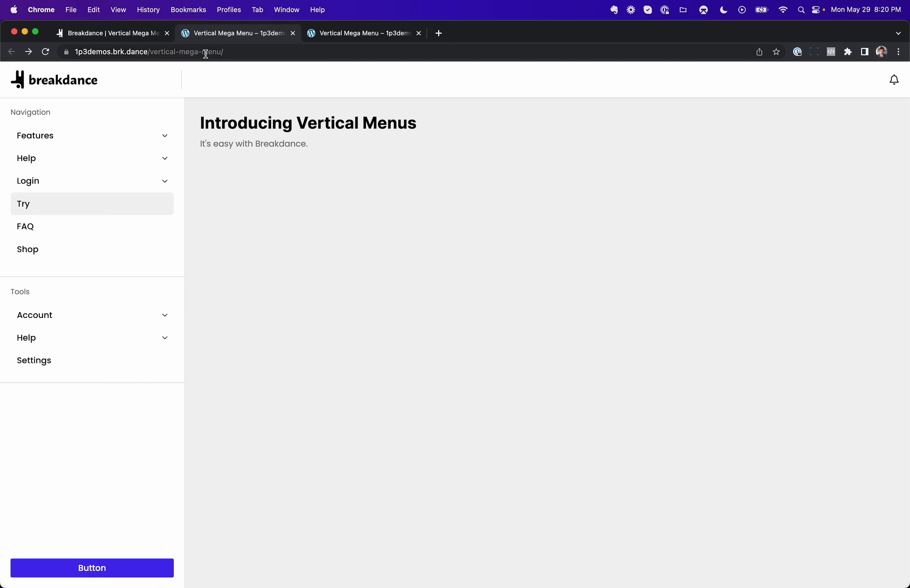
mouse_move(142, 190)
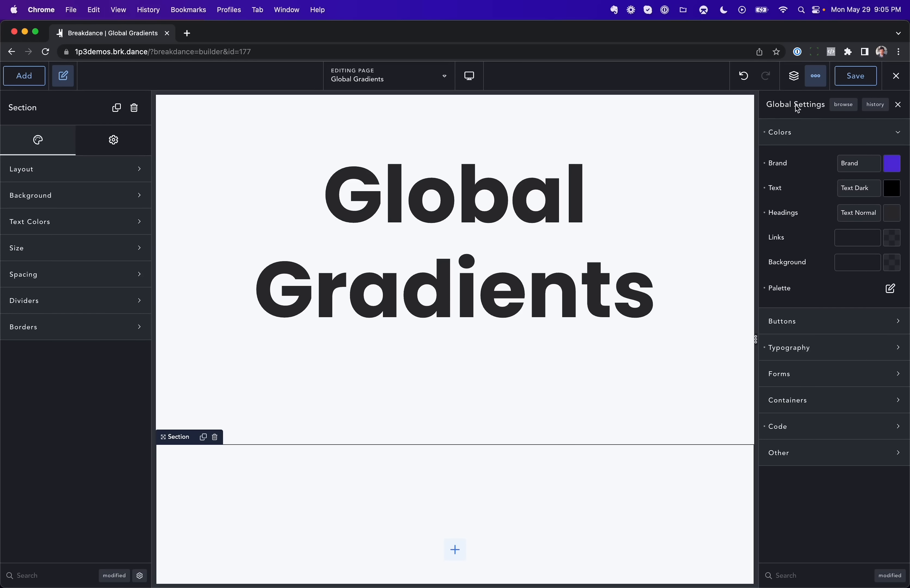
Step: Add a new gradient to the global color palette and adjust its color stops to green tones
left_click(894, 288)
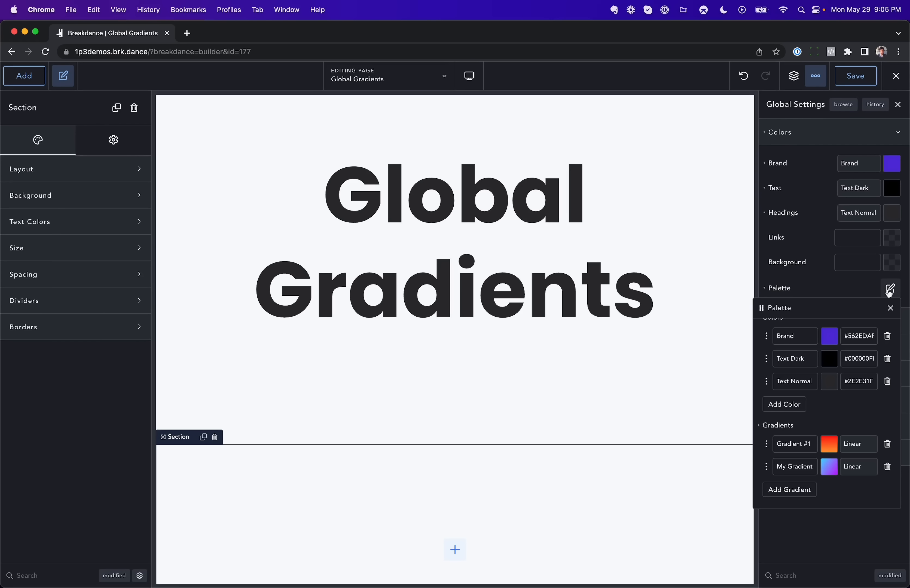
scroll(803, 374, "up", 1)
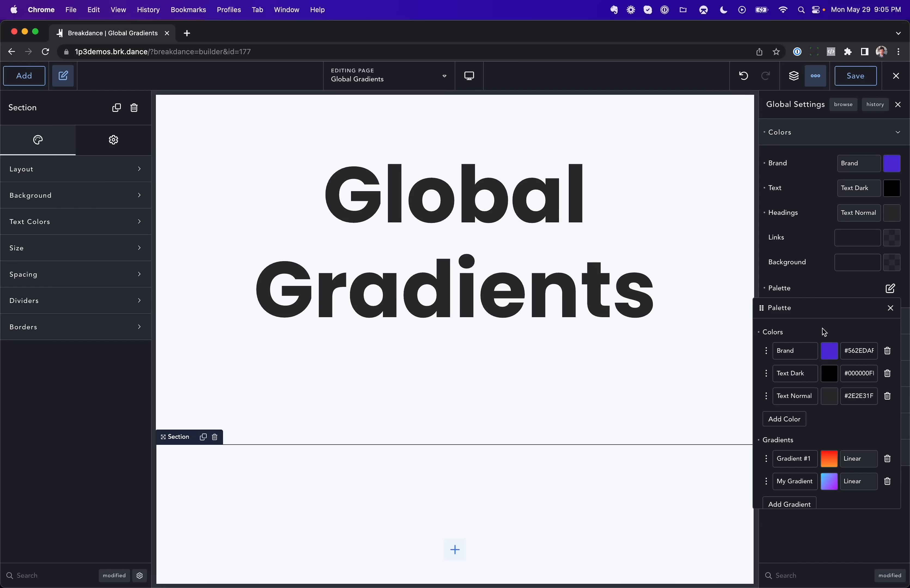
scroll(837, 339, "down", 1)
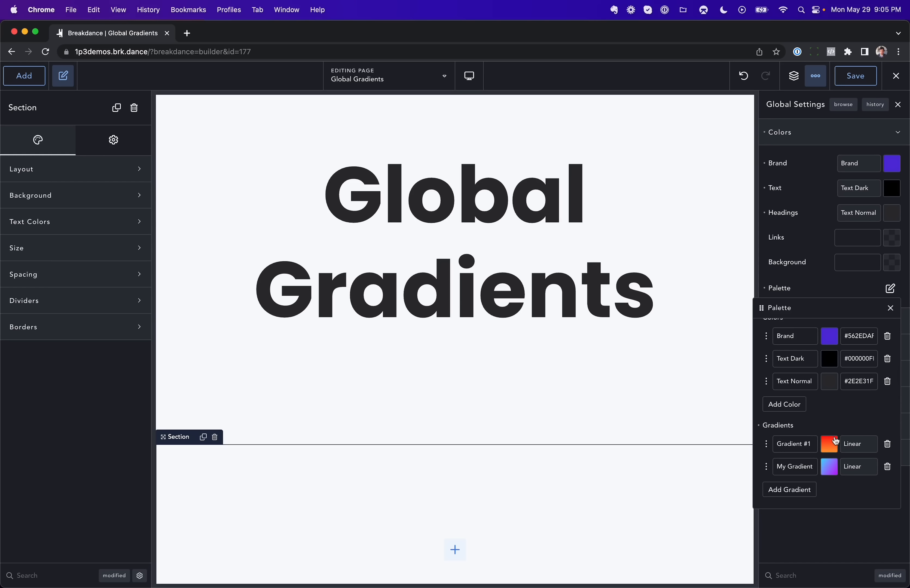
left_click(800, 485)
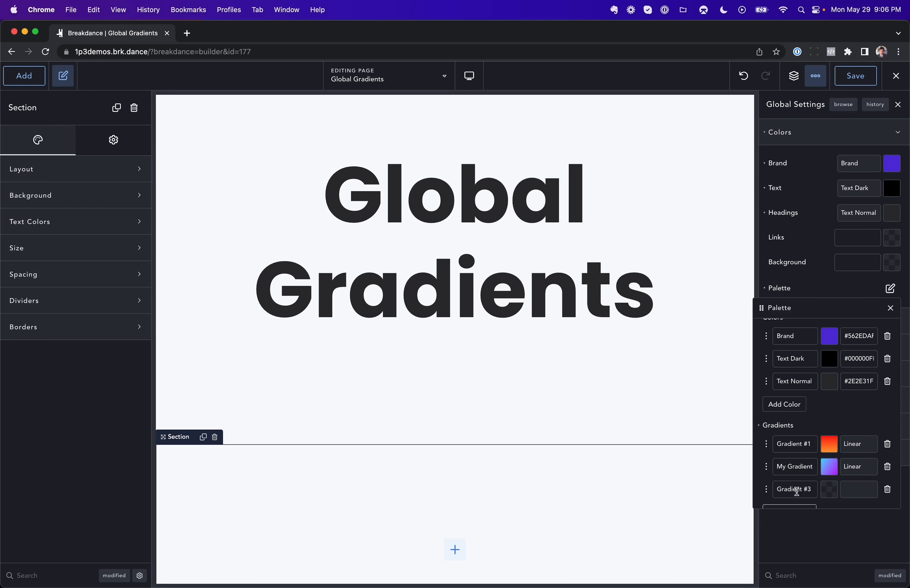
left_click(828, 464)
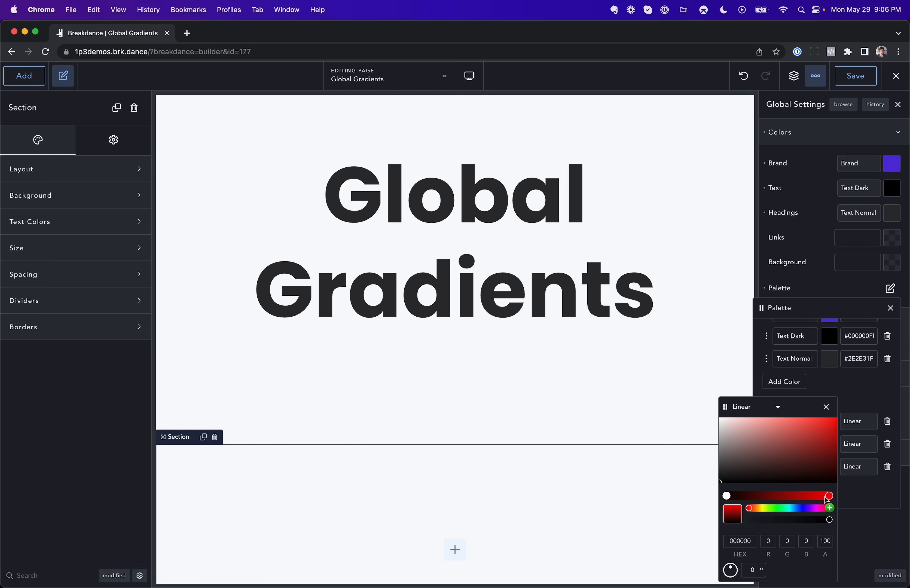
mouse_move(829, 496)
left_mouse_down()
mouse_move(780, 496)
mouse_move(829, 496)
left_mouse_up()
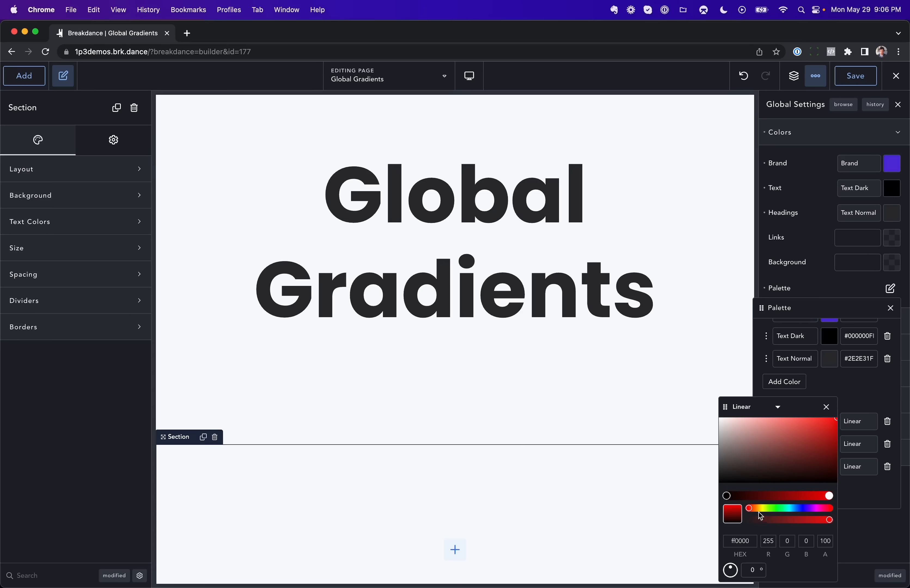
left_click_drag(749, 508, 778, 510)
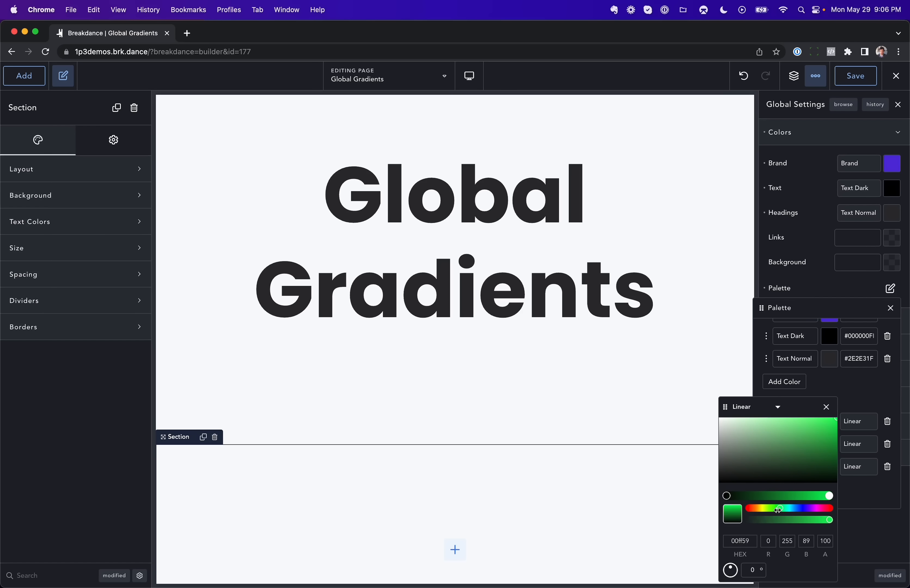
mouse_move(726, 496)
left_mouse_down()
mouse_move(751, 494)
mouse_move(725, 494)
left_mouse_up()
left_click(785, 454)
left_click(809, 419)
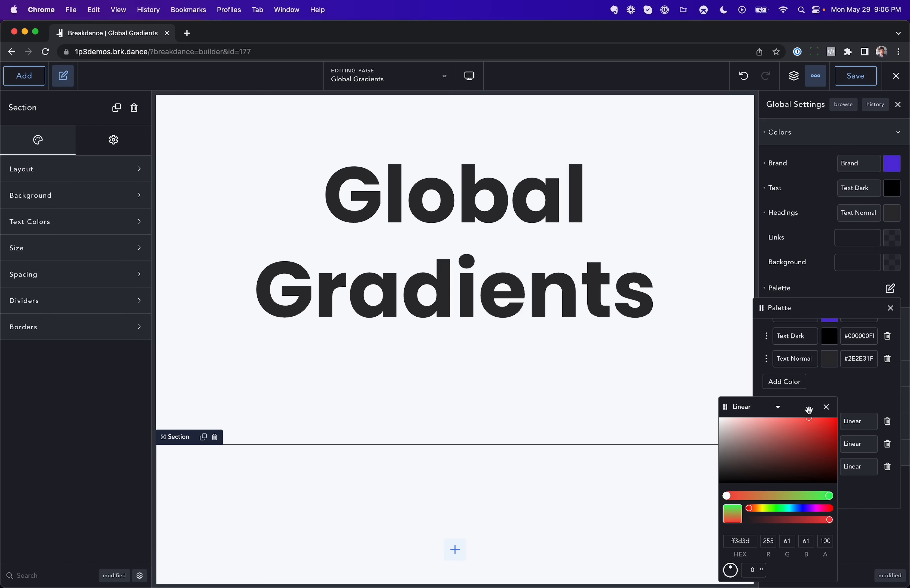
left_click_drag(750, 508, 796, 508)
left_click(826, 408)
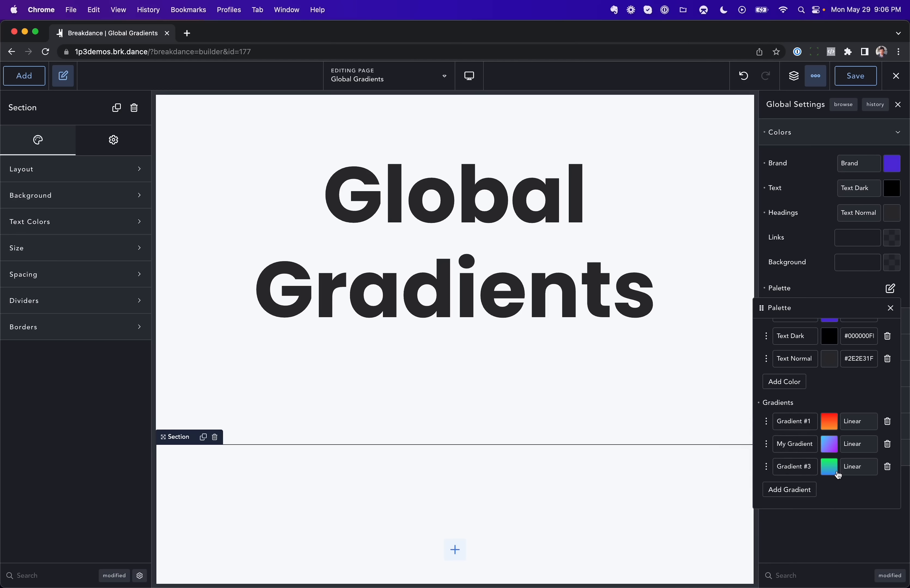
Step: Set the heading's text Fill effect to Gradient
left_click(483, 243)
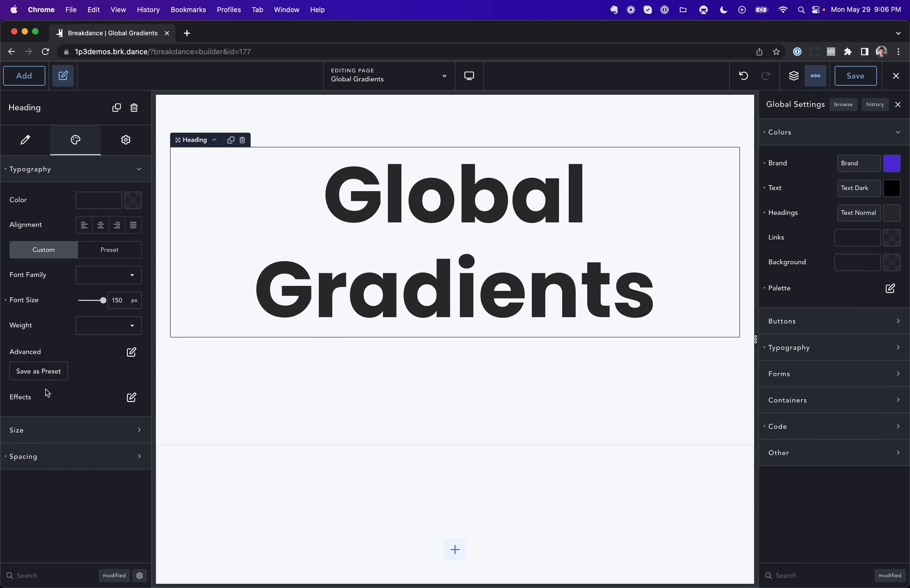
left_click(133, 398)
left_click(112, 495)
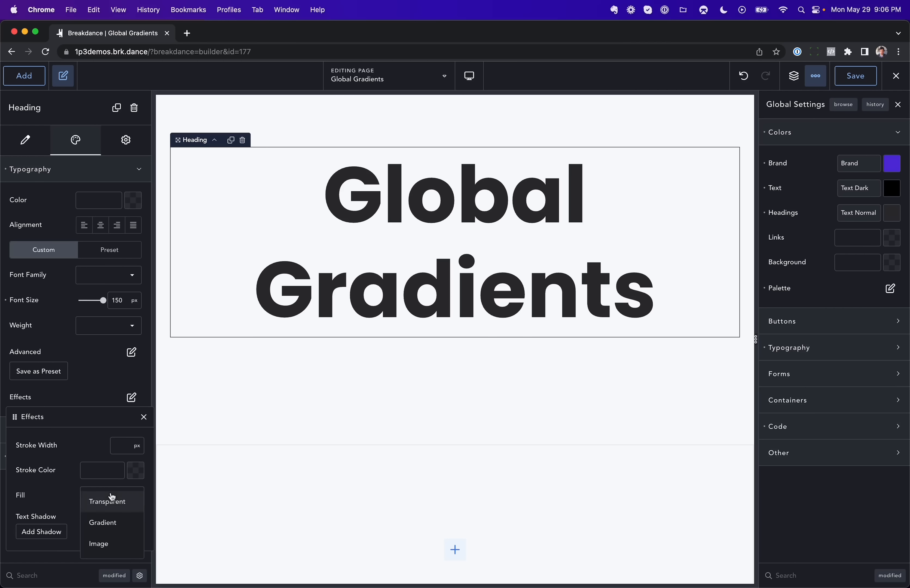
left_click(112, 522)
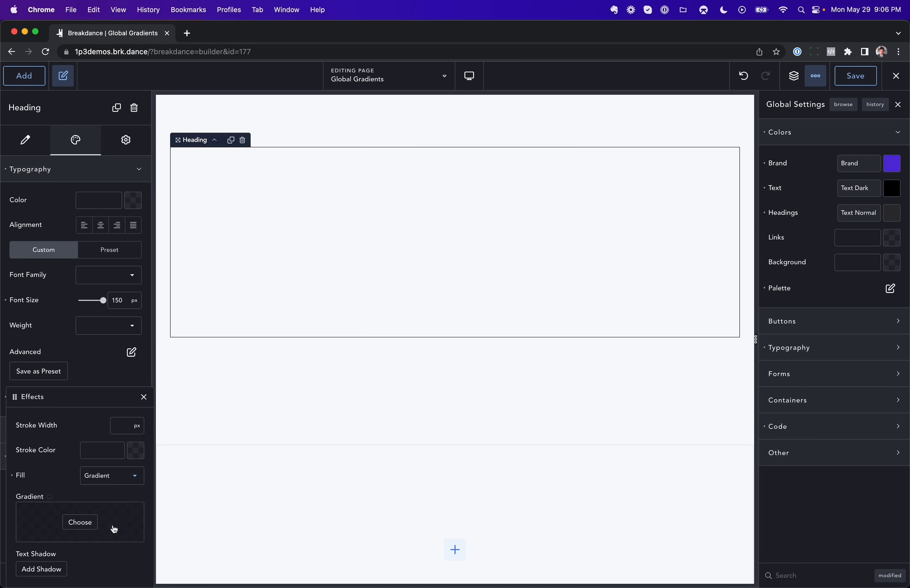
left_click(81, 523)
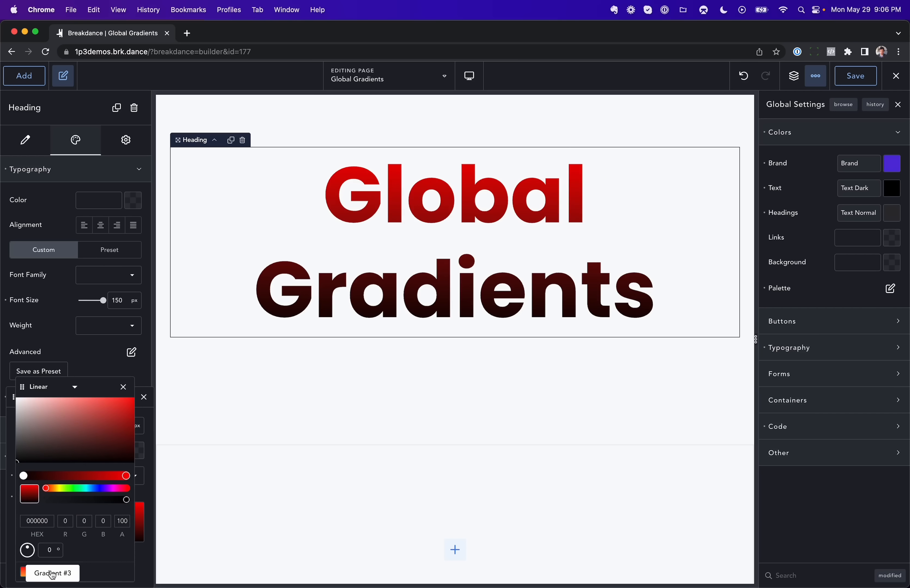
Step: Try the palette gradients on the heading and apply Gradient #1
left_click(52, 572)
left_click(42, 575)
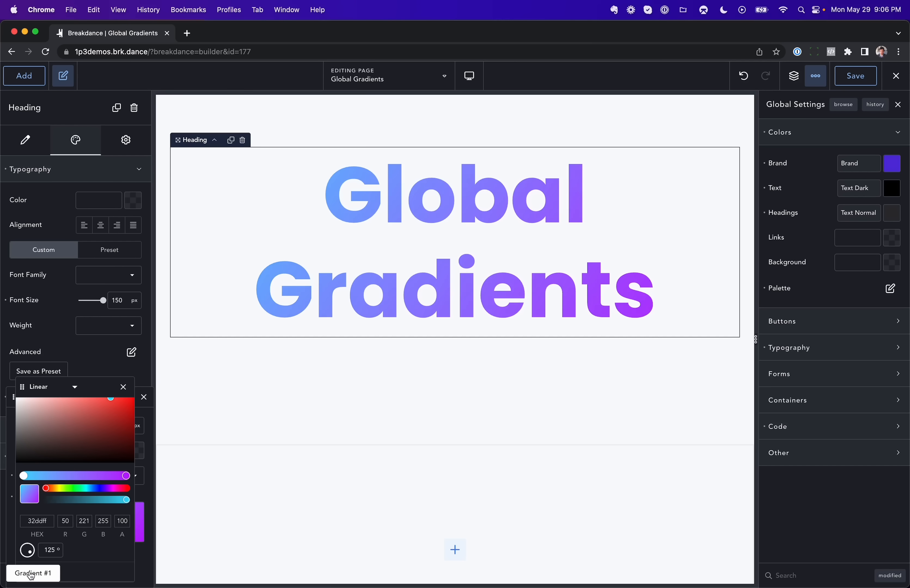
left_click(29, 576)
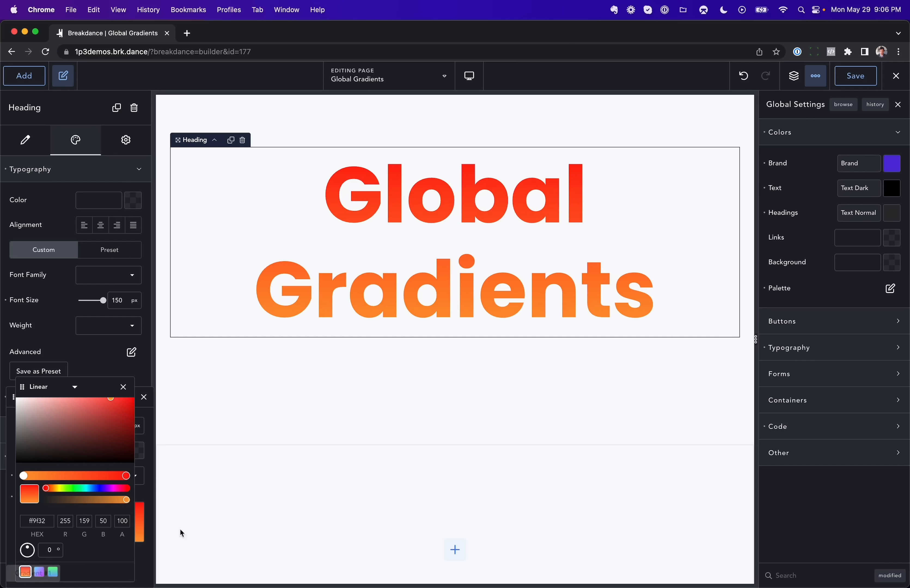
left_click(261, 537)
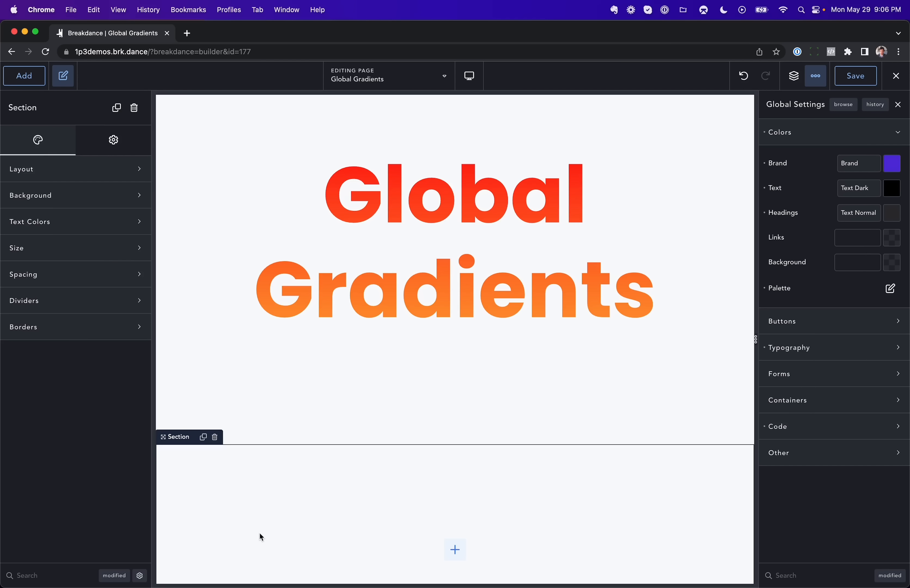
Step: Give the empty lower section a gradient background using the second gradient from the global palette
scroll(259, 524, "down", 2)
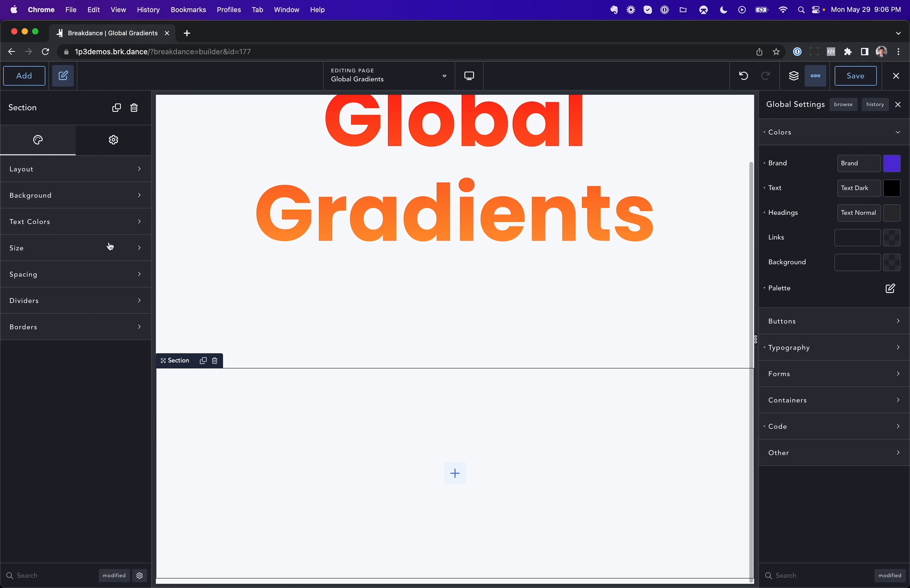
left_click(84, 198)
left_click(57, 262)
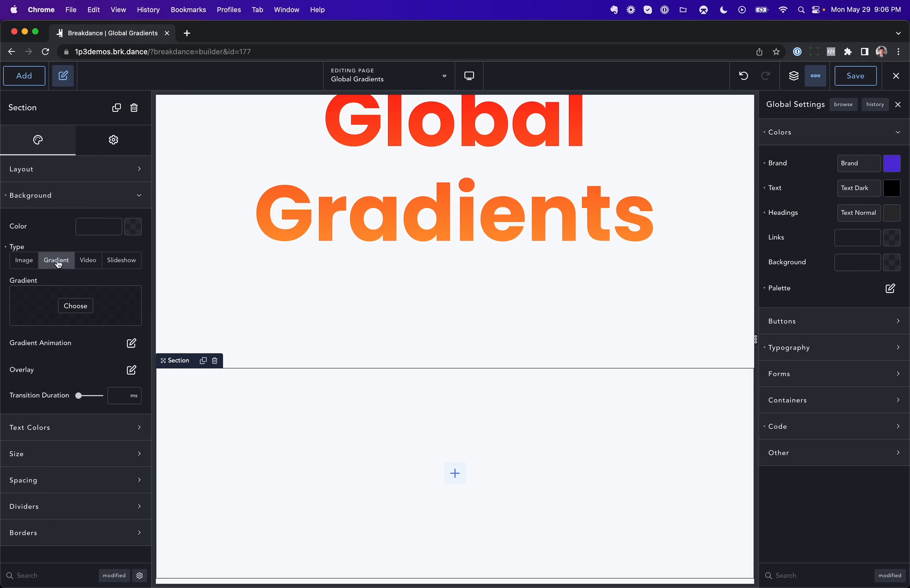
left_click(76, 306)
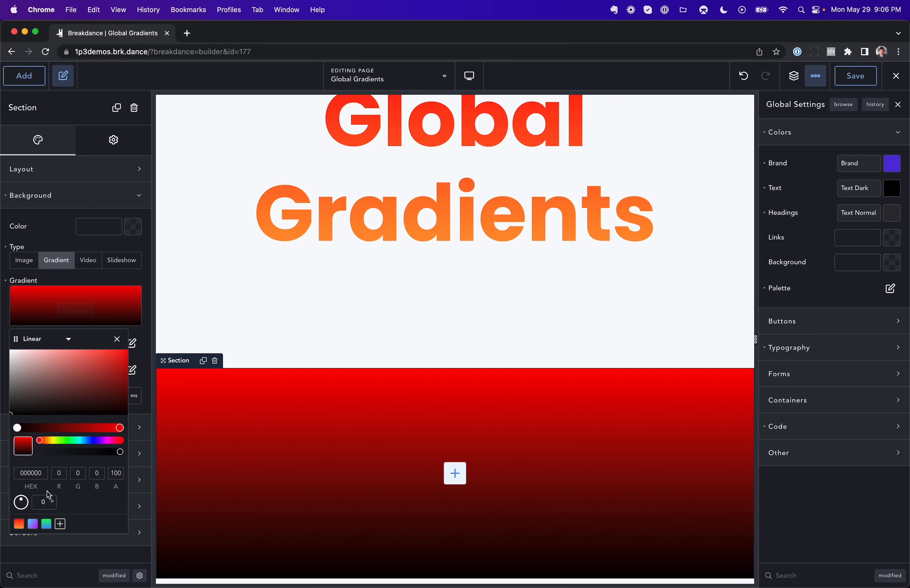
left_click(33, 524)
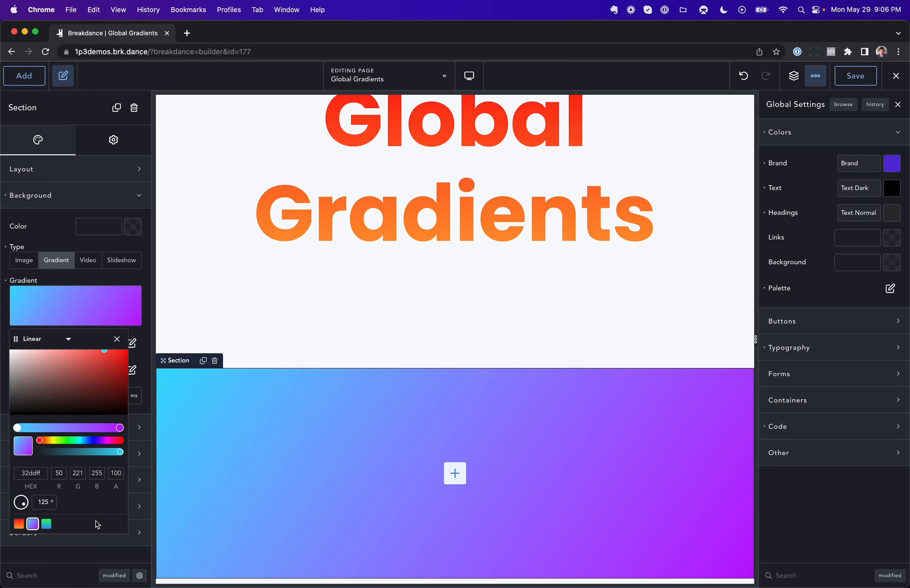
Step: Open the global palette editor and adjust the colors of a palette gradient
left_click(889, 289)
left_click(828, 446)
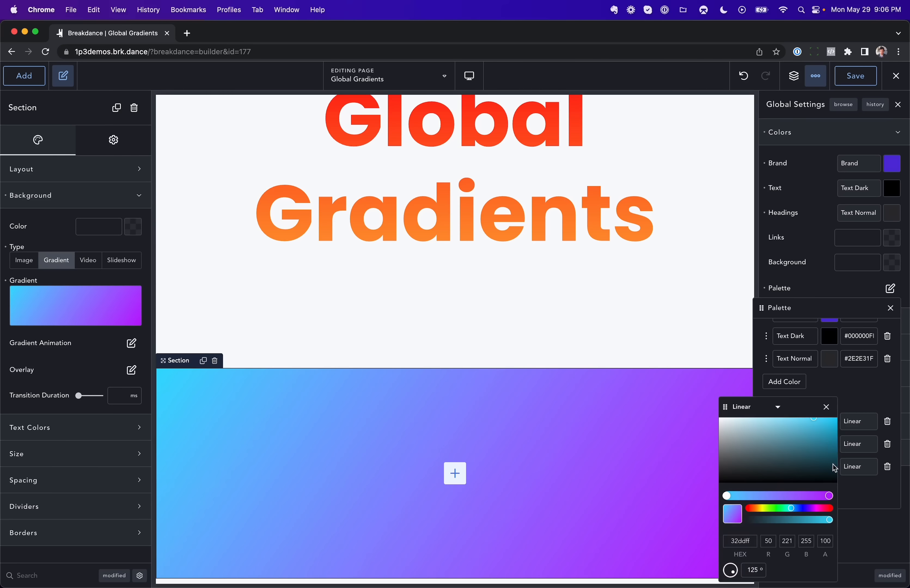
left_click_drag(830, 494, 815, 508)
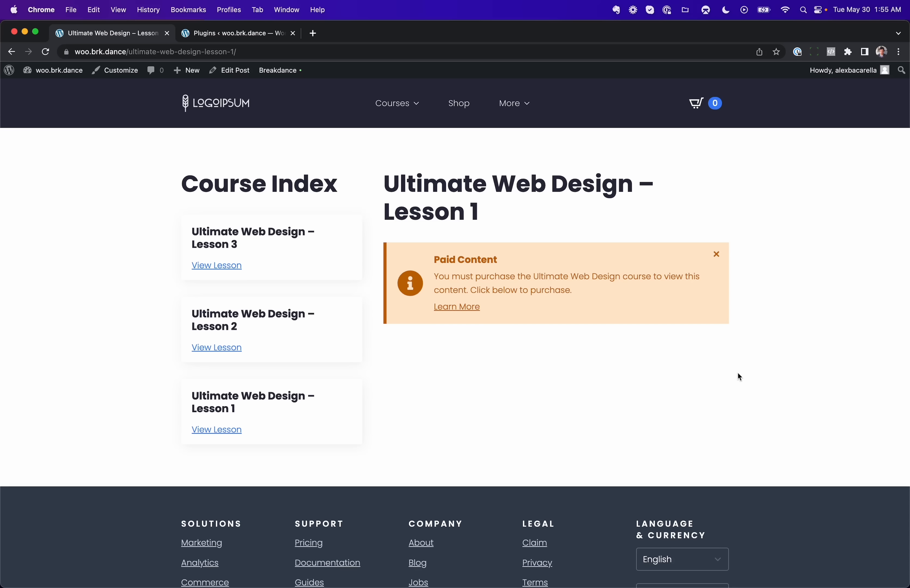
Step: Open the course product from the lesson's Learn More link and add it to the cart
left_click(269, 39)
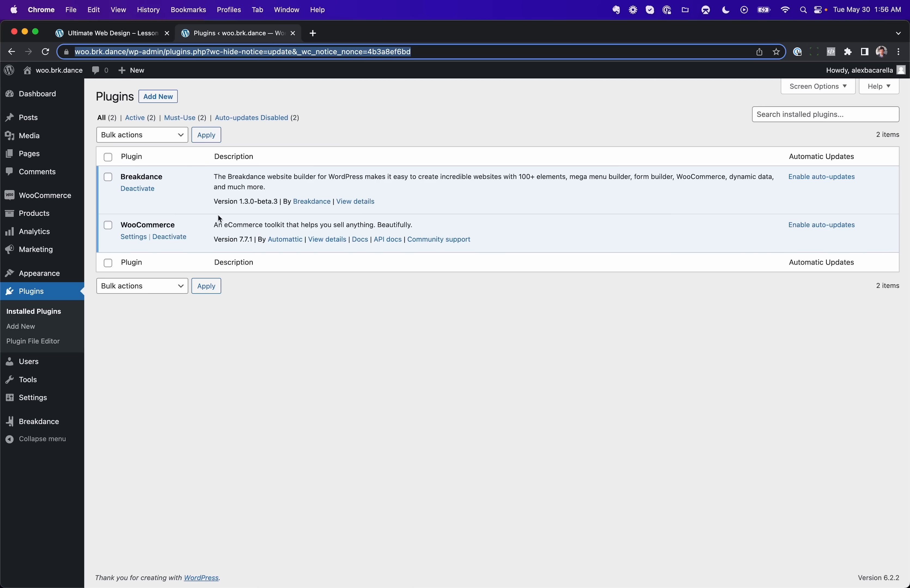
left_click(139, 39)
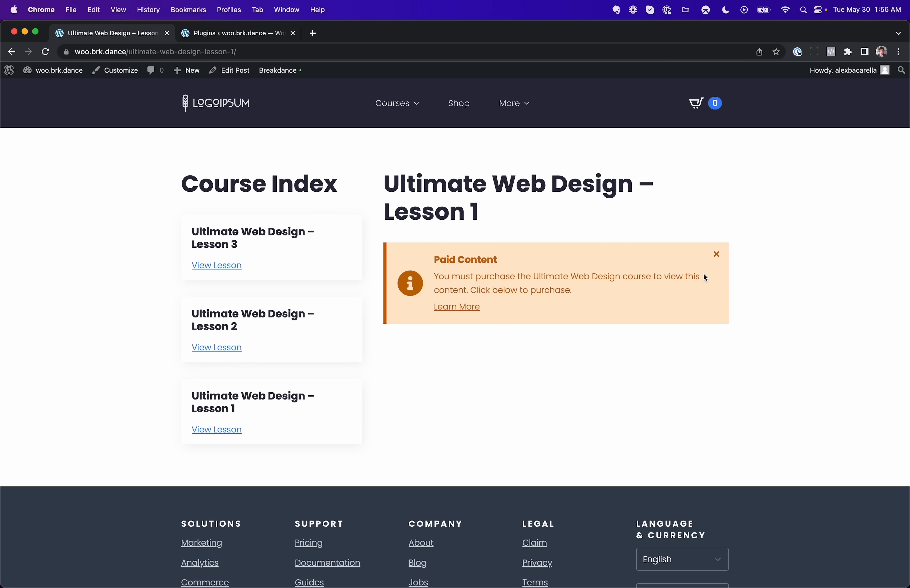
left_click(466, 304)
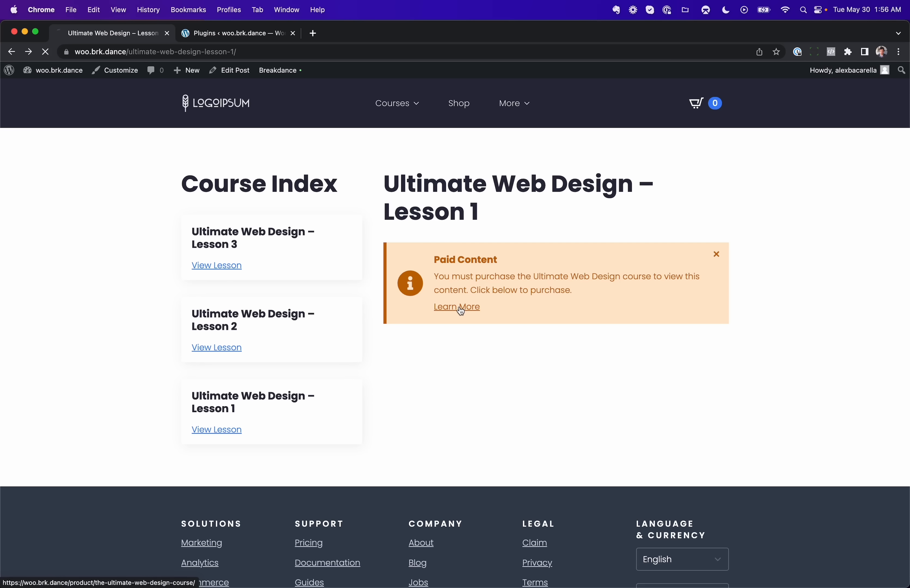
left_click(573, 321)
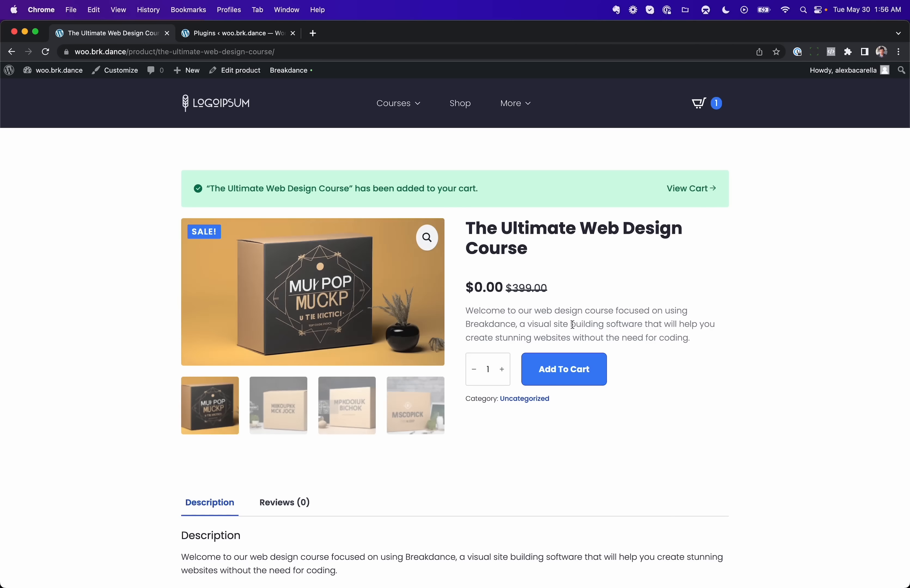
Step: Proceed through the cart to checkout and place the order for The Ultimate Web Design Course
left_click(684, 190)
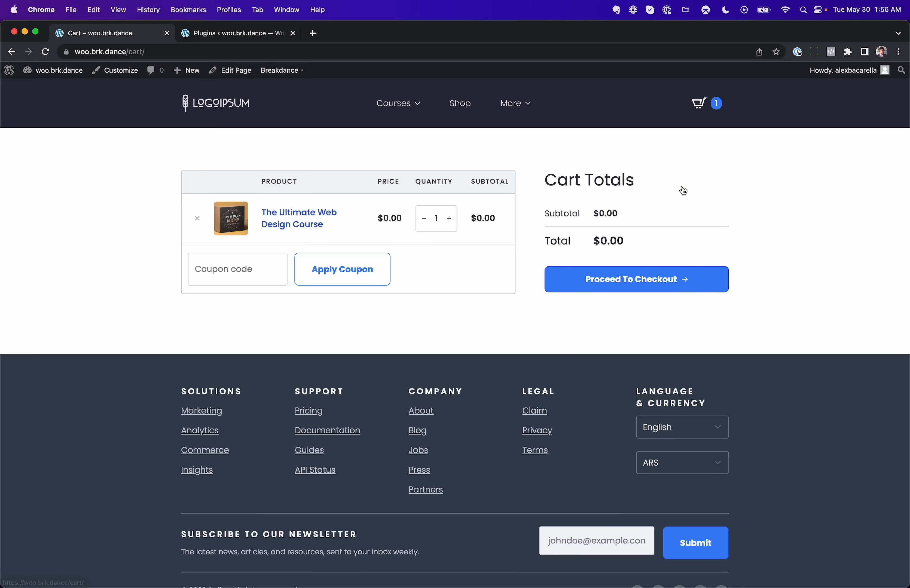
left_click(643, 281)
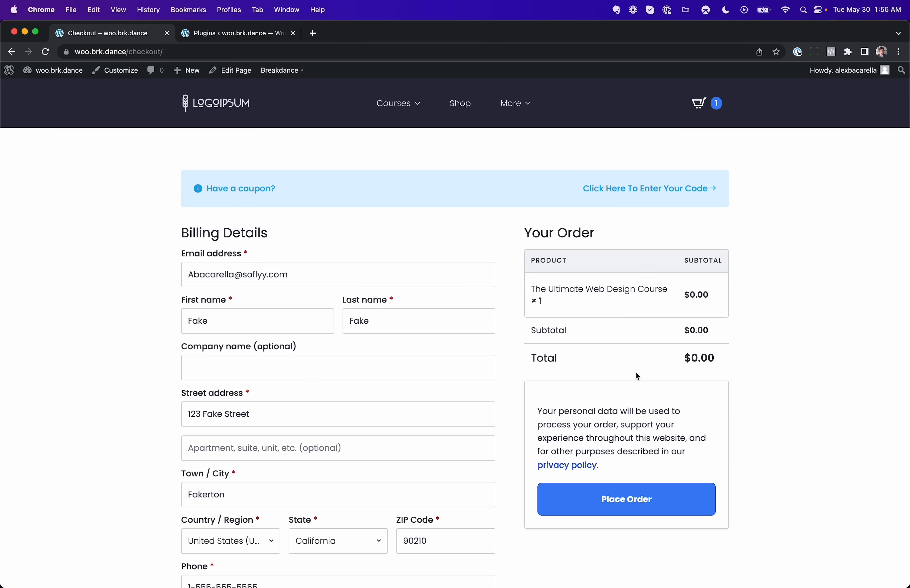
left_click(640, 499)
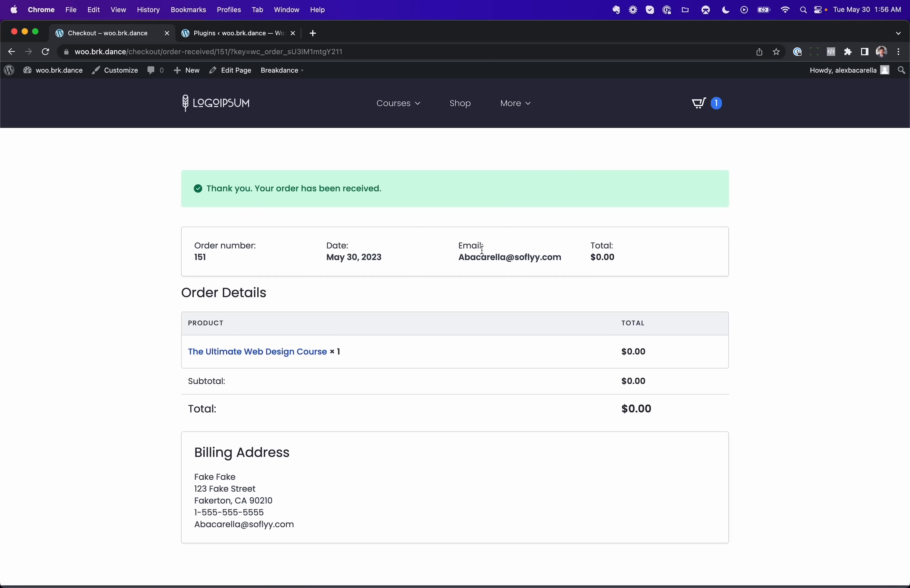
Step: Return to Lesson 1 and review the course content now shown after purchase
mouse_move(400, 100)
left_click(441, 151)
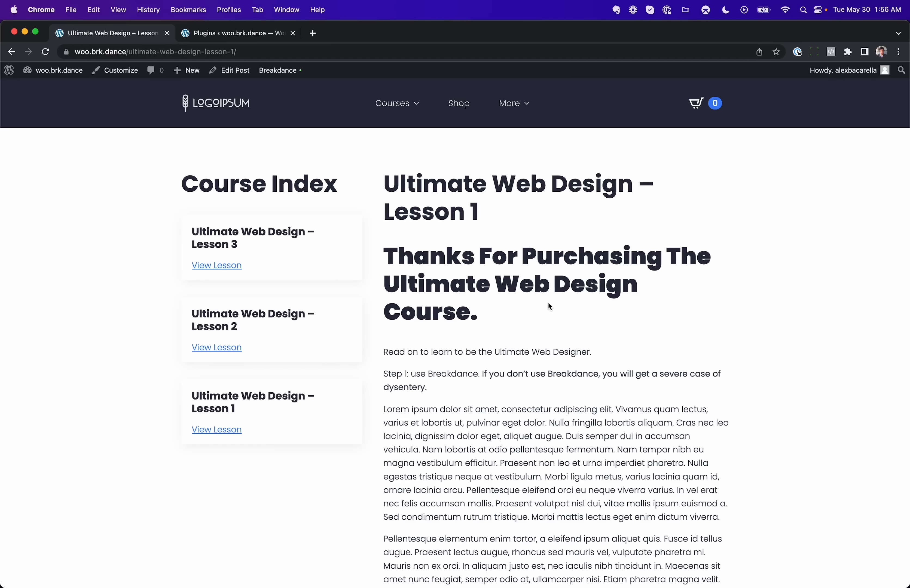
left_click_drag(463, 275, 719, 518)
left_click(485, 418)
Step: Go to the dashboard, browse the posts list, and open the Breakdance templates list
left_click(55, 73)
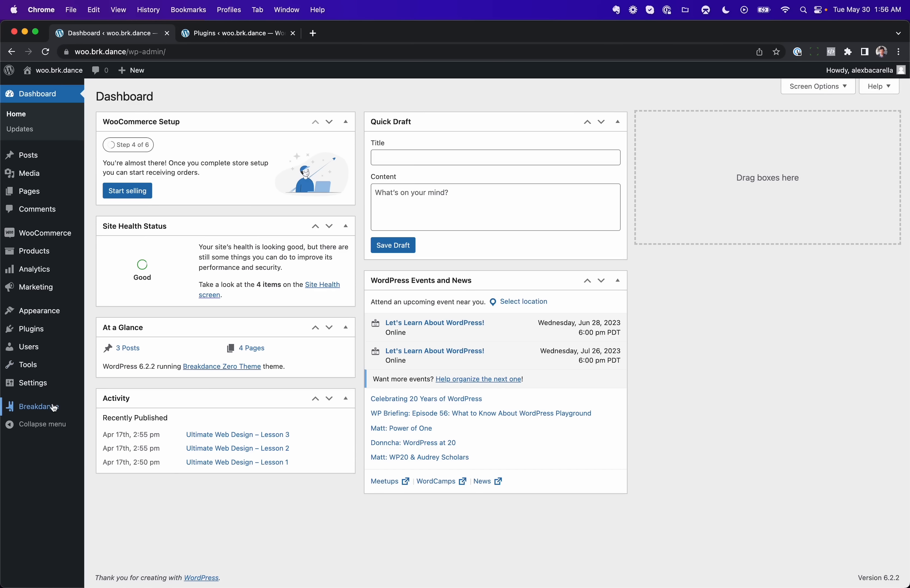
left_click(54, 166)
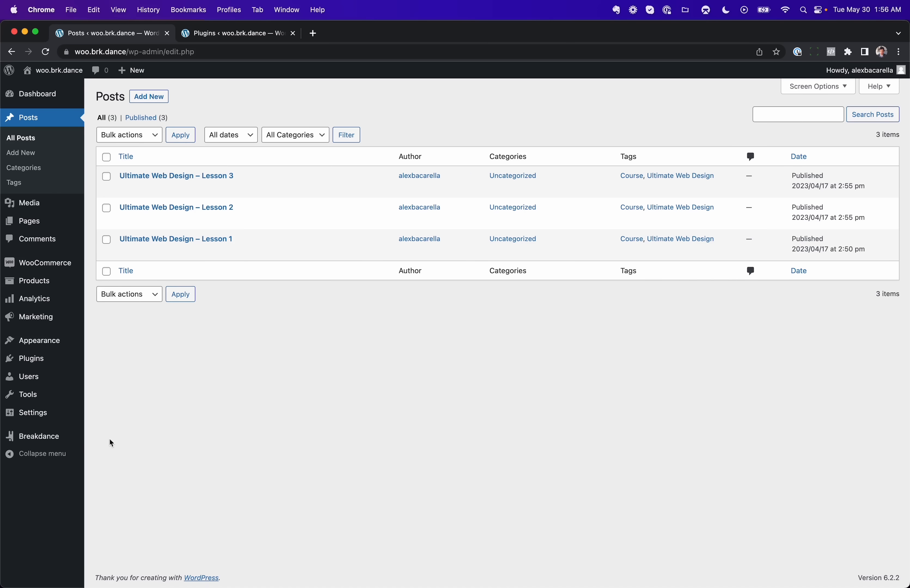
mouse_move(53, 442)
left_click(122, 432)
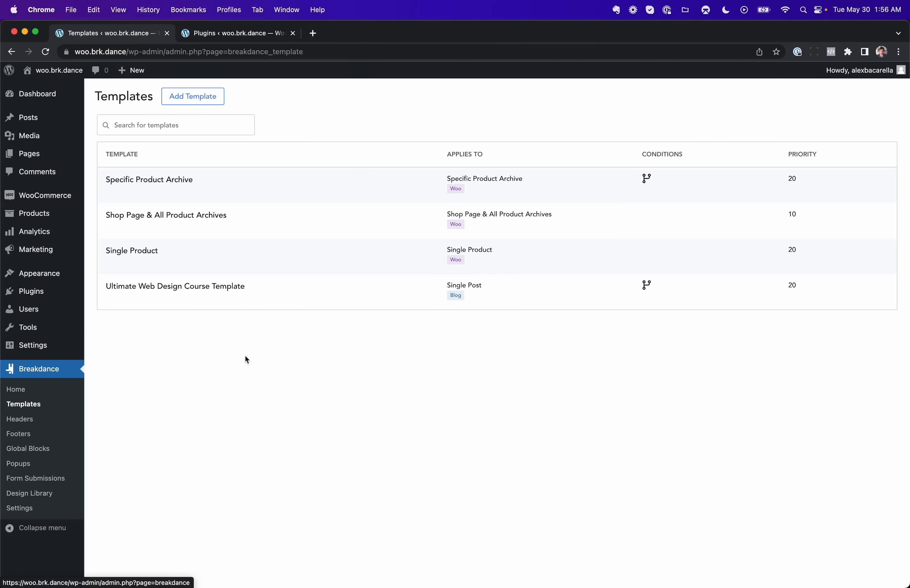
Step: Open the Ultimate Web Design Course Template's settings, review its taxonomy conditions, and close the dialog
mouse_move(115, 291)
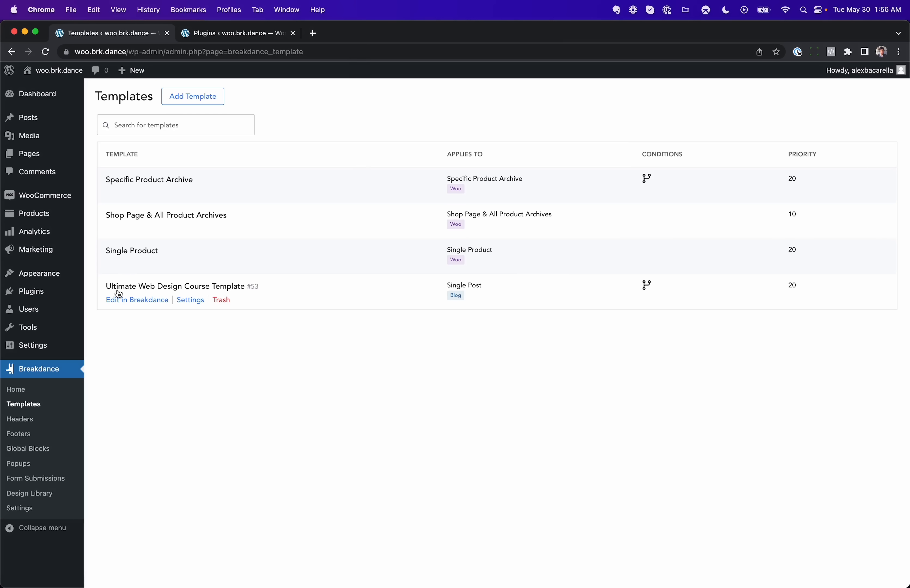
left_click(190, 300)
left_click(577, 364)
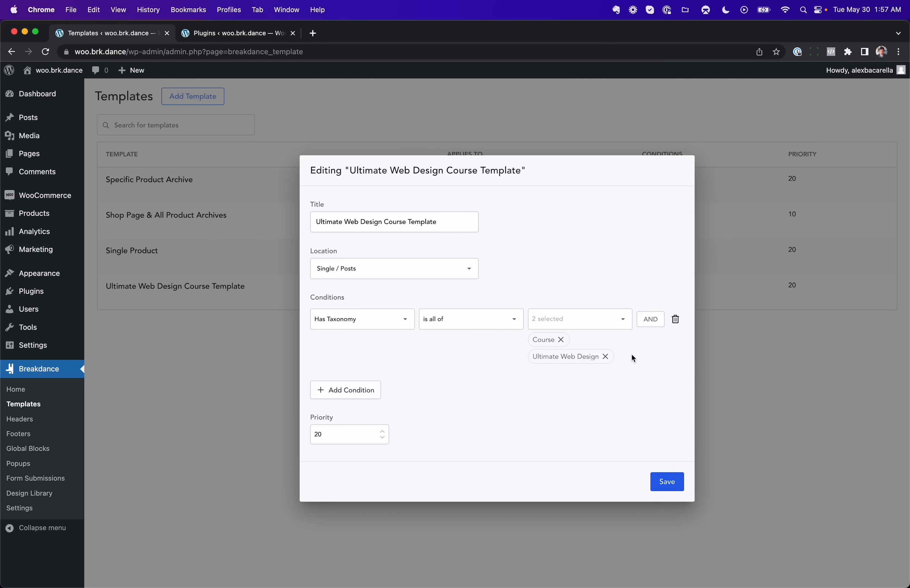
left_click(667, 482)
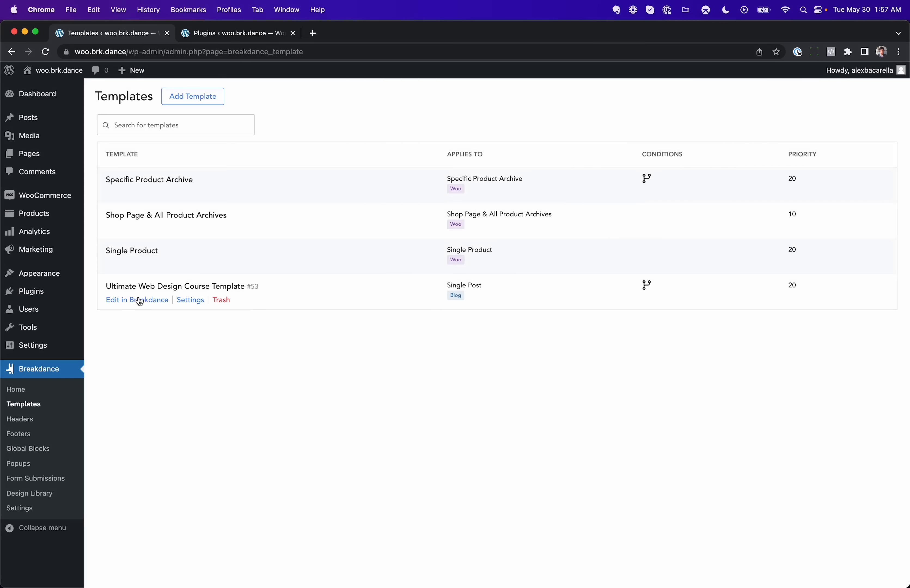
Step: Edit the template in Breakdance and inspect the post content's display conditions and the Paid Content notification bar
left_click(140, 301)
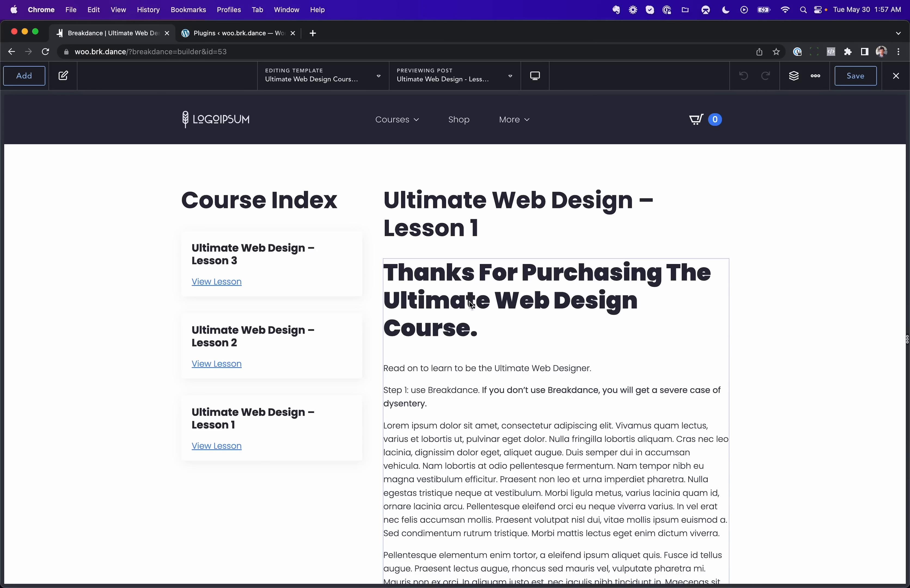
left_click(471, 305)
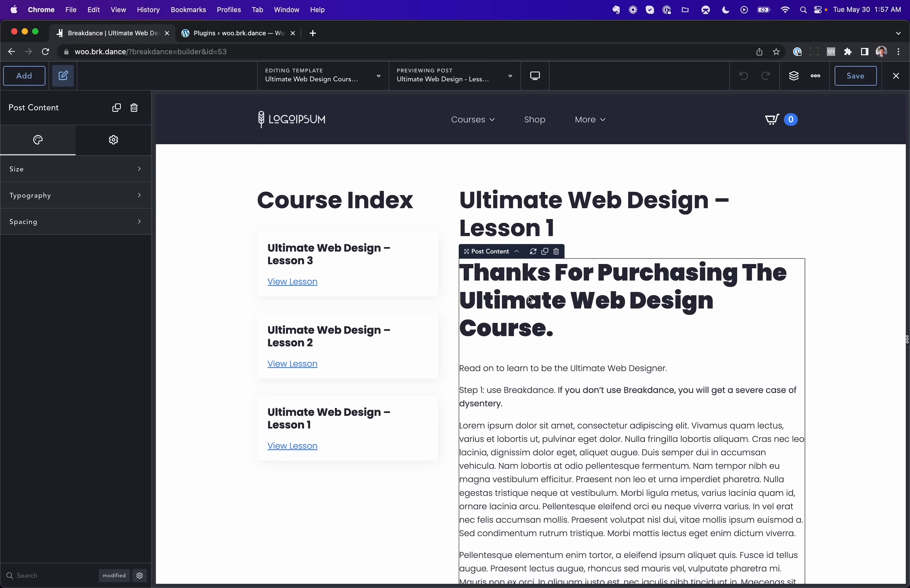
left_click(114, 149)
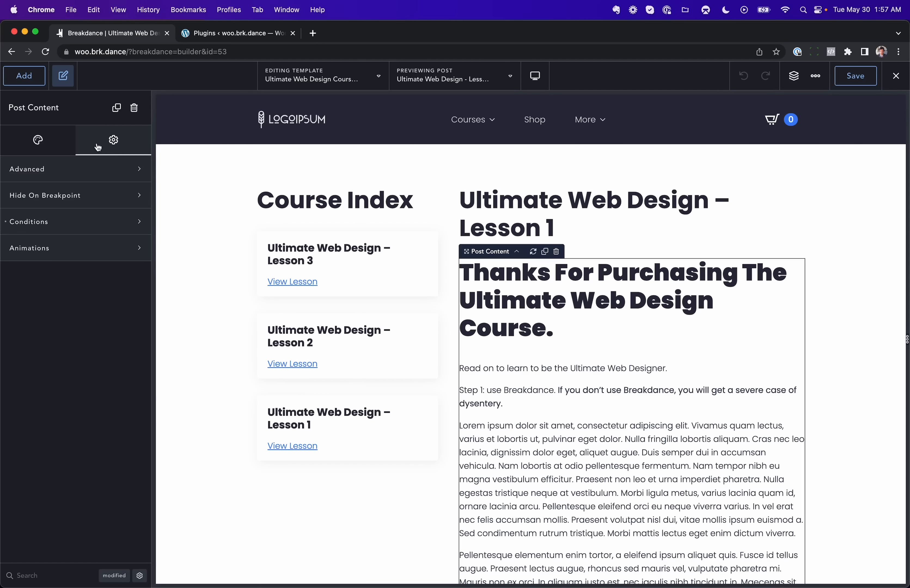
left_click(70, 228)
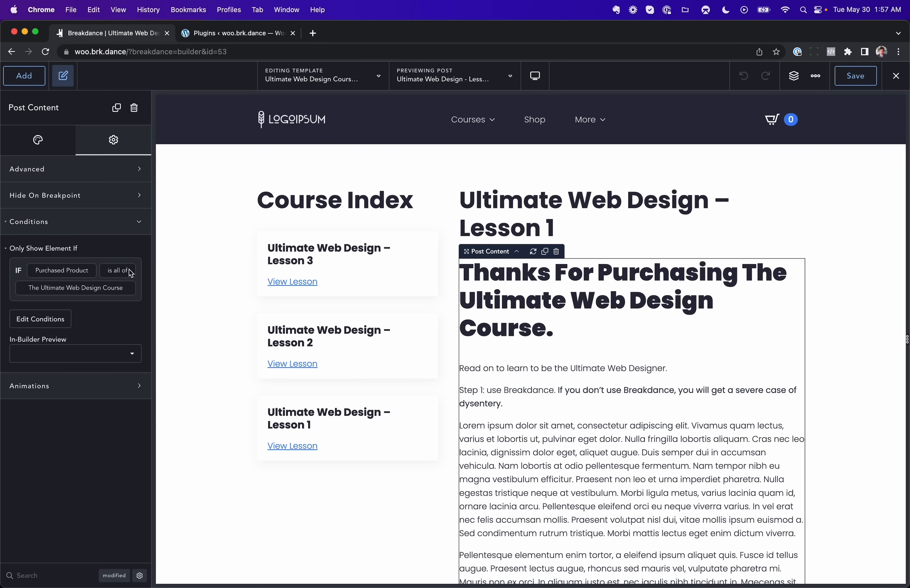
scroll(596, 314, "down", 10)
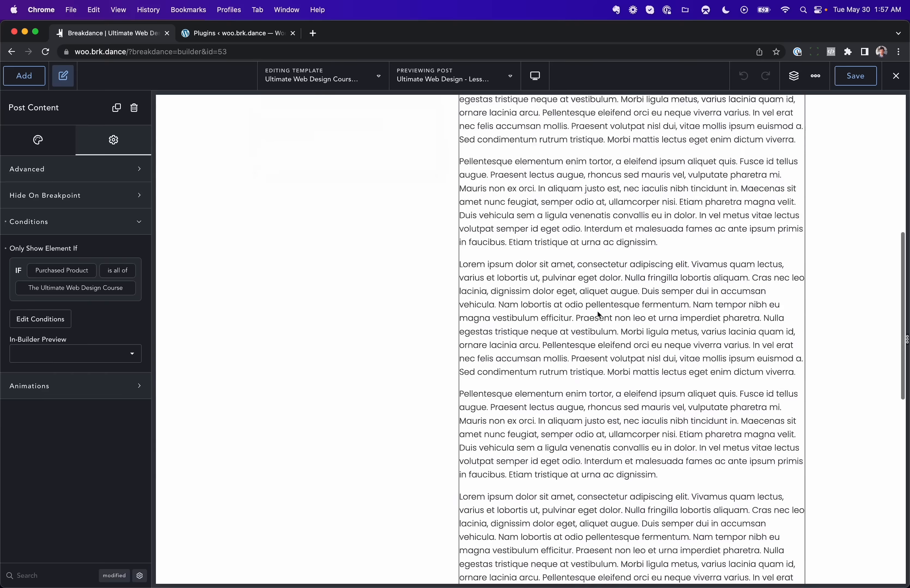
scroll(599, 315, "down", 10)
left_click(579, 232)
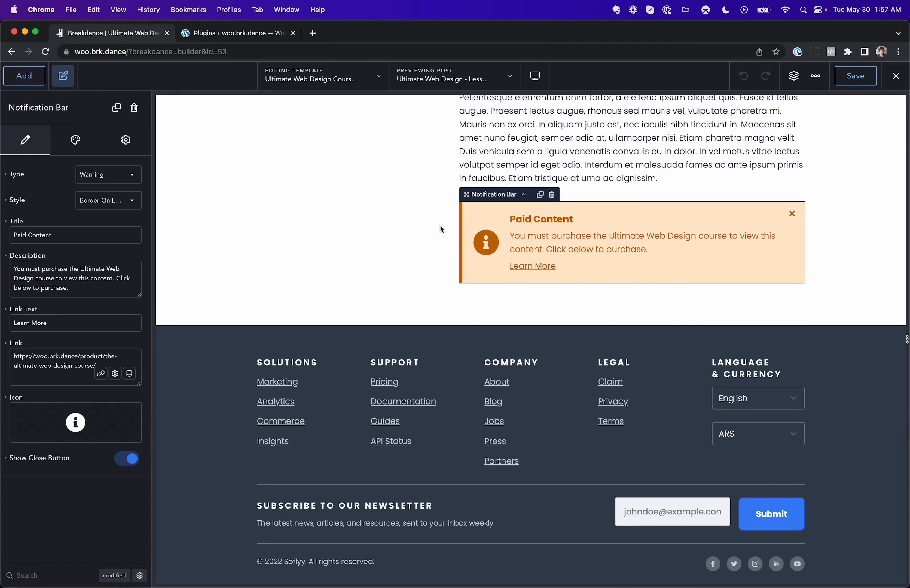
Step: Delete the Post Content element from the structure and add a new Post Content element to the column
left_click(793, 79)
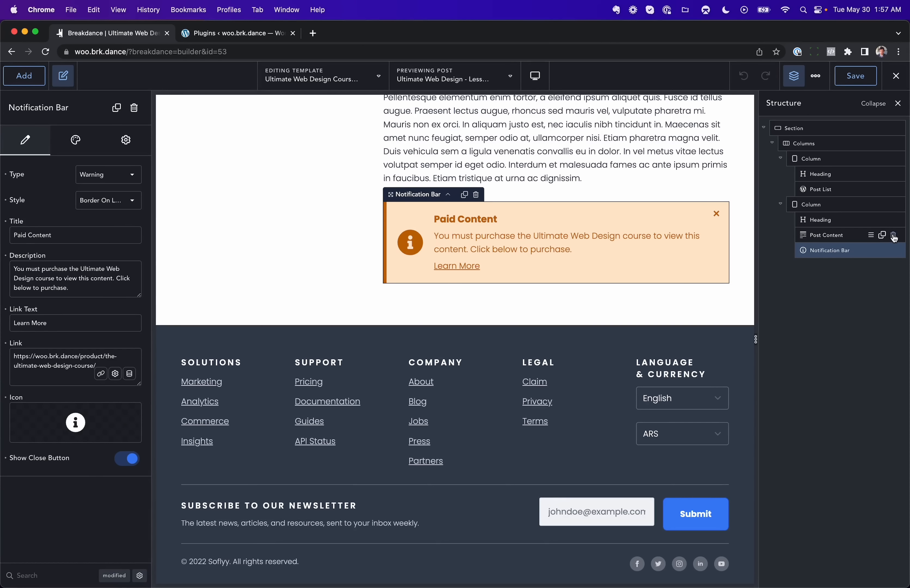
left_click(893, 235)
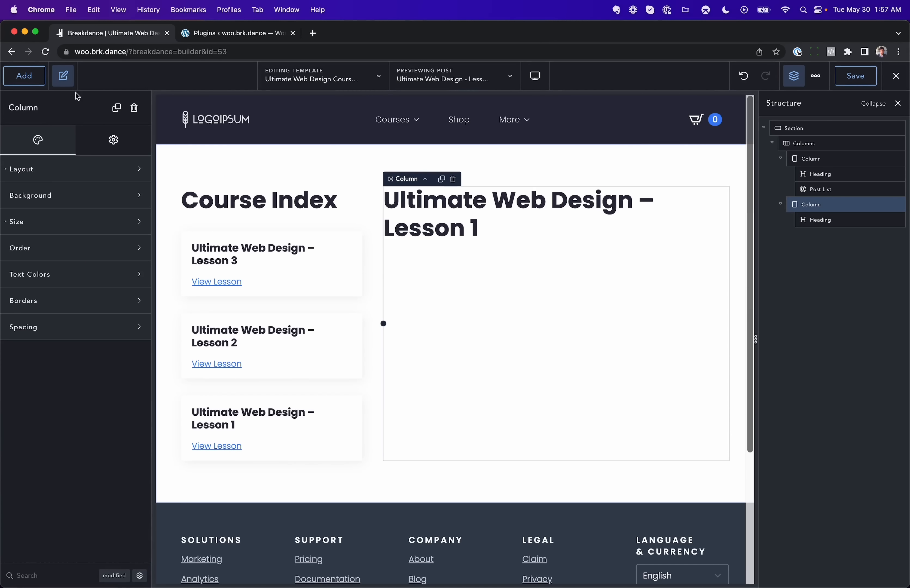
left_click(24, 76)
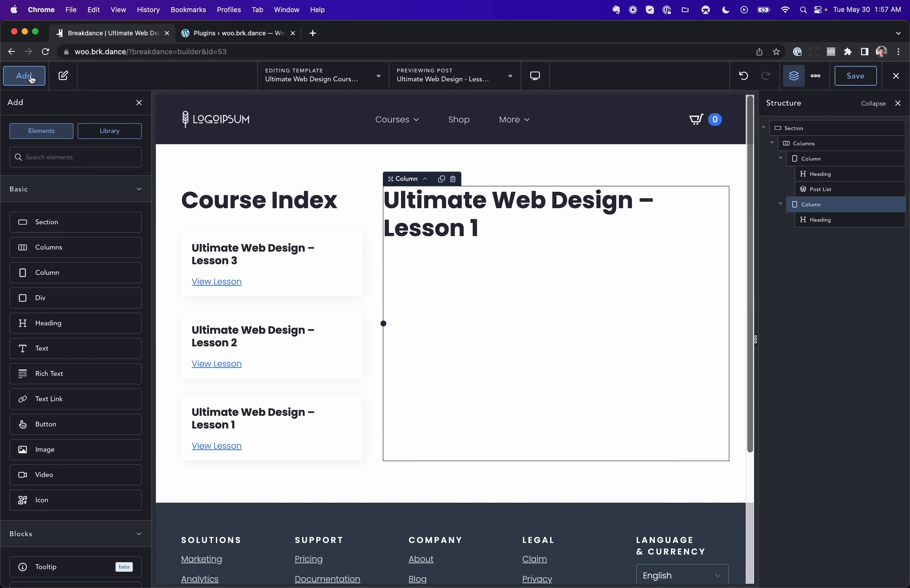
type("post c")
left_click(103, 195)
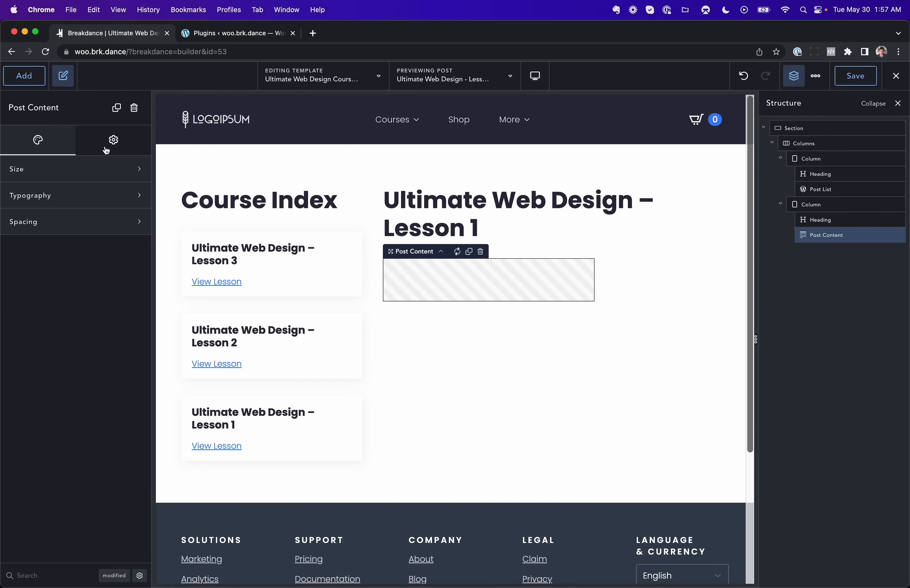
Step: Add a Purchased Product display condition to the new Post Content element
left_click(112, 140)
left_click(81, 223)
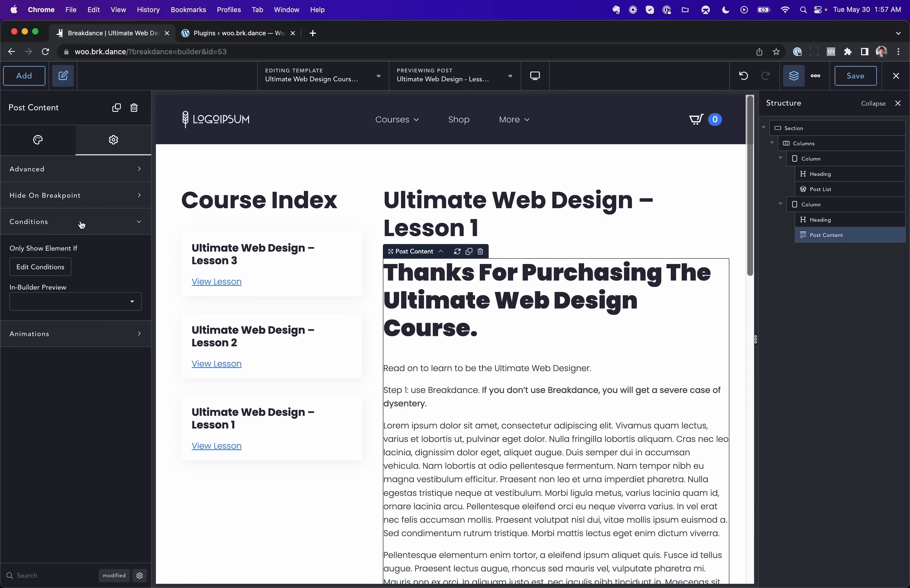
left_click(41, 267)
left_click(449, 344)
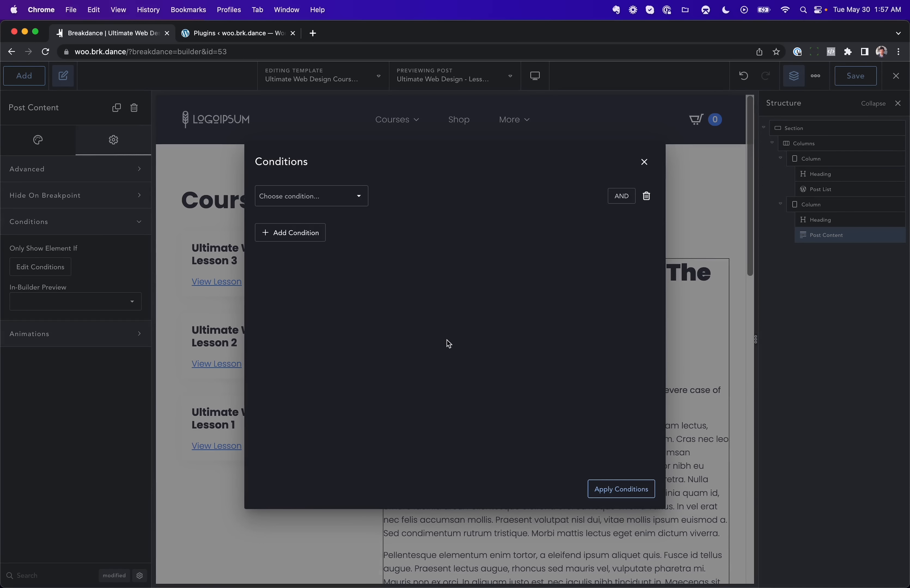
left_click(343, 195)
scroll(329, 251, "down", 5)
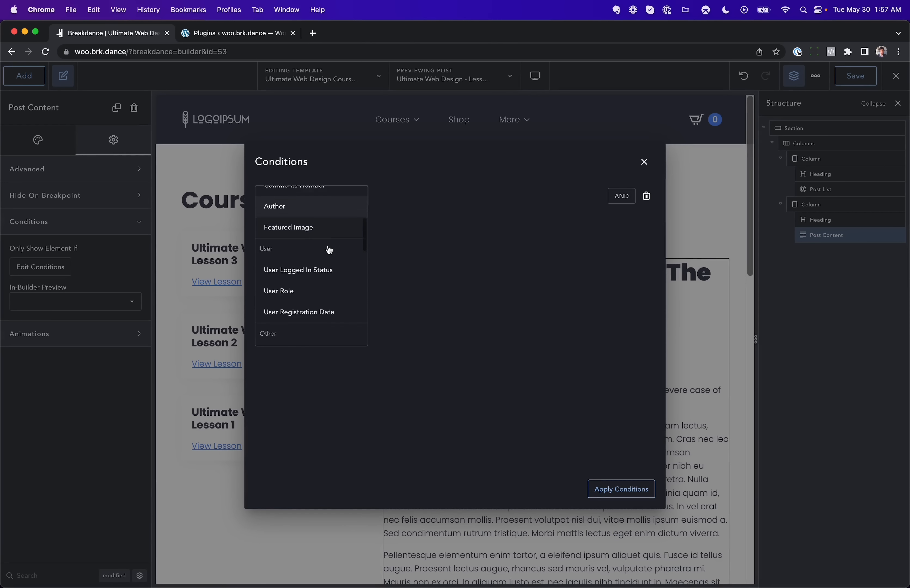
scroll(329, 251, "down", 10)
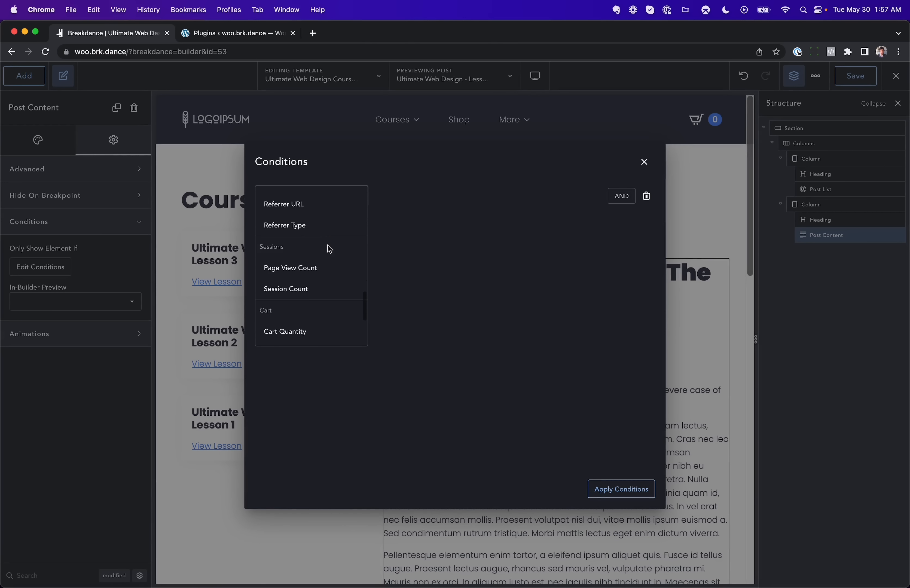
scroll(329, 250, "down", 4)
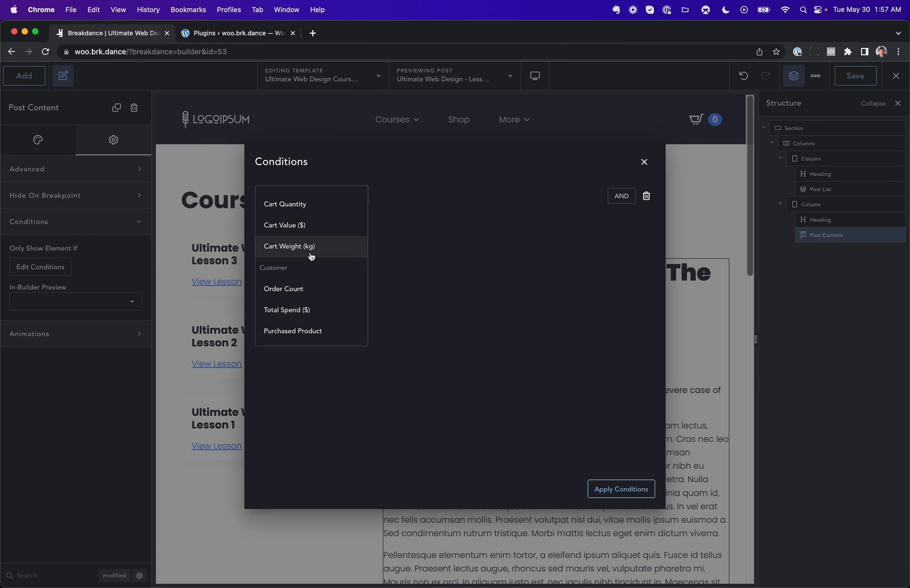
left_click(300, 330)
Step: Set the Post Content condition to 'is all of' The Ultimate Web Design Course and apply it
left_click(468, 197)
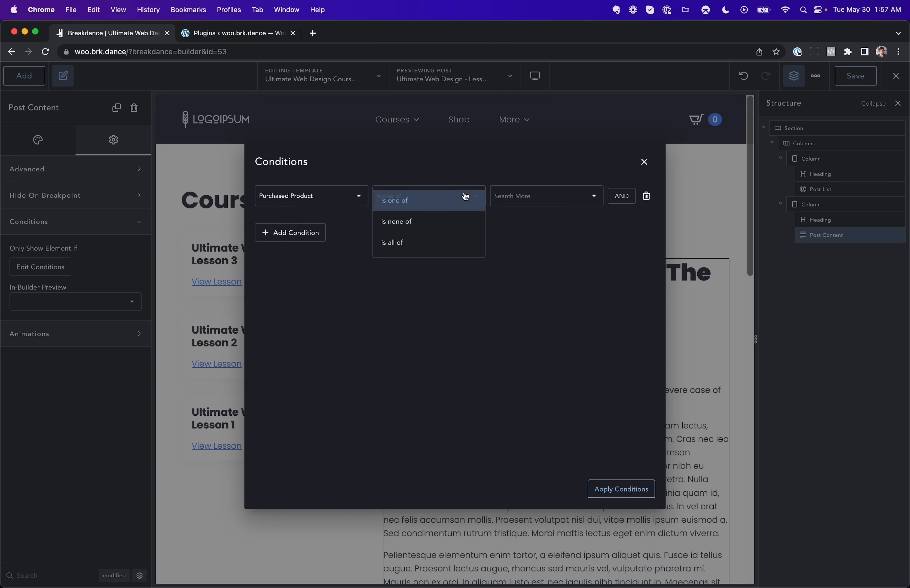
left_click(440, 243)
left_click(529, 196)
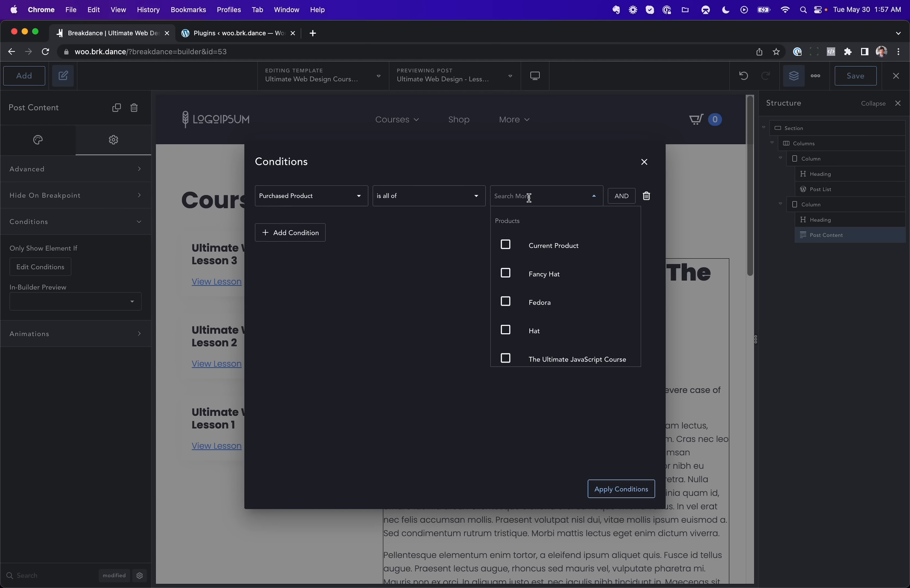
type("ultimate")
left_click(582, 319)
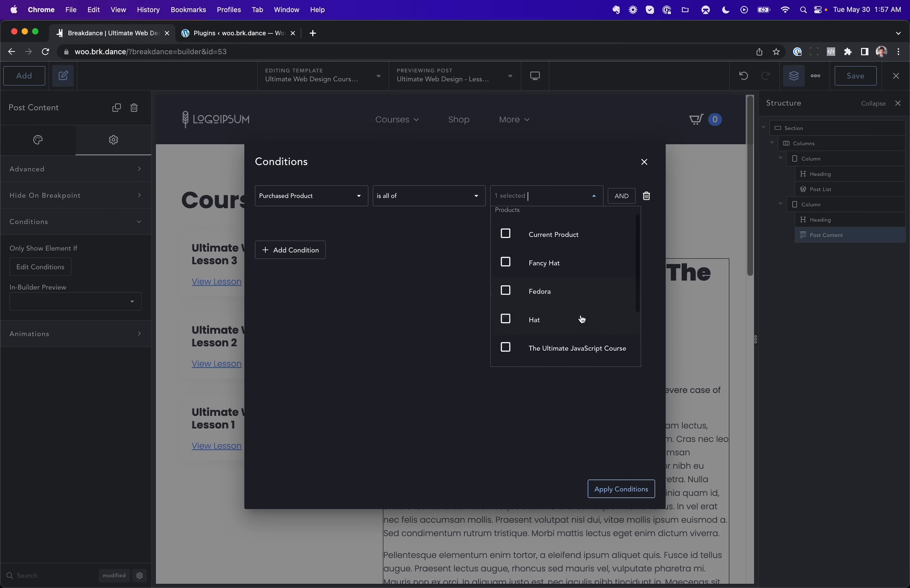
left_click(438, 331)
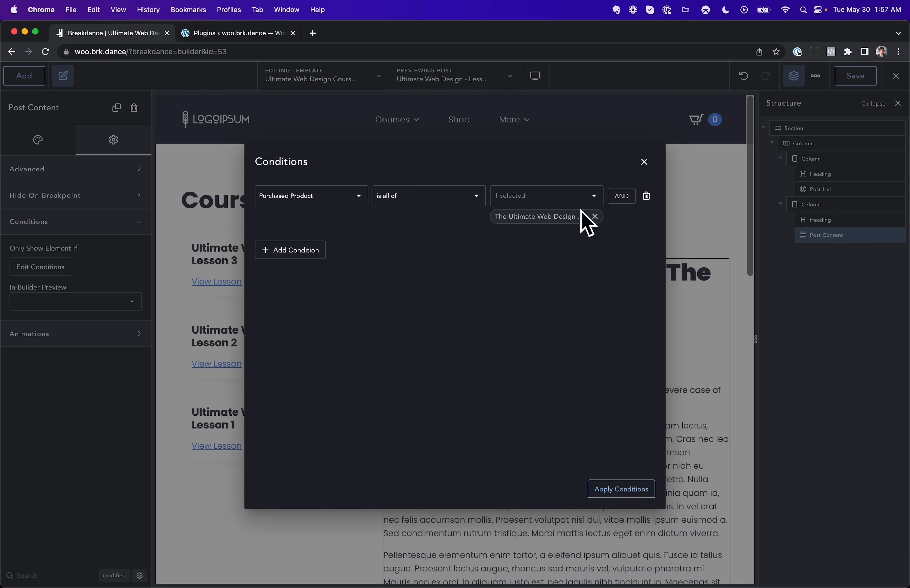
left_click(628, 491)
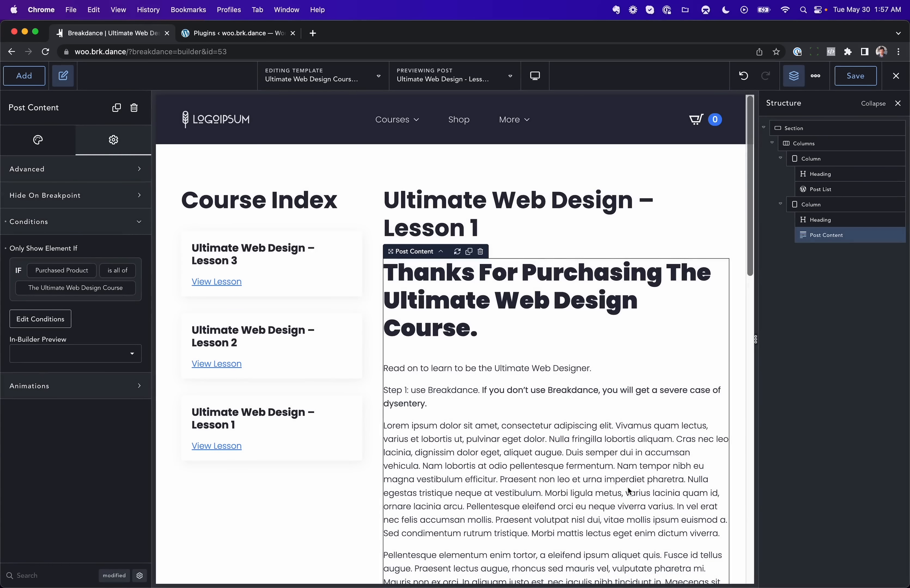
Step: Add a heading below the post content reading 'Please Buy'
left_click(19, 81)
type("he")
key("Return")
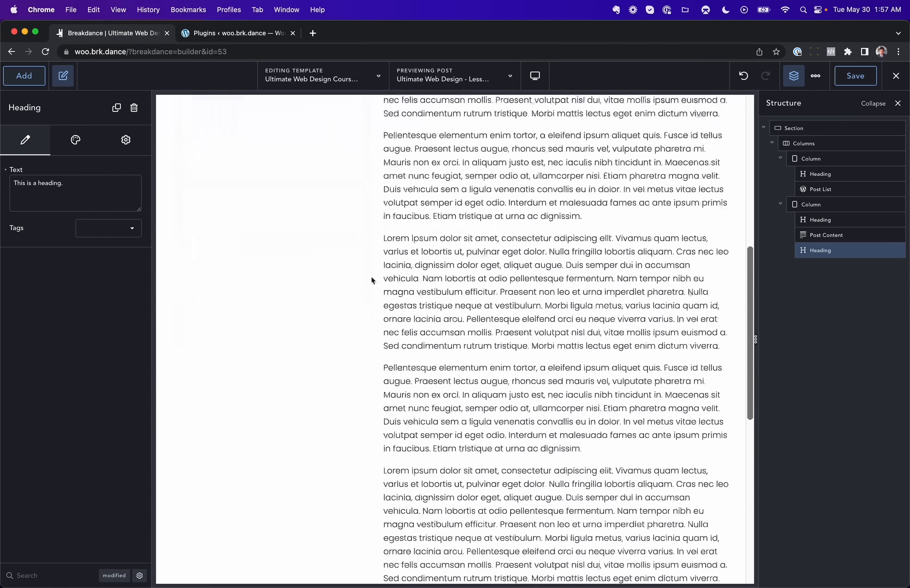
double_click(448, 322)
type("Please Buy")
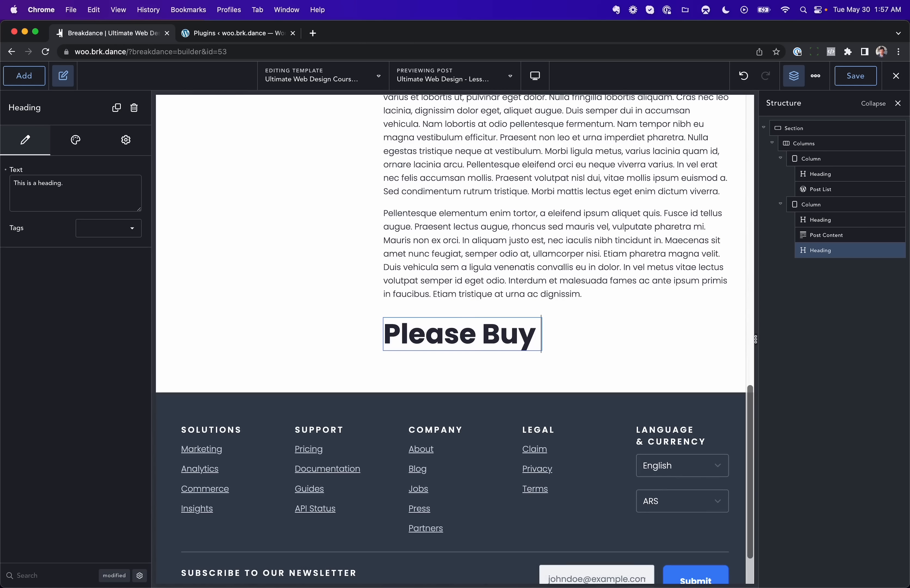
key("super+a")
Step: Add a Notification Bar below the post content and delete the Please Buy heading
left_click(11, 68)
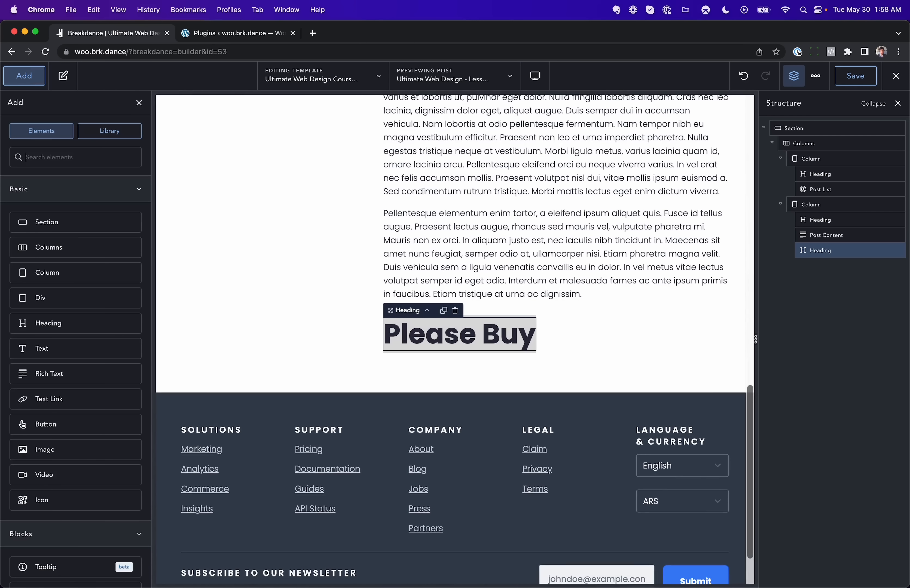
type("notif")
key("Return")
left_click(491, 333)
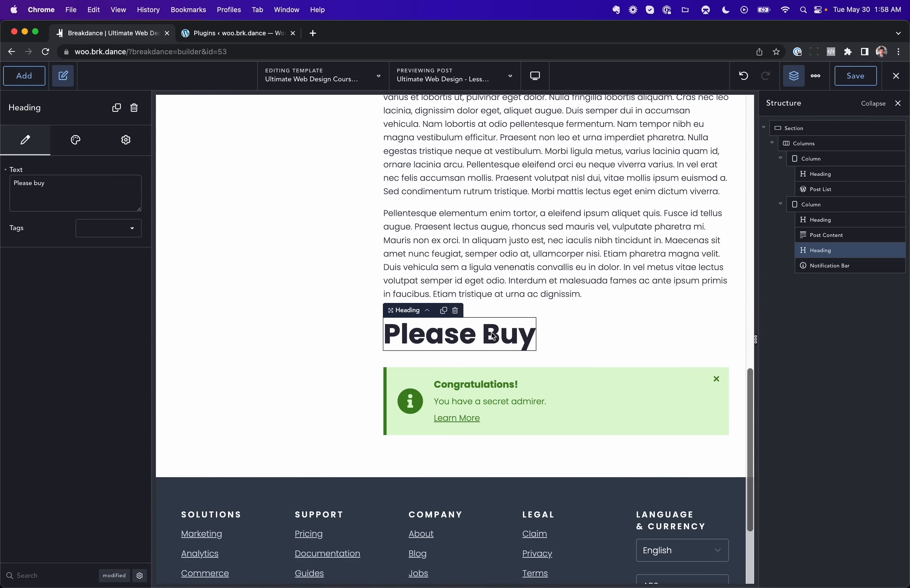
key("Delete")
Step: Set the notification bar's title to 'Please Sign Up' and description to 'You must purchase the course before viewing it.'
left_click(488, 354)
triple_click(71, 234)
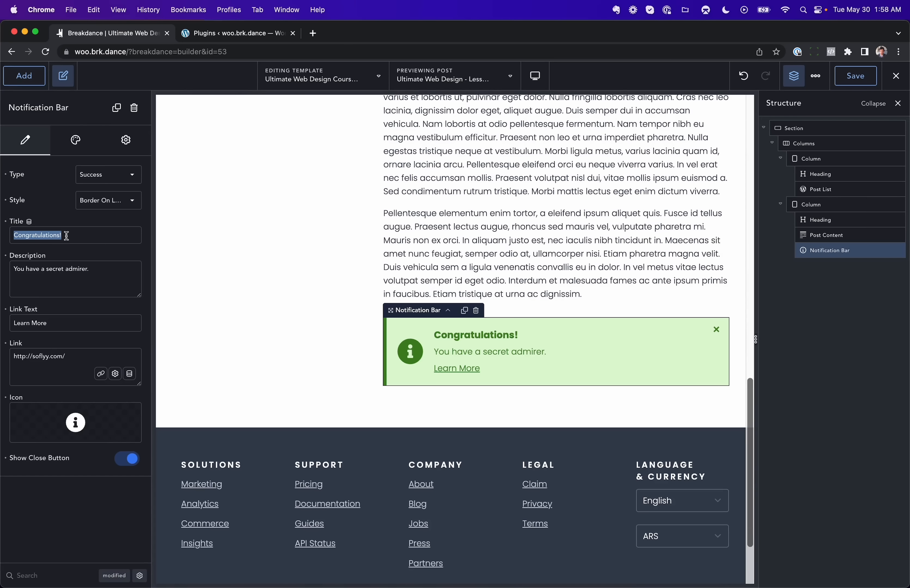
type("Please Sign Up")
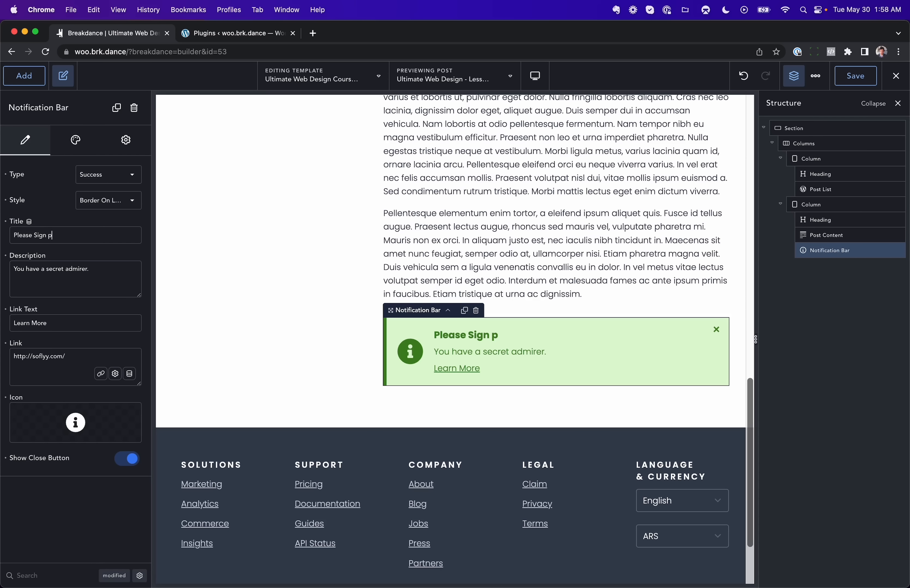
key("BackSpace")
type("Up")
left_click(43, 275)
key("super+a")
type("You mus")
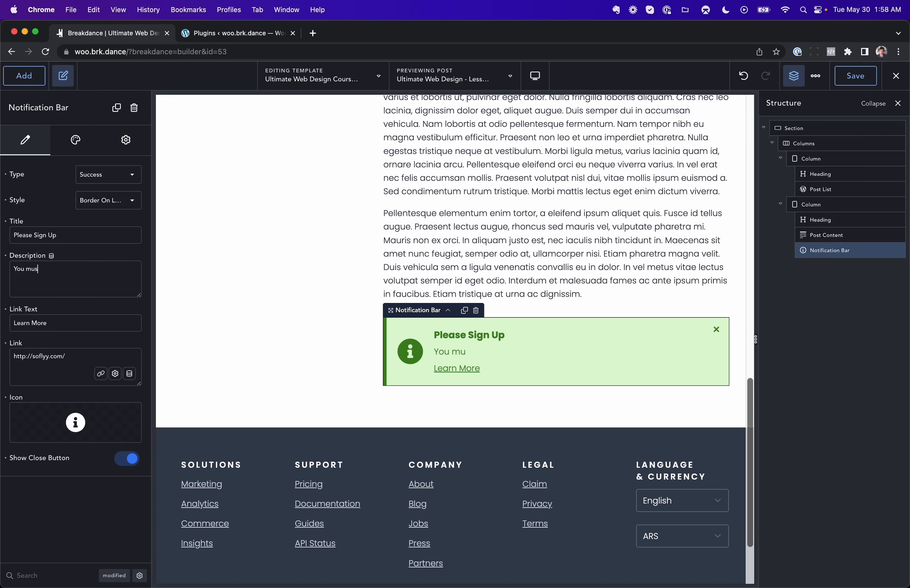
type("t purchase the course before viewing it.")
Step: Link the notification bar to The Ultimate Web Design Course product page
left_click(100, 373)
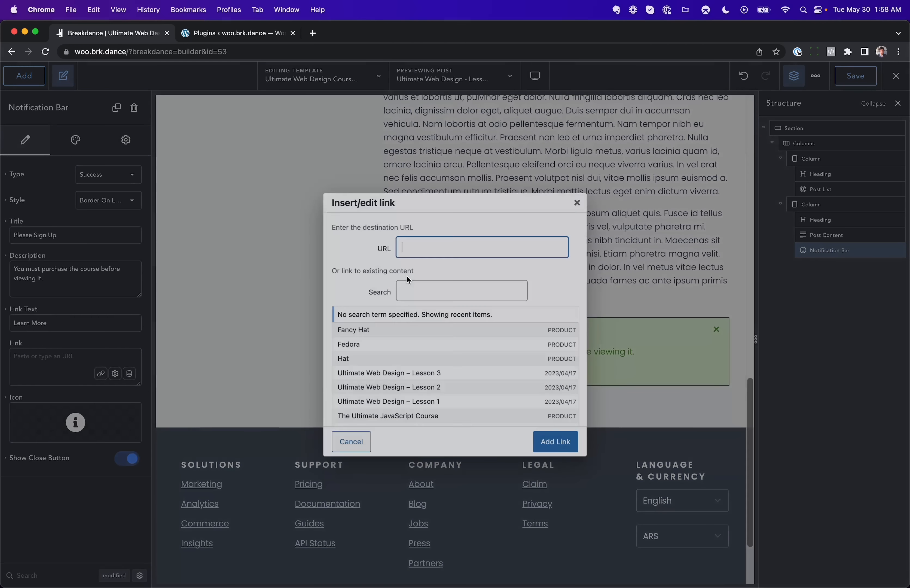
left_click(408, 290)
type("mate web")
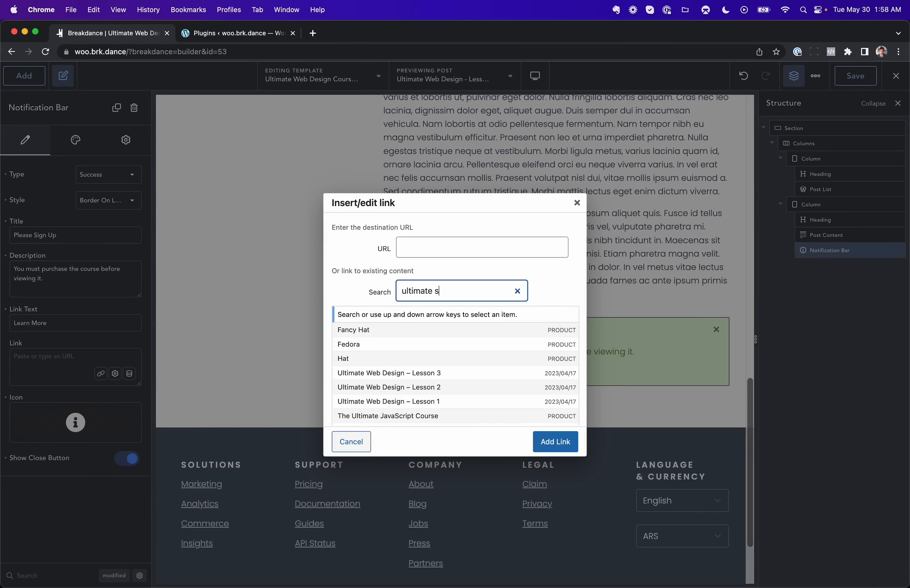
left_click(493, 355)
left_click(545, 440)
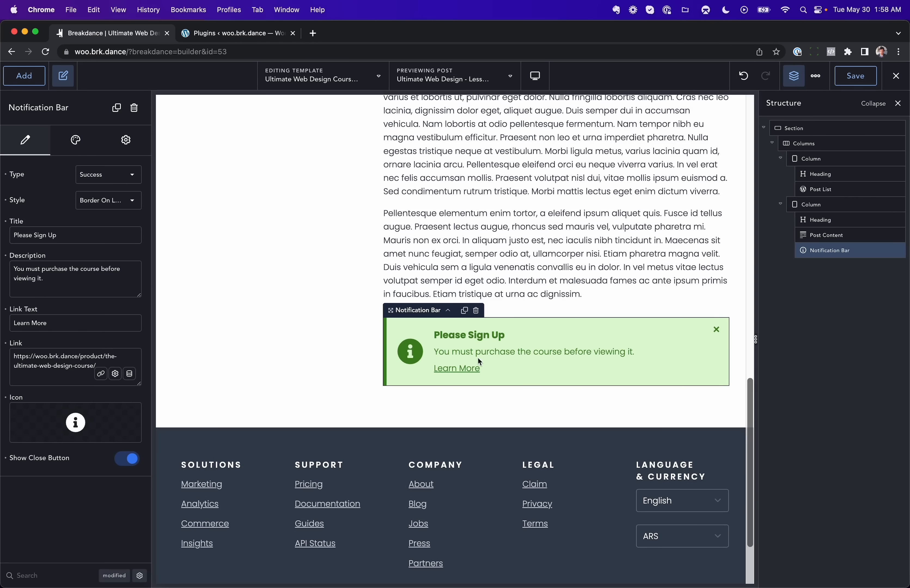
Step: Add a Purchased Product display condition to the notification bar
left_click(121, 142)
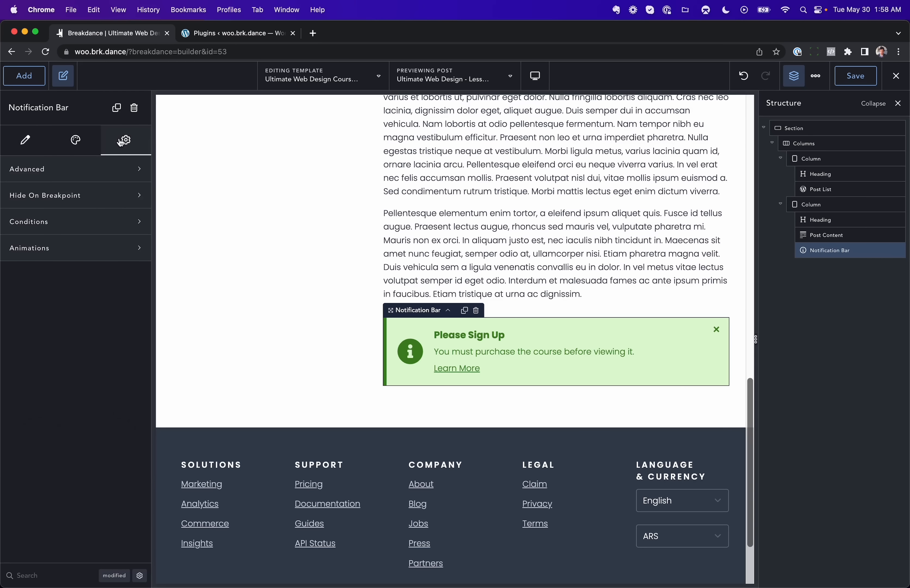
left_click(77, 224)
left_click(40, 266)
left_click(430, 347)
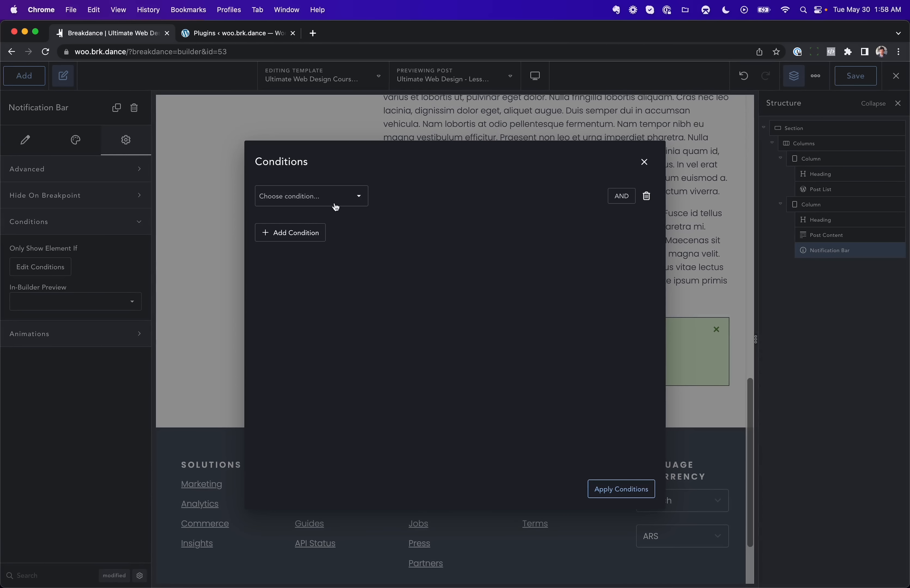
left_click(335, 208)
scroll(319, 284, "down", 8)
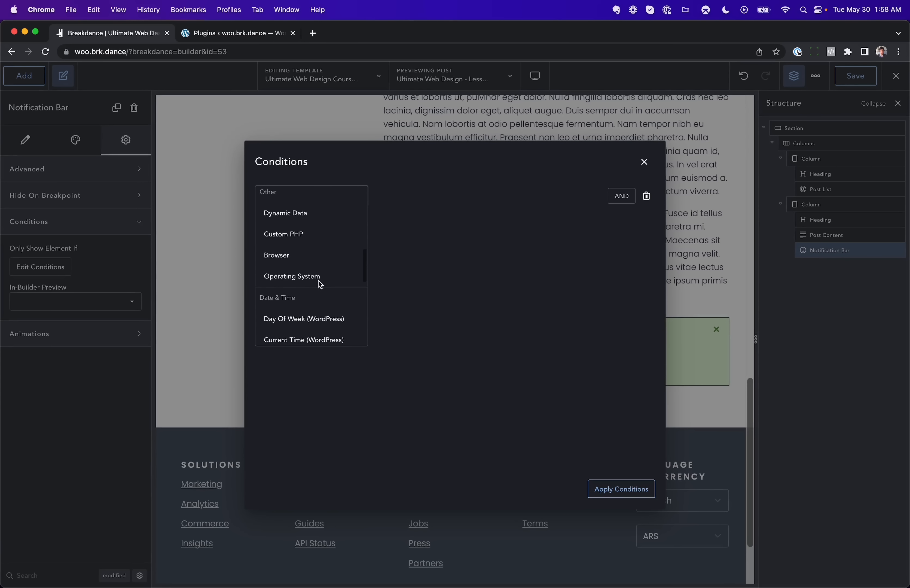
scroll(319, 280, "down", 10)
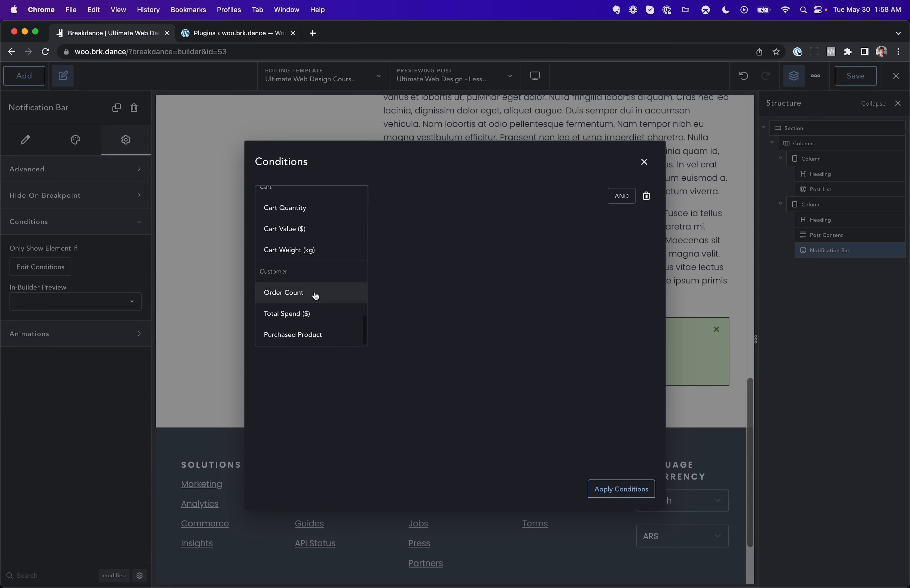
left_click(306, 336)
Step: Set the notification bar condition to 'is none of' The Ultimate Web Design Course and apply it
left_click(460, 203)
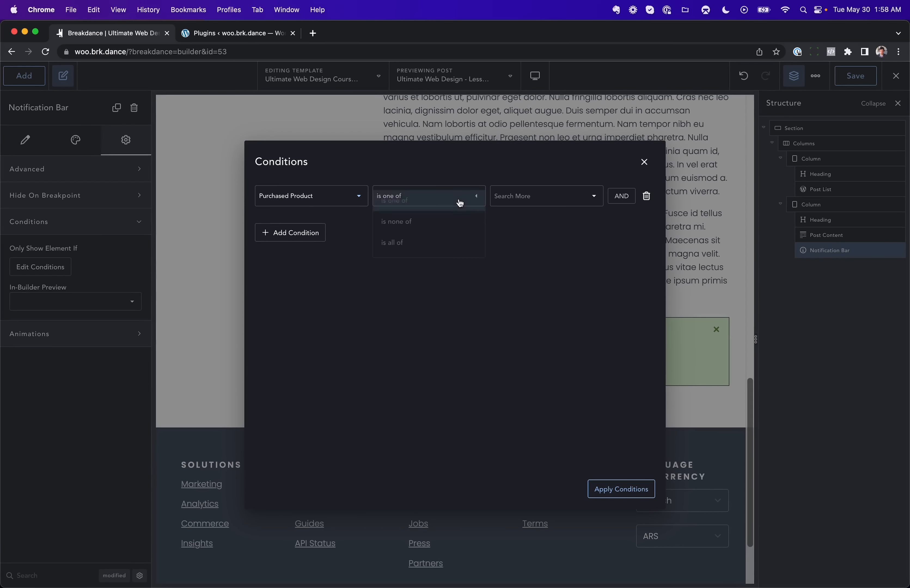
left_click(445, 221)
left_click(538, 196)
scroll(547, 266, "down", 3)
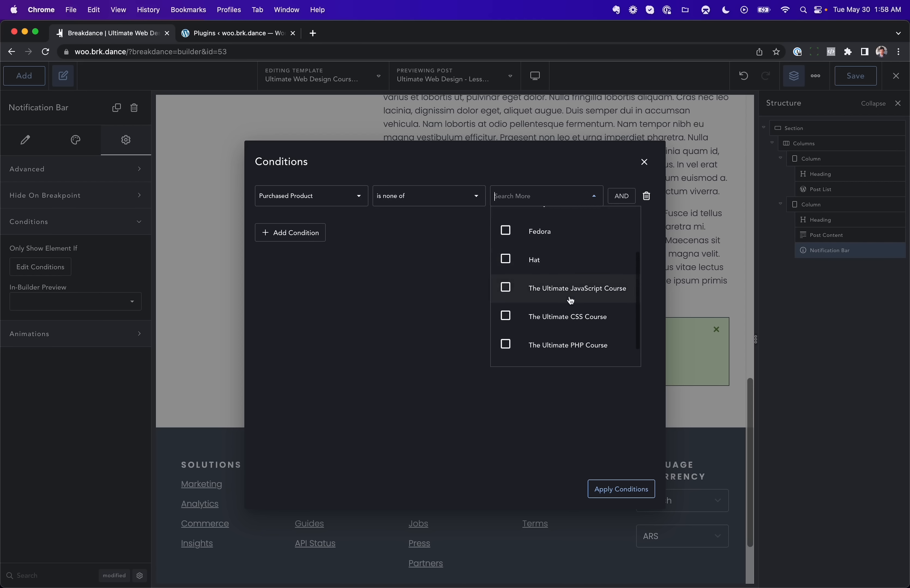
scroll(572, 300, "up", 2)
scroll(589, 276, "down", 3)
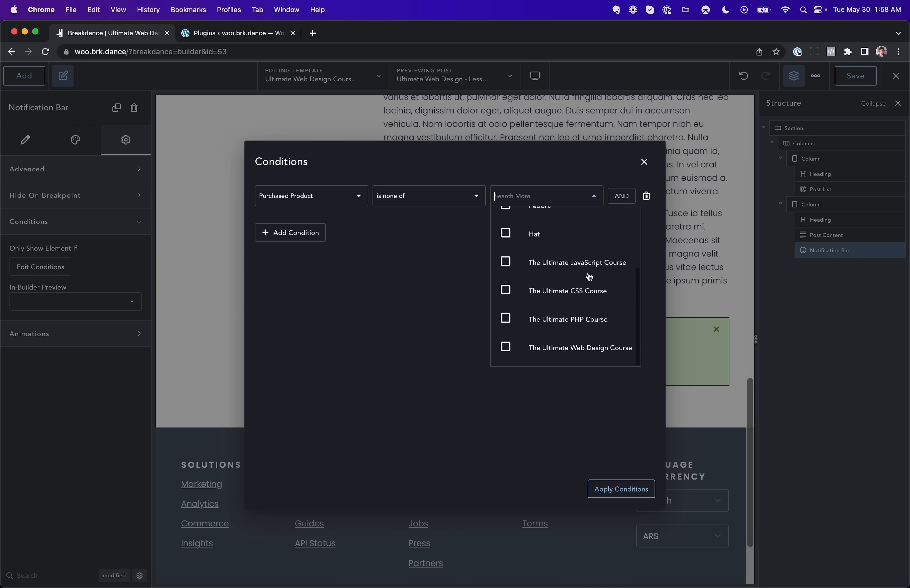
left_click(565, 348)
left_click(612, 489)
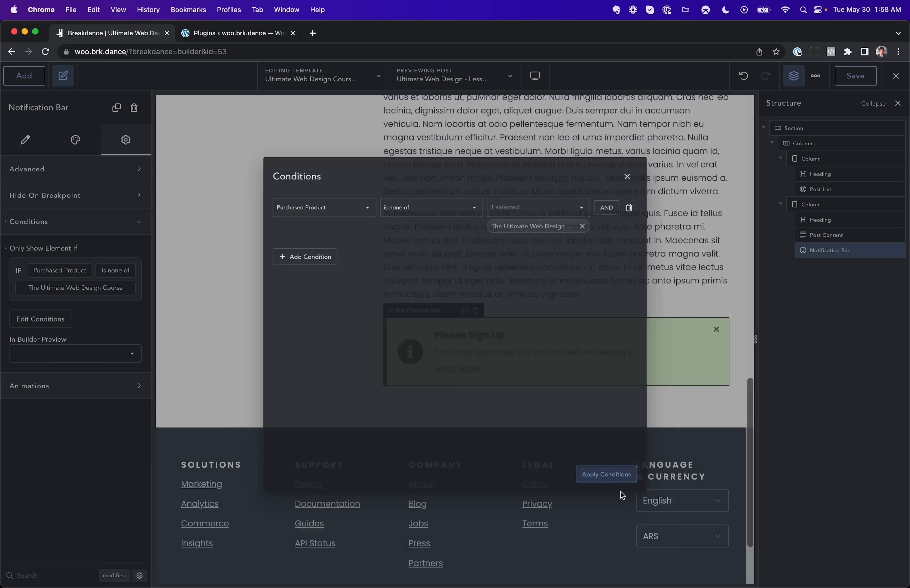
Step: Exit the builder and scroll through the lesson page on the front end
left_click(901, 79)
left_click(880, 104)
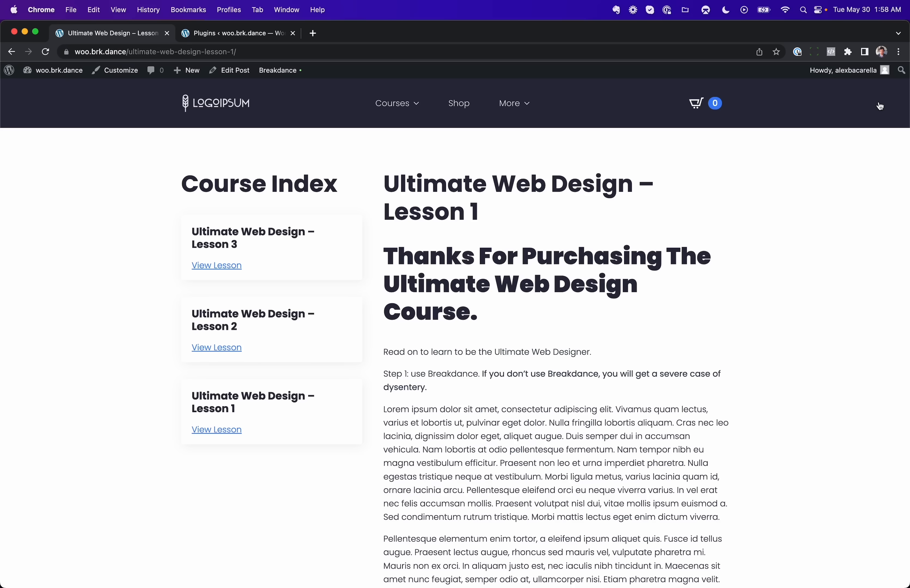
scroll(671, 254, "down", 15)
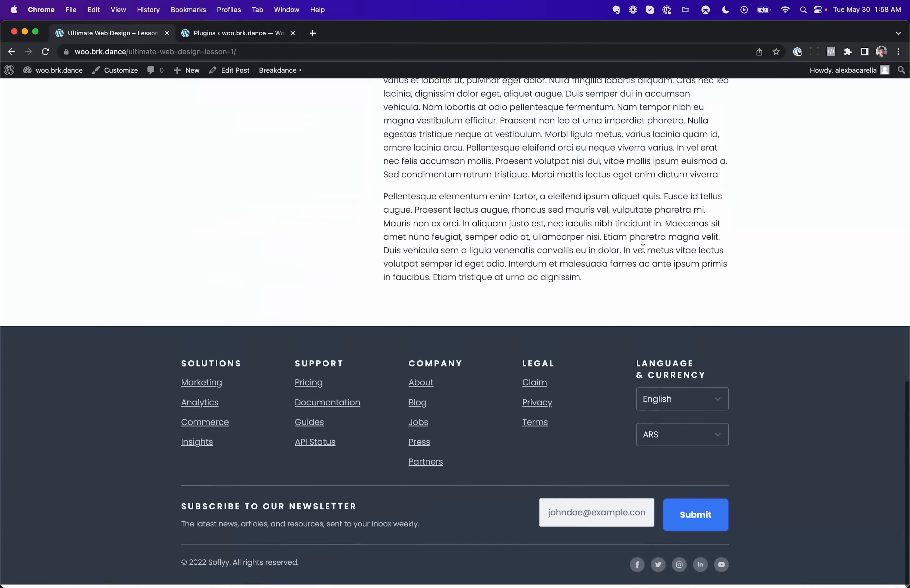
scroll(642, 249, "up", 15)
Step: Open the WooCommerce orders list and move the most recent test order to the trash
left_click(54, 69)
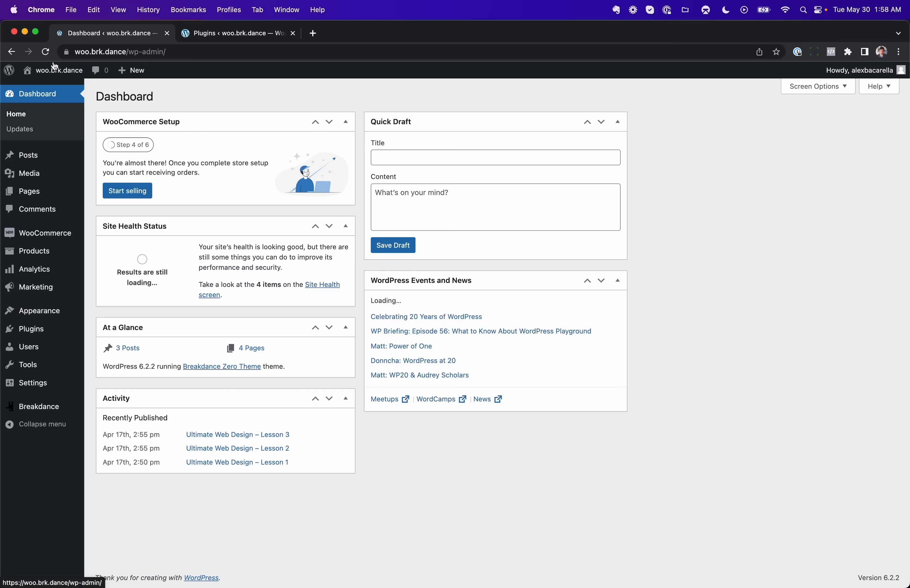
mouse_move(54, 234)
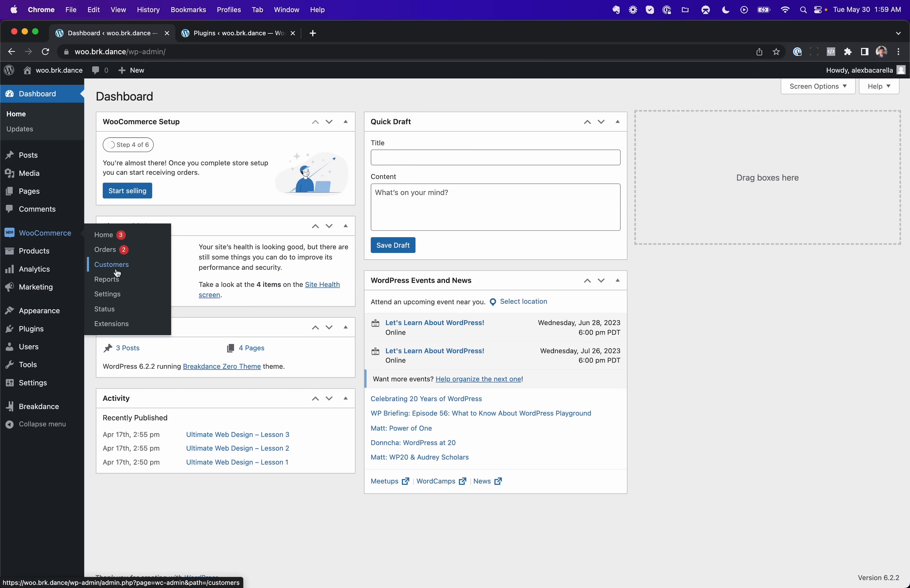
left_click(115, 250)
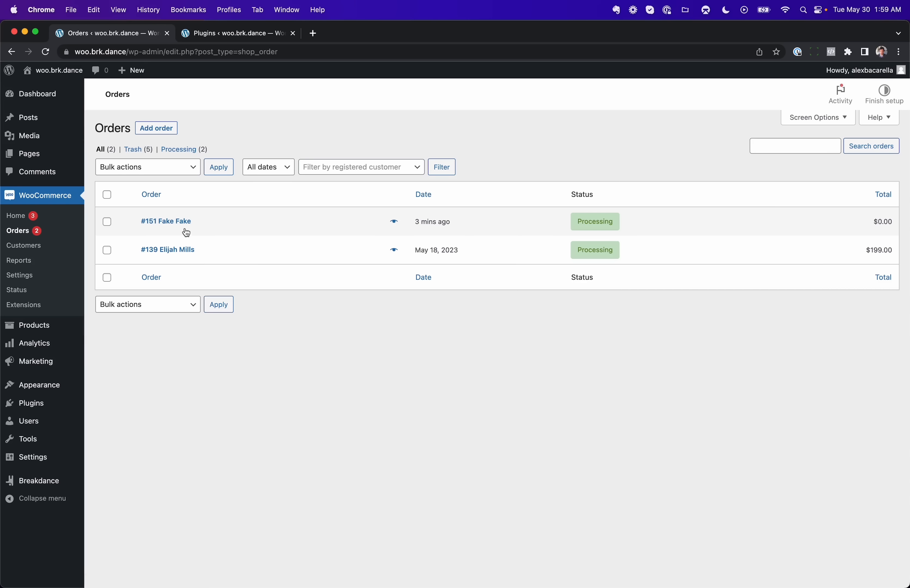
left_click(150, 166)
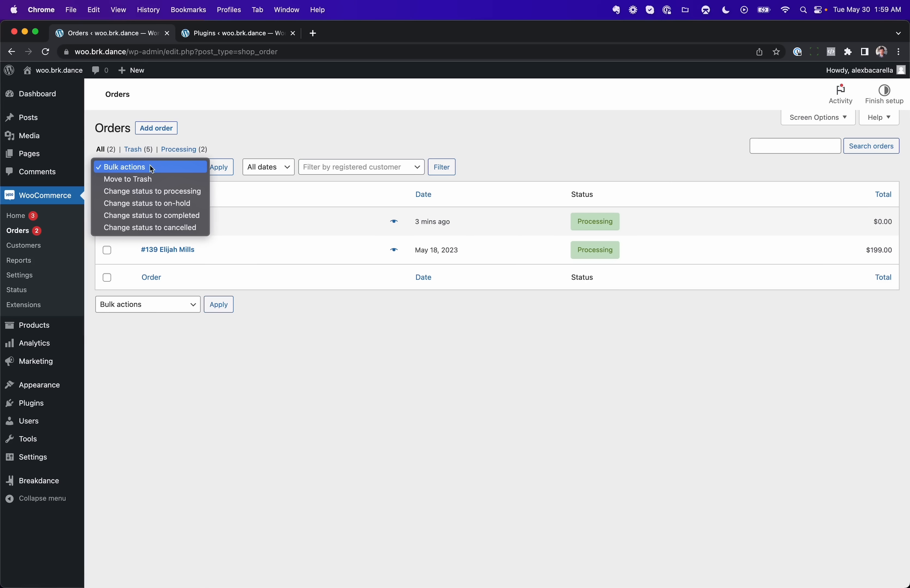
left_click(150, 179)
left_click(221, 168)
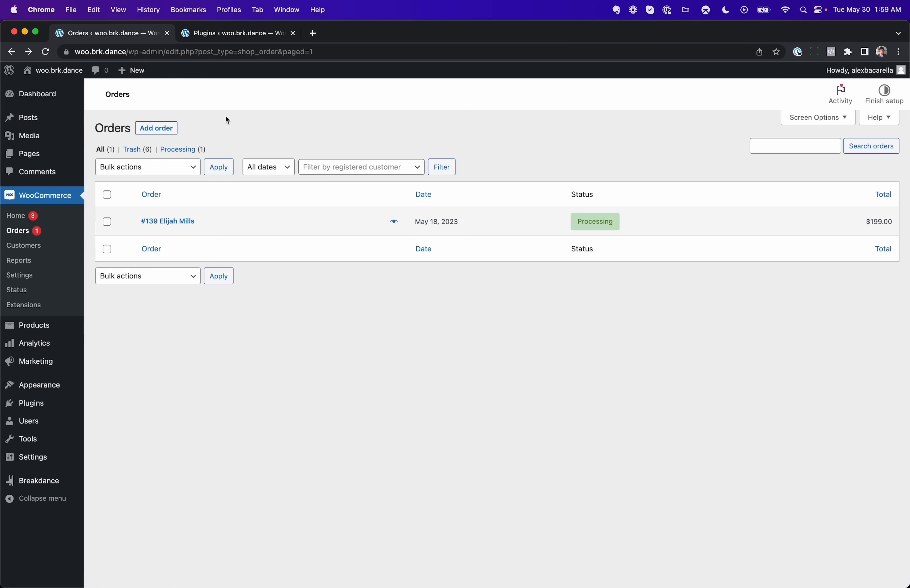
Step: Open the copied page address in the browser
left_click(210, 57)
type("https://woo.brk.dance/ultimate-web-design-lesson-1/")
key("Return")
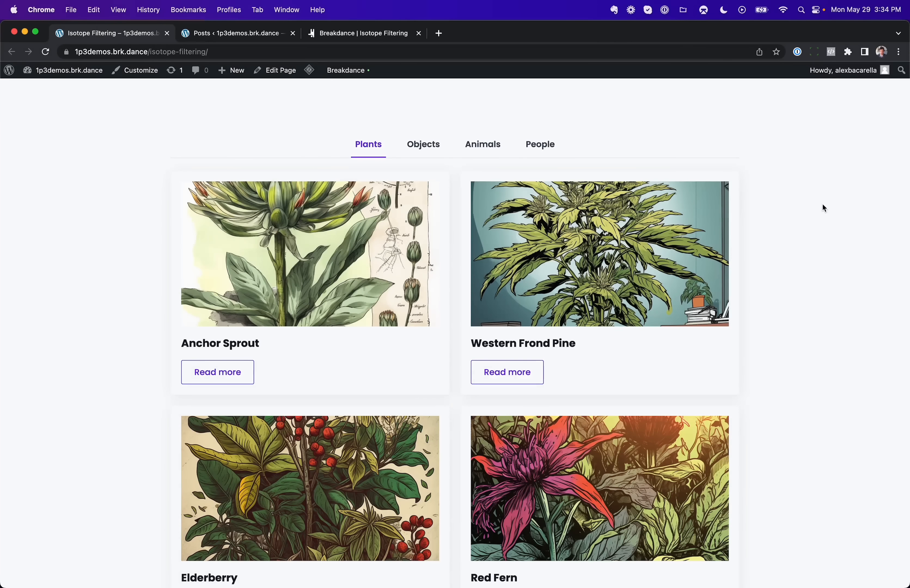
Step: Switch between the Plants, Objects, Animals and People filter tabs on the isotope filtering page
left_click(423, 145)
left_click(482, 147)
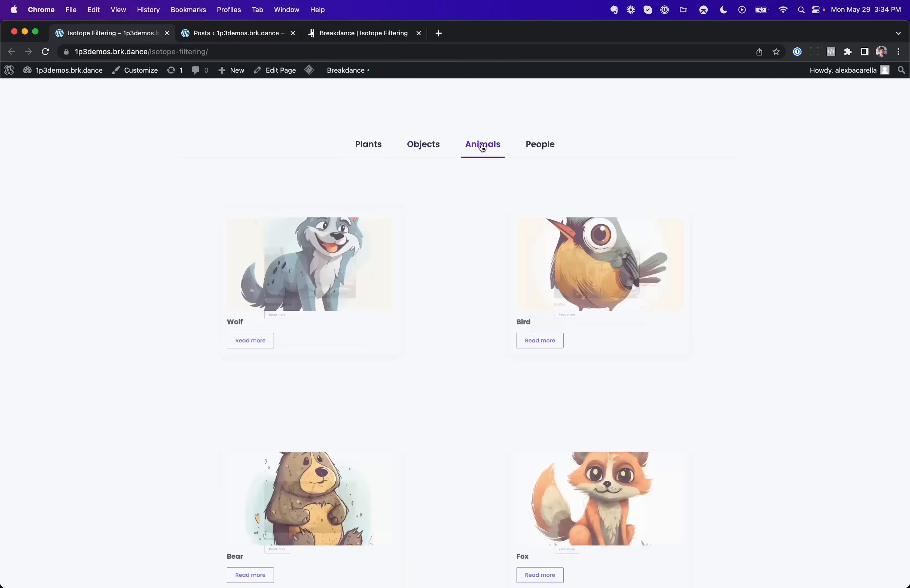
left_click(536, 146)
left_click(482, 145)
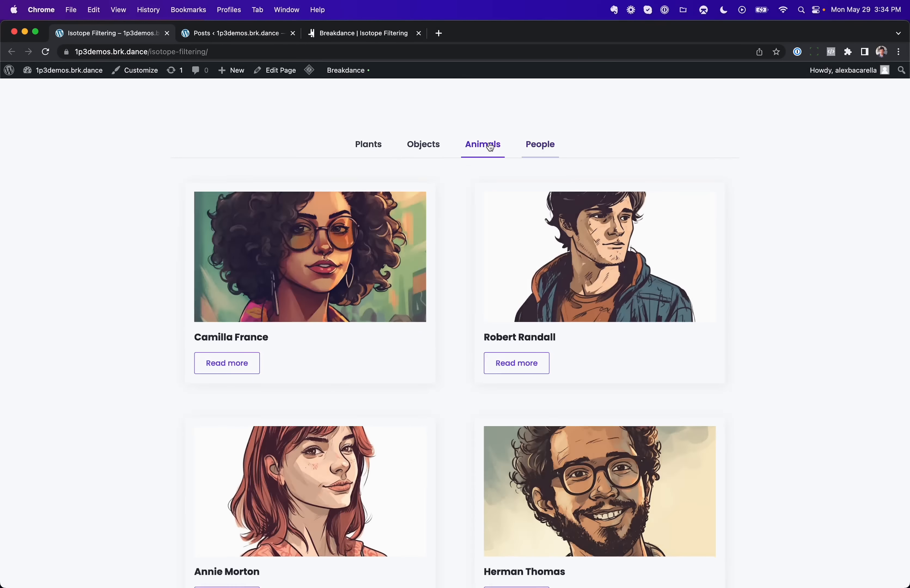
left_click(425, 146)
left_click(373, 148)
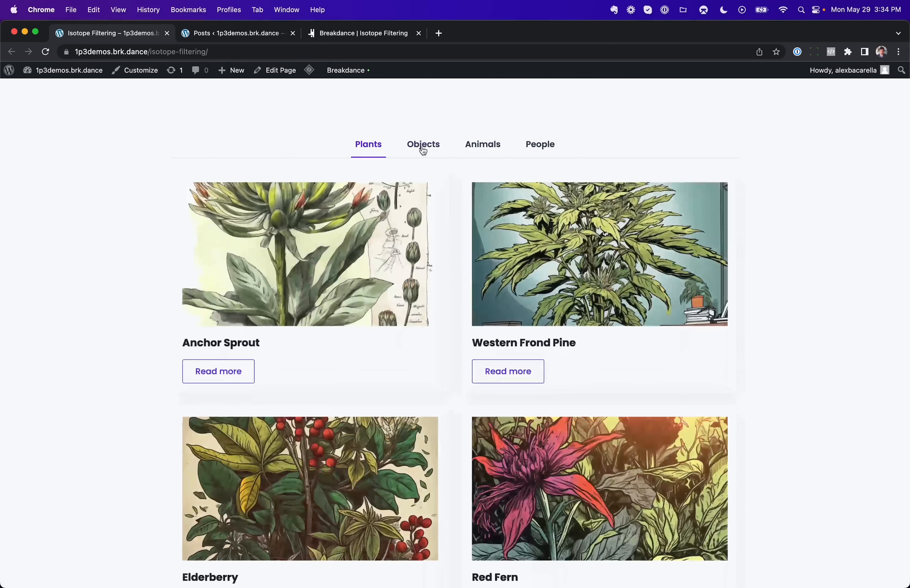
left_click(421, 146)
left_click(482, 146)
left_click(541, 152)
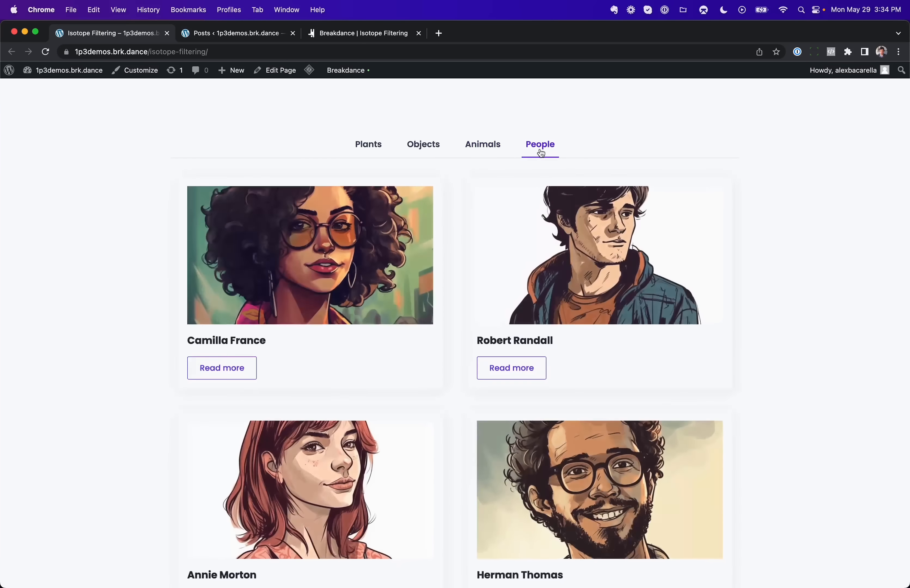
left_click(493, 147)
left_click(419, 147)
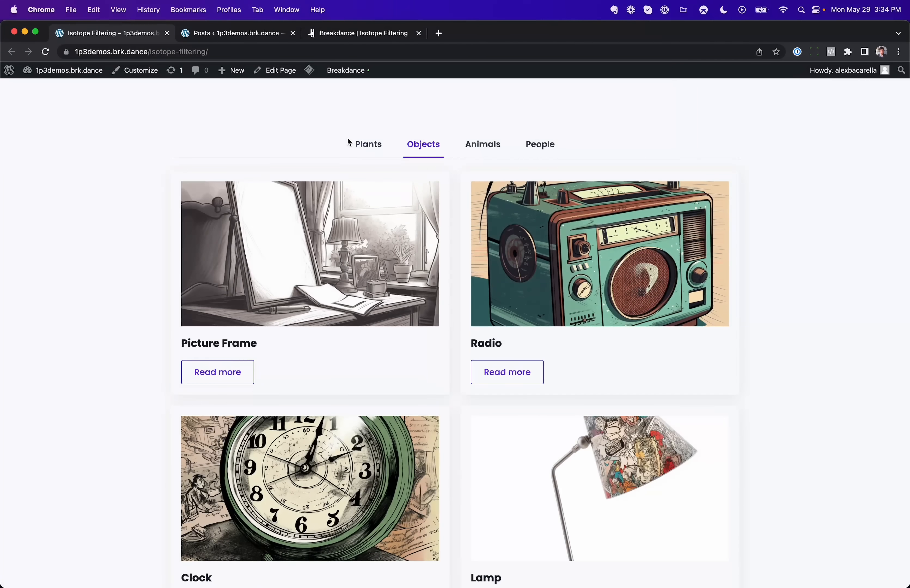
left_click(363, 146)
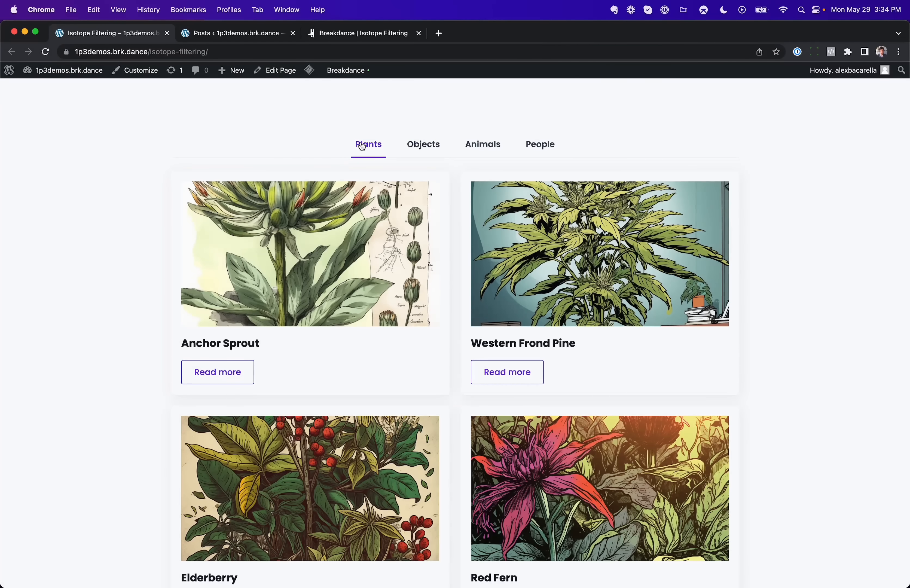
Step: Switch to the posts list and scroll through the posts and their categories
left_click(235, 33)
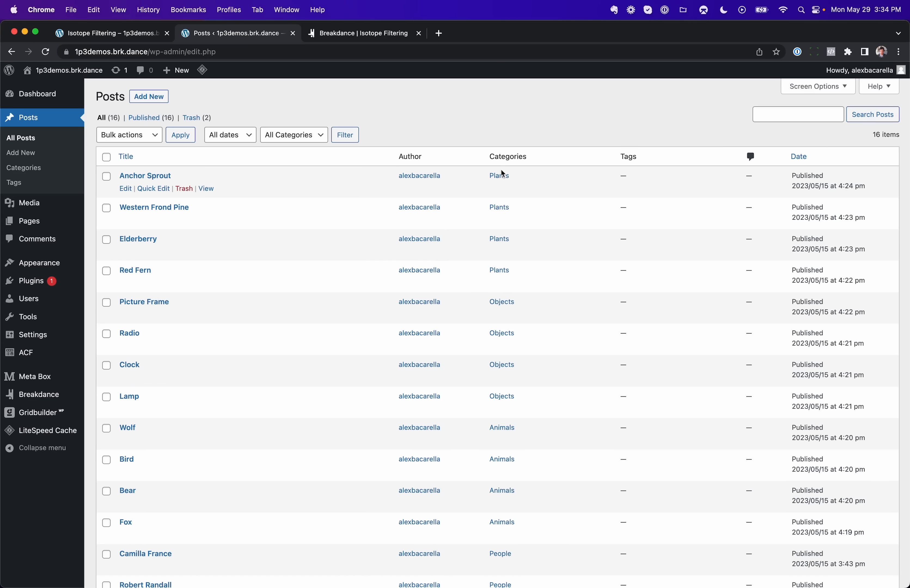
scroll(508, 382, "down", 5)
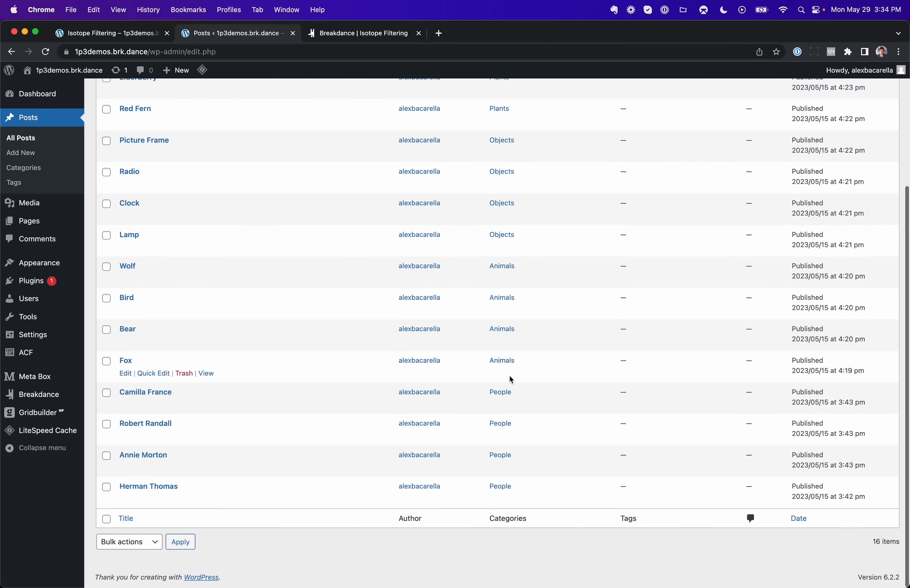
scroll(512, 352, "up", 5)
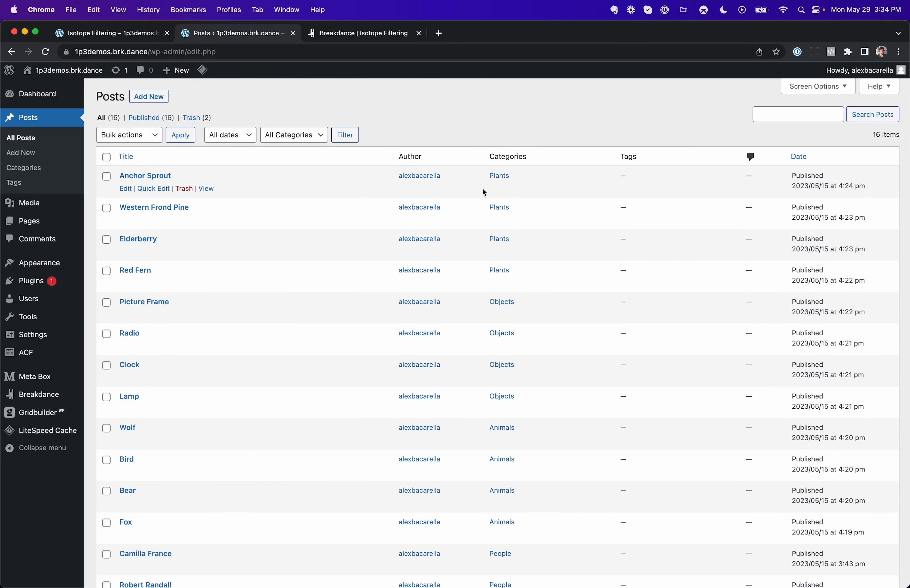
Step: Return to the builder and enable the filter bar on the Post List element
left_click(392, 39)
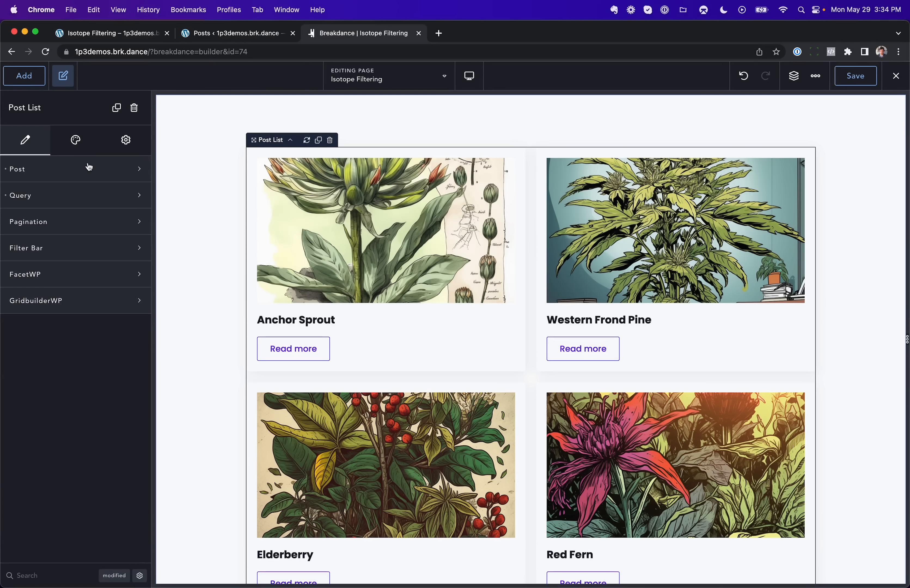
left_click(27, 246)
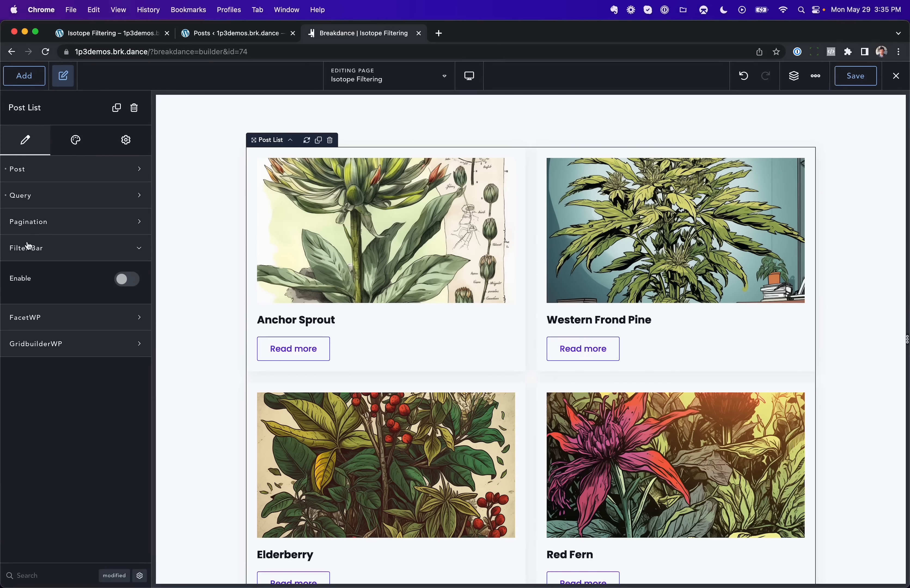
left_click(126, 276)
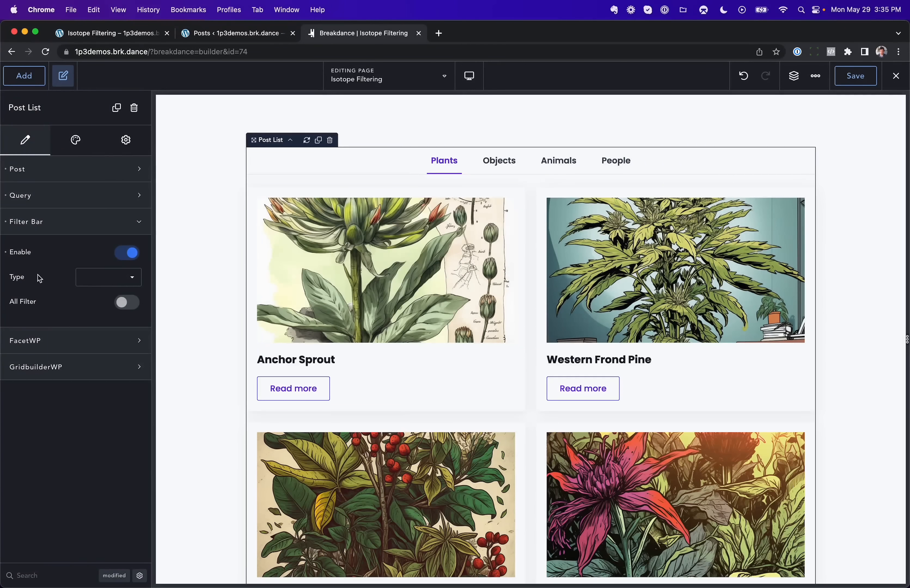
Step: Set the filter bar type to Categories and enable an All filter labelled 'All Posts'
left_click(91, 285)
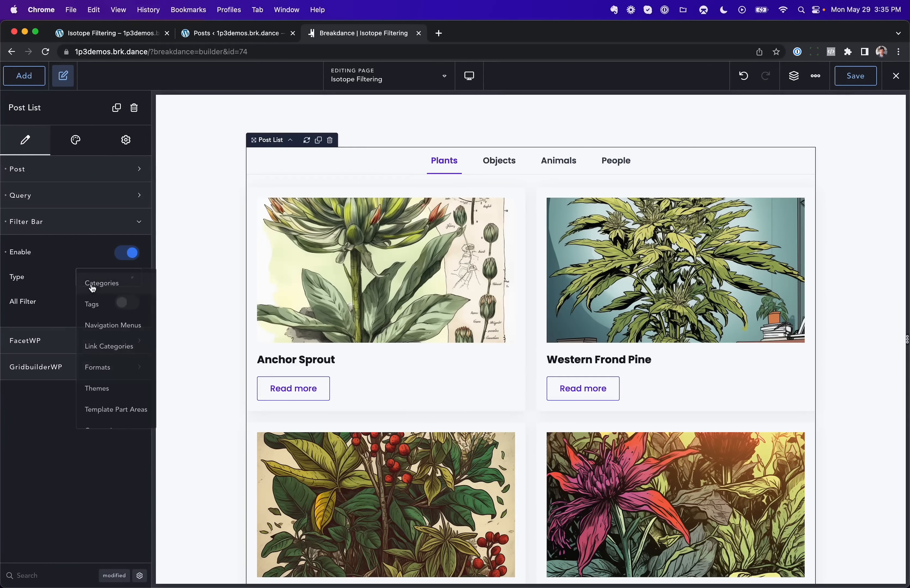
scroll(113, 398, "down", 1)
scroll(114, 398, "up", 1)
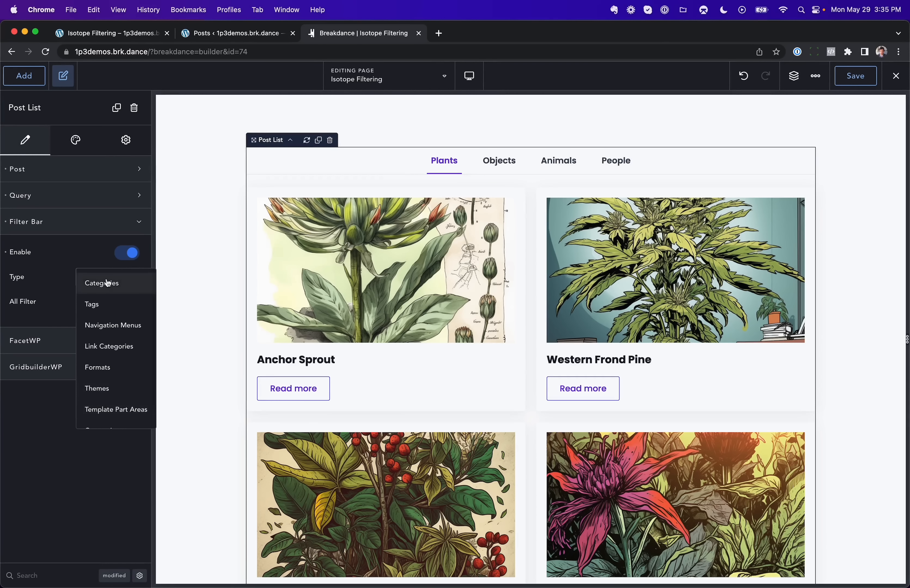
left_click(86, 284)
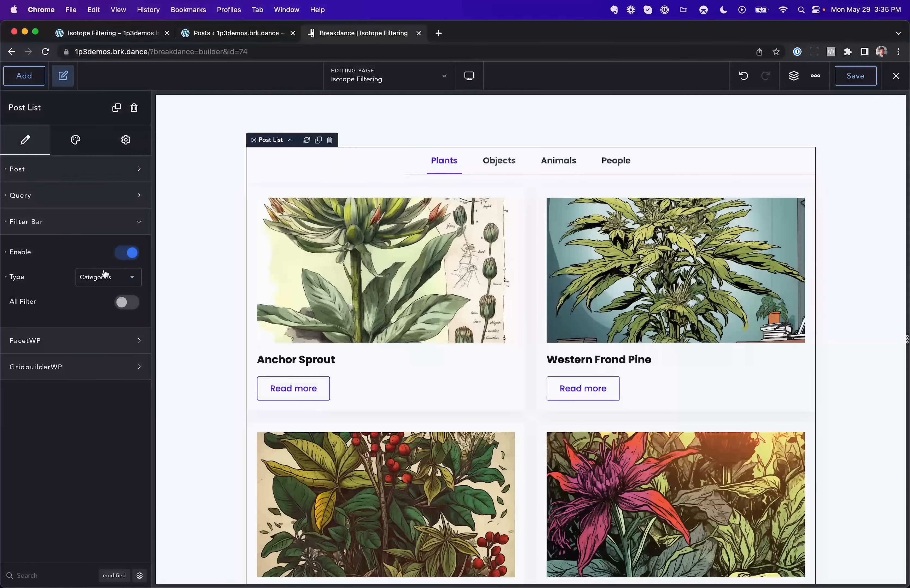
left_click(127, 302)
type("All Posts")
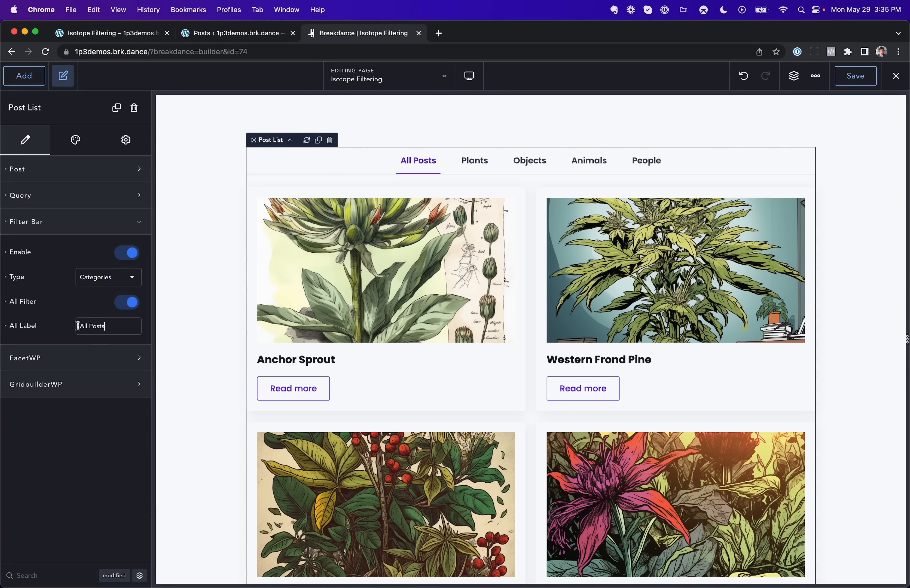
Step: Try the category filter tabs in the builder preview
left_click(533, 162)
left_click(590, 163)
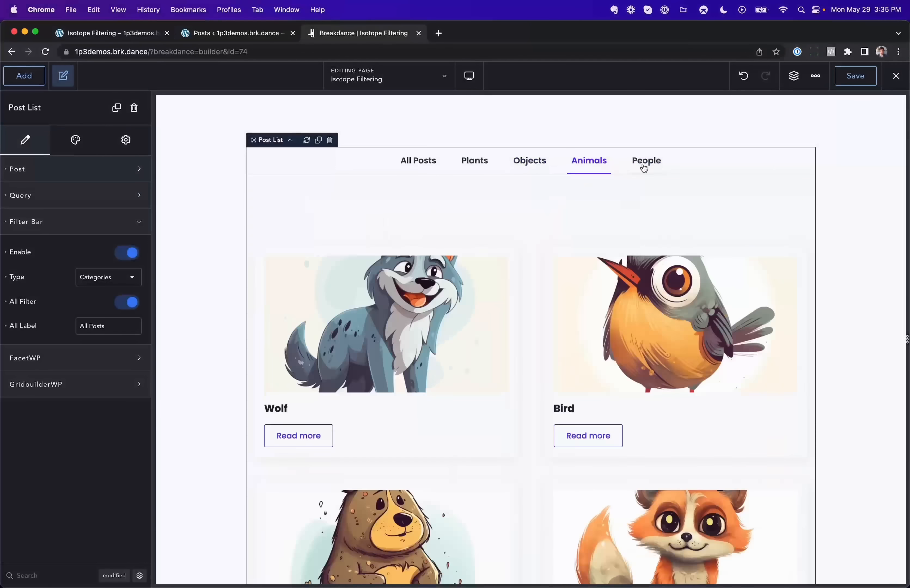
left_click(646, 163)
left_click(591, 162)
left_click(524, 162)
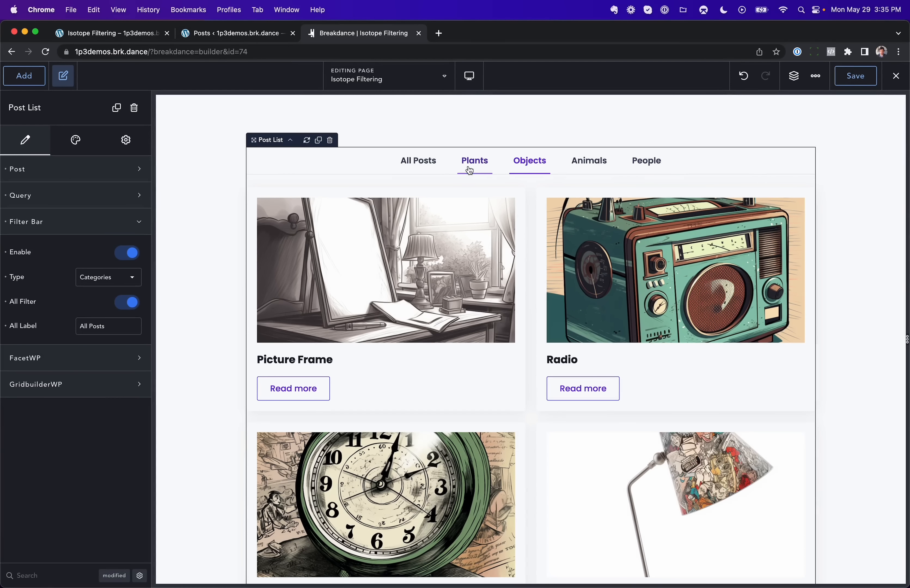
Step: Set the Post List filter bar style to Bar
left_click(72, 142)
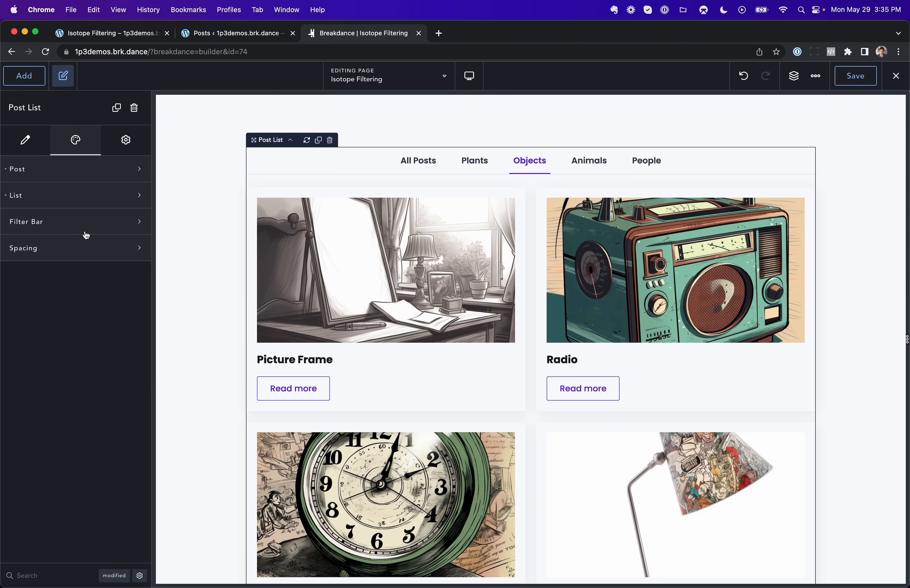
left_click(69, 231)
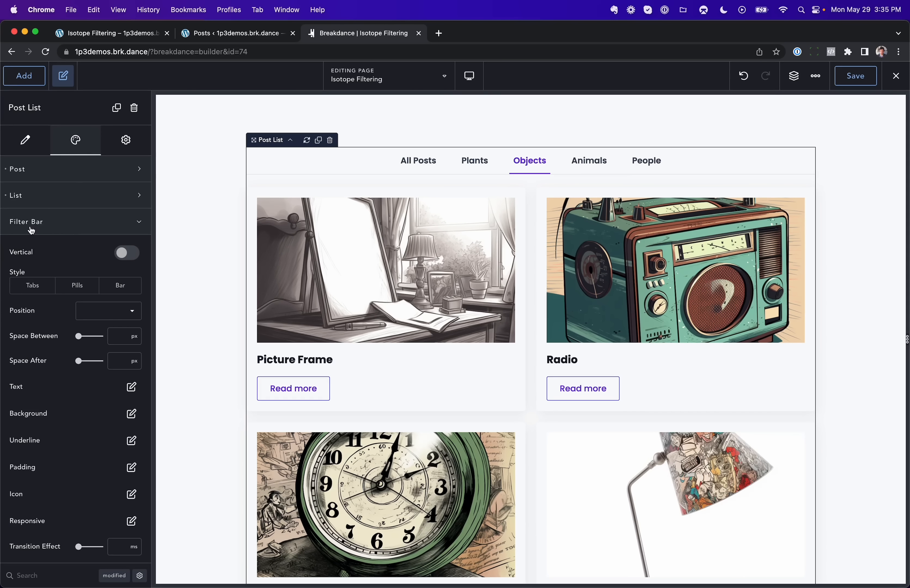
left_click(130, 287)
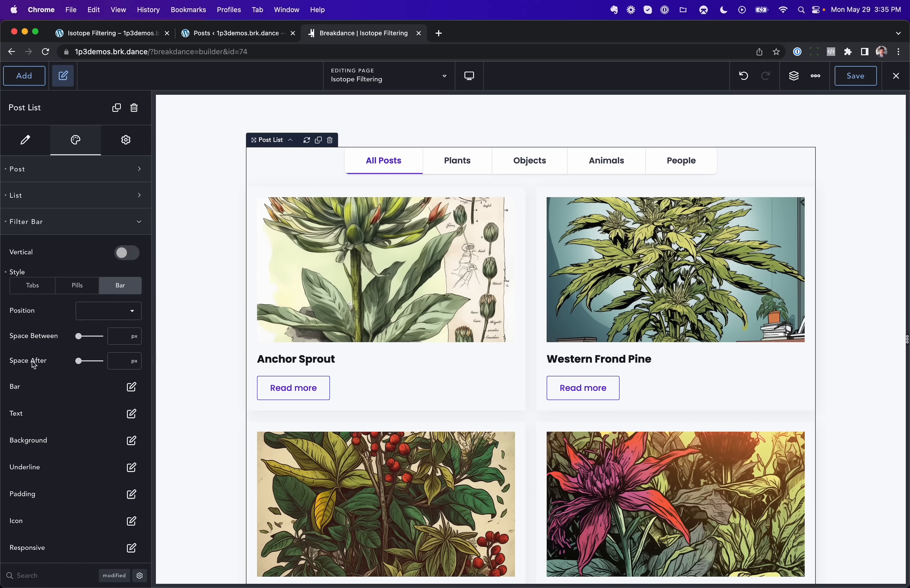
Step: Switch between the Bar-style filter tabs in the preview
left_click(550, 162)
left_click(630, 166)
left_click(686, 165)
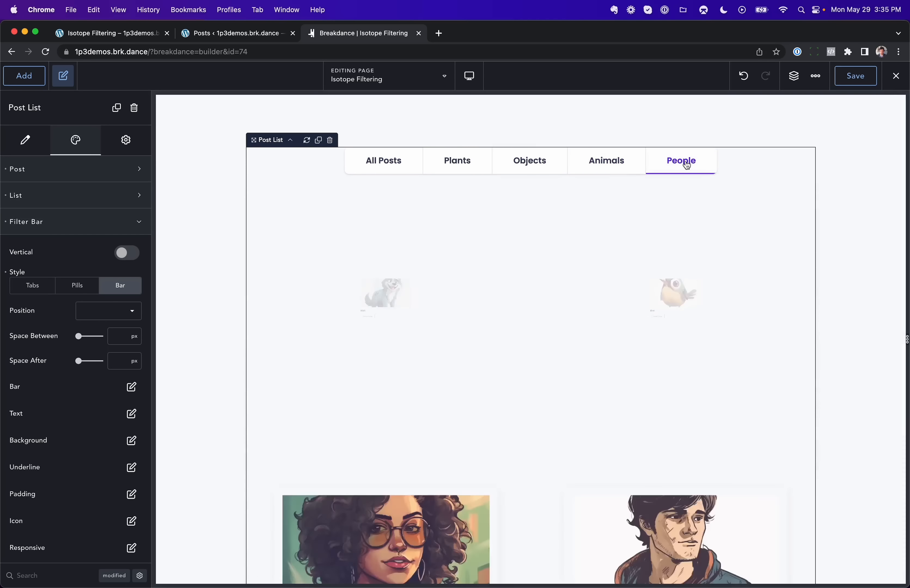
left_click(618, 157)
left_click(550, 162)
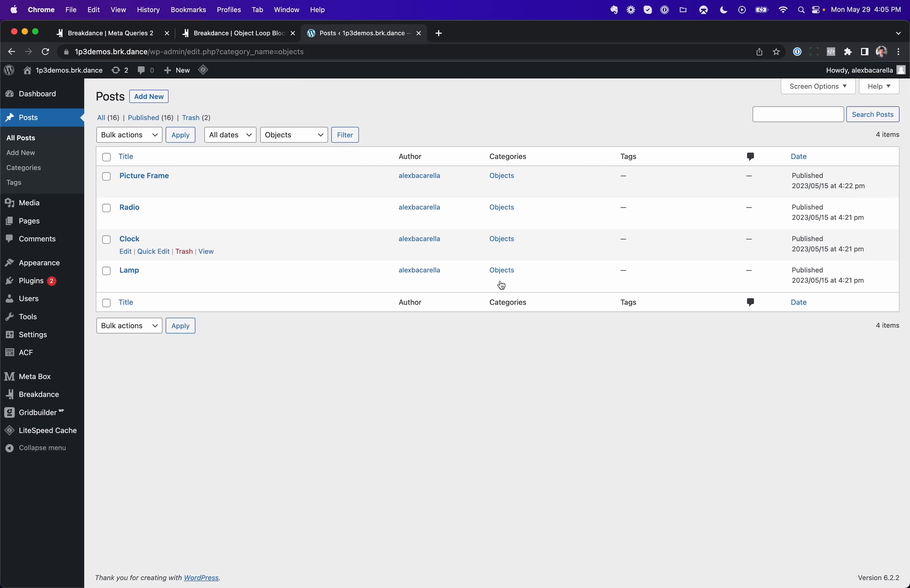
Step: Open the Picture Frame post and scroll to its custom field values
left_click(130, 175)
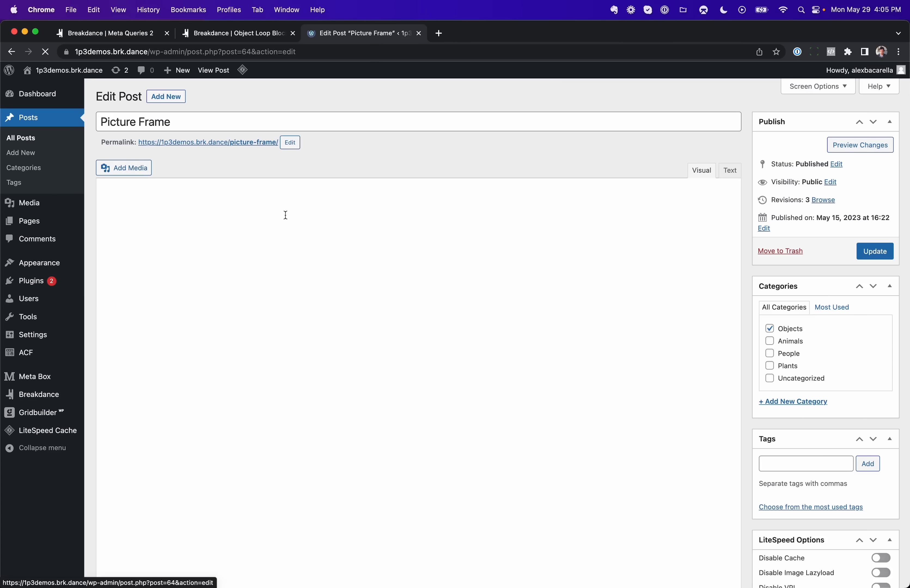
scroll(296, 222, "down", 3)
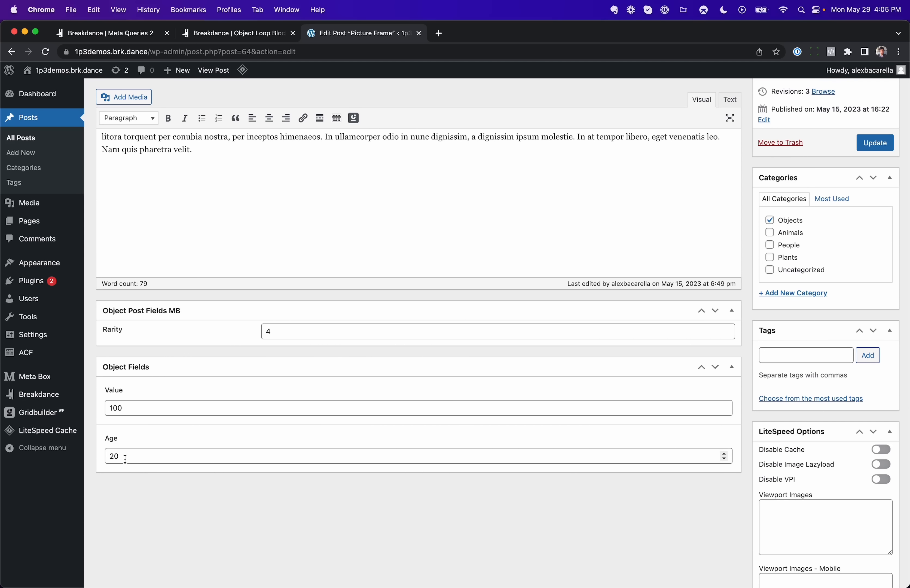
Step: Inspect the Object Loop Block global block in its builder tab
left_click(229, 33)
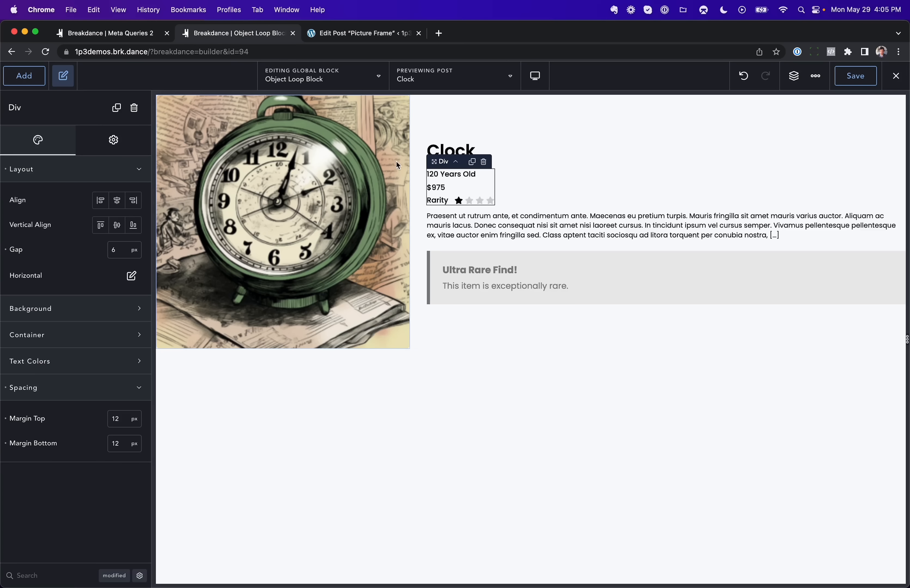
left_click(469, 123)
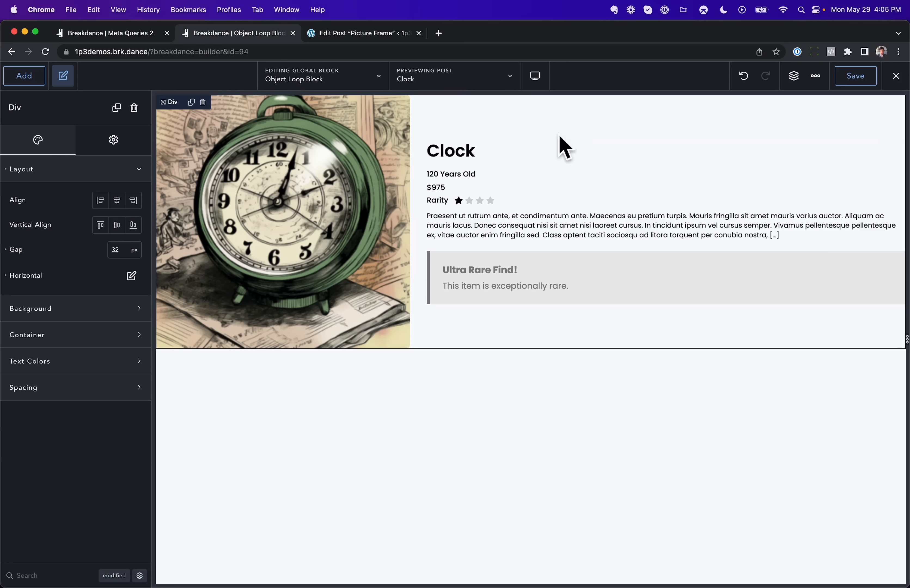
Step: Add a Post Loop Builder element to the Meta Queries 2 page
left_click(143, 37)
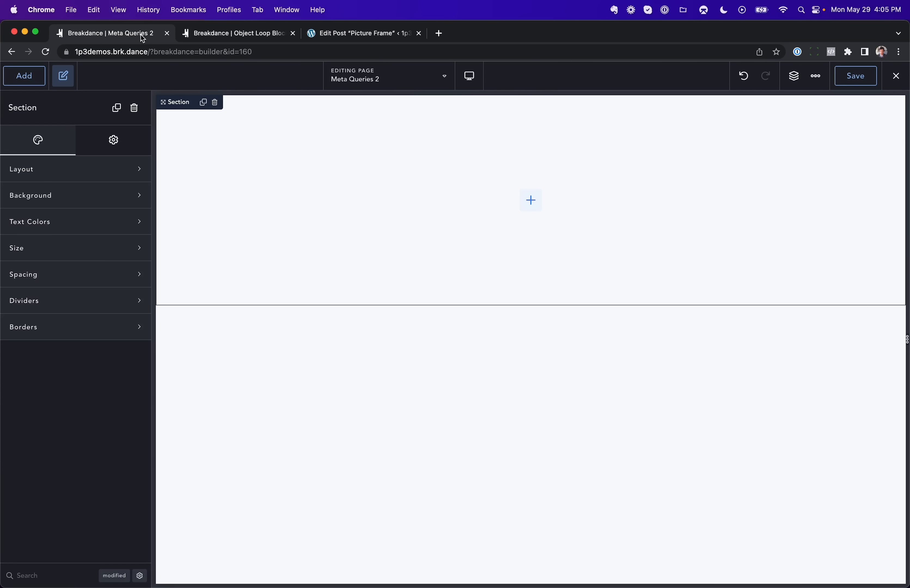
left_click(31, 80)
type("post lo")
key("Return")
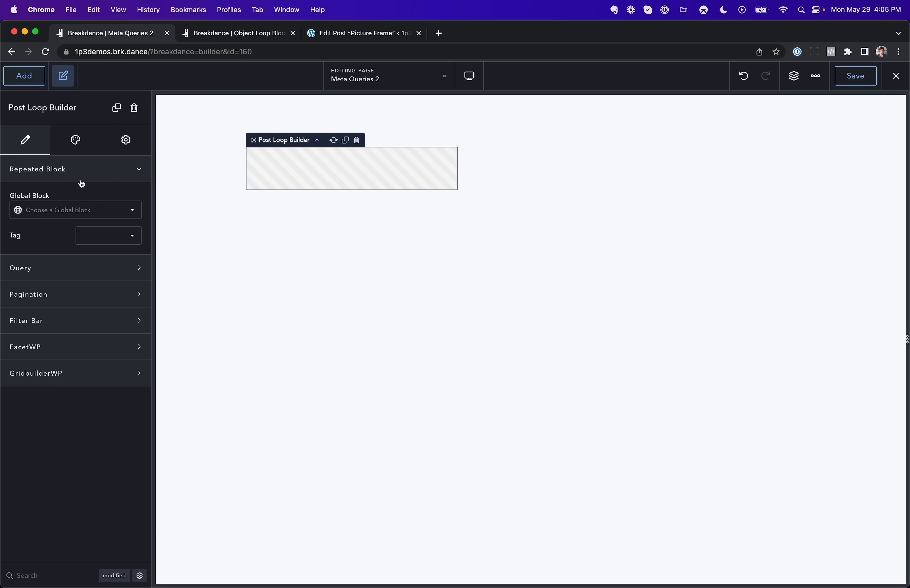
Step: Set the loop's global block to Object Loop Block and open a custom query for editing
left_click(75, 209)
left_click(77, 225)
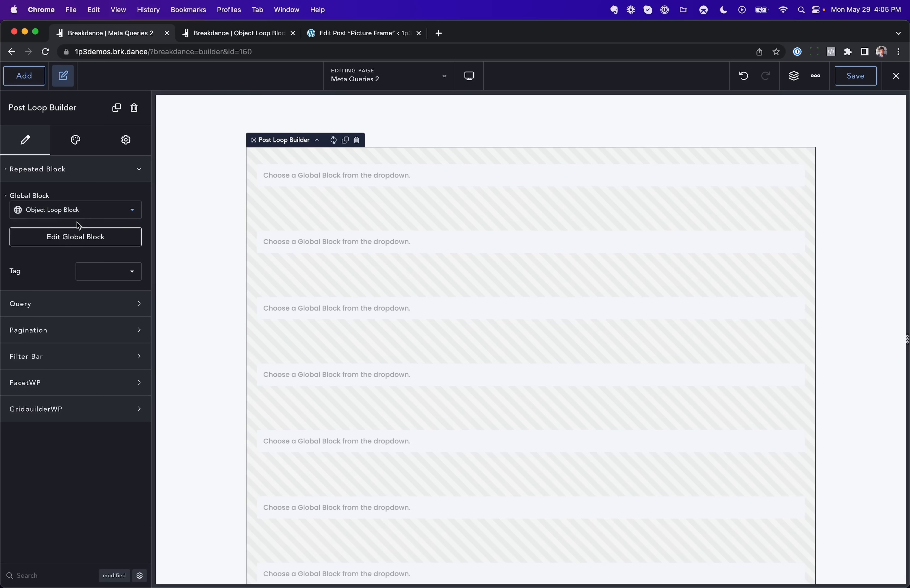
left_click(61, 303)
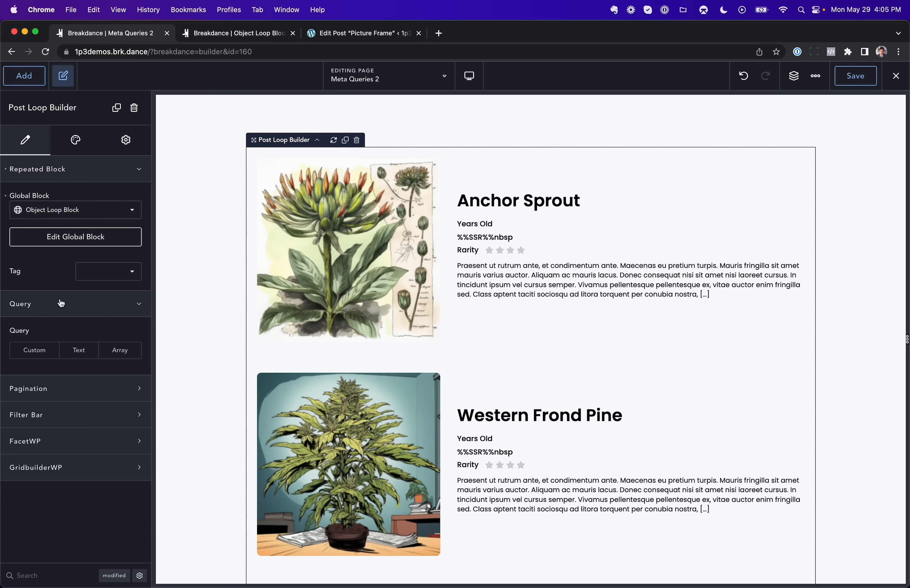
left_click(32, 350)
left_click(72, 375)
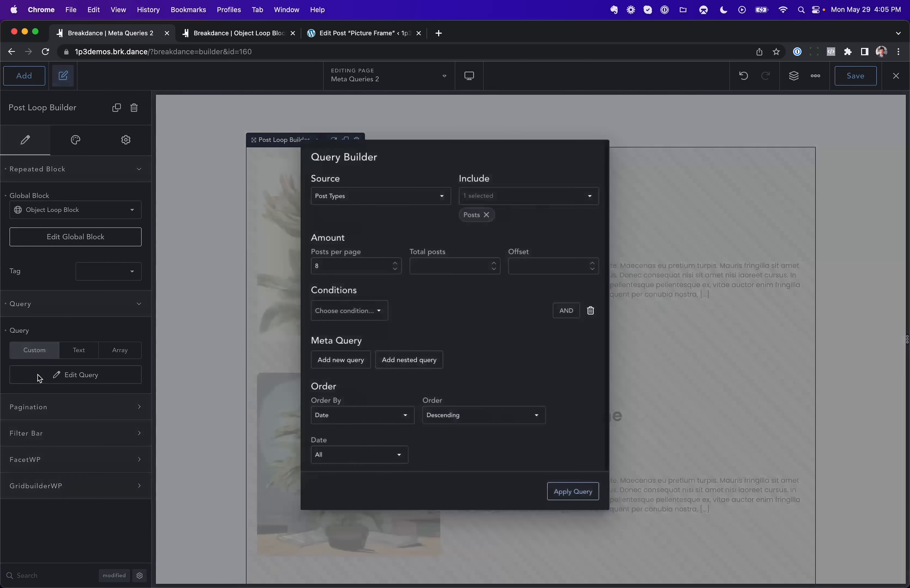
Step: Add a Has Taxonomy condition restricting the query to the Objects category and apply the query
left_click(338, 309)
left_click(344, 357)
left_click(502, 310)
type("o")
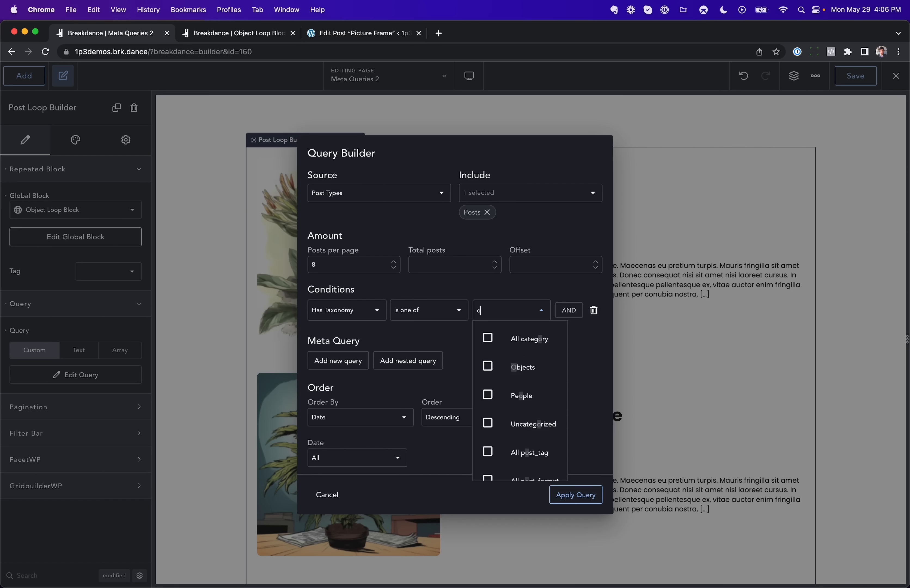
type("b")
left_click(490, 345)
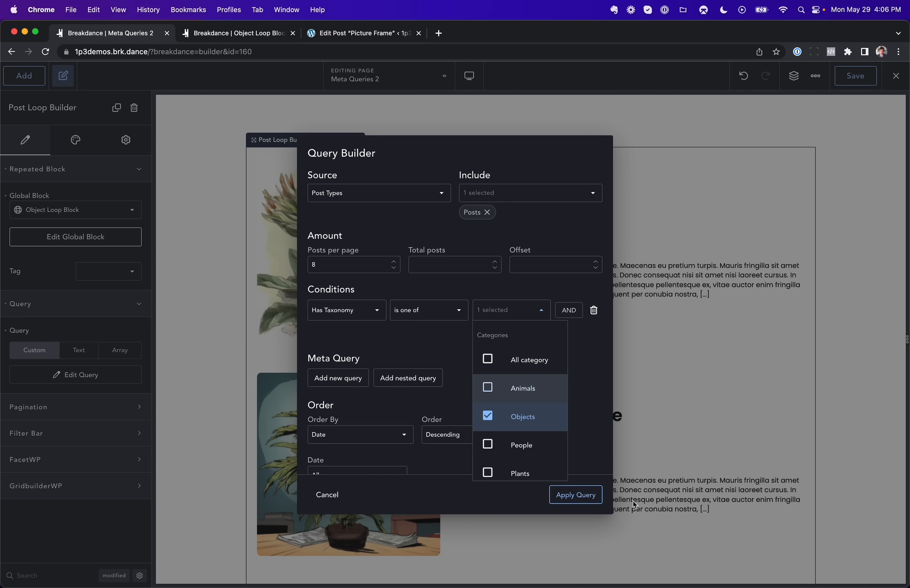
left_click(590, 501)
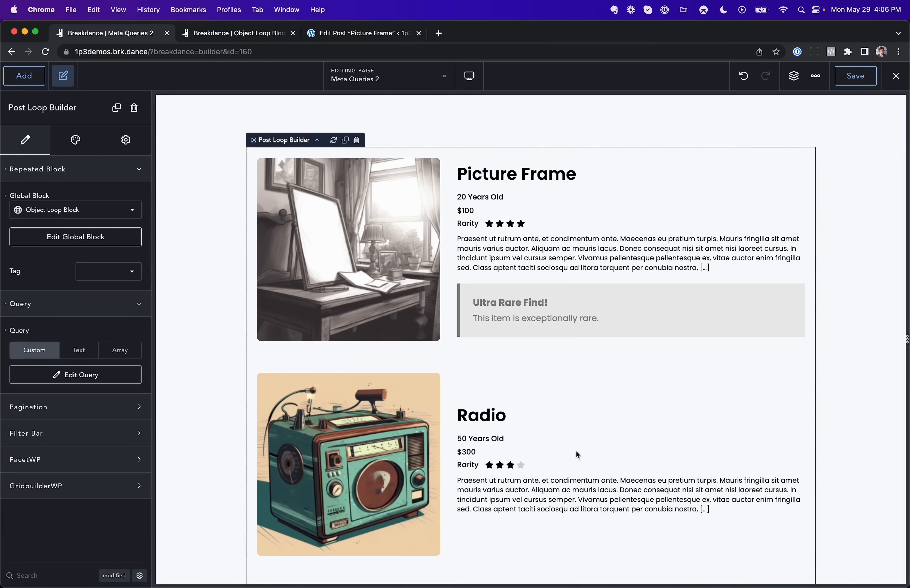
Step: Review the filtered loop items against the Picture Frame post's custom field values
scroll(465, 325, "down", 10)
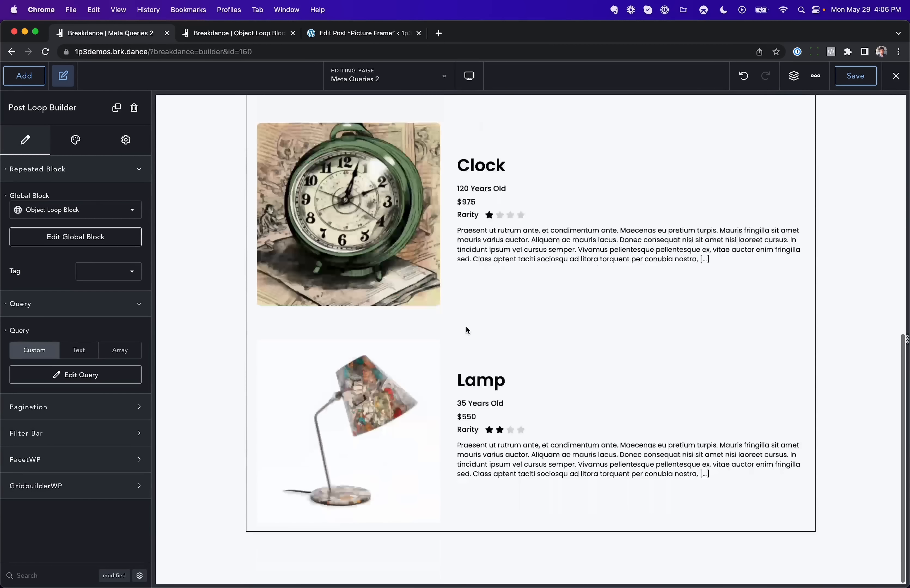
scroll(465, 325, "up", 10)
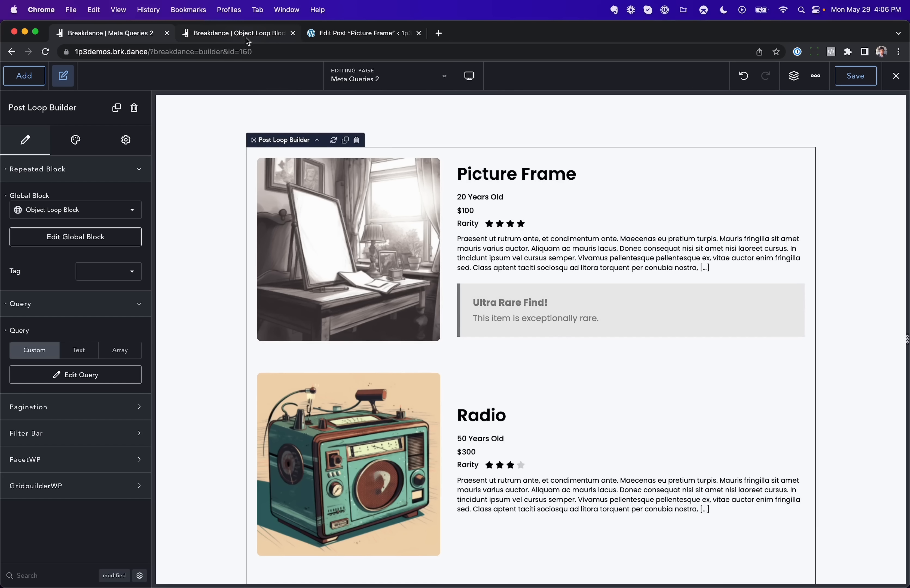
left_click(326, 31)
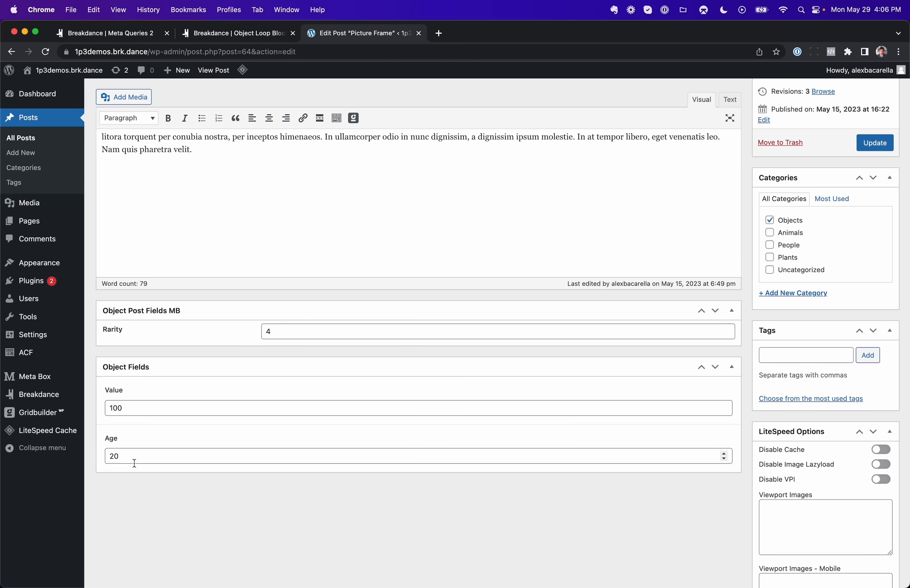
left_click(121, 37)
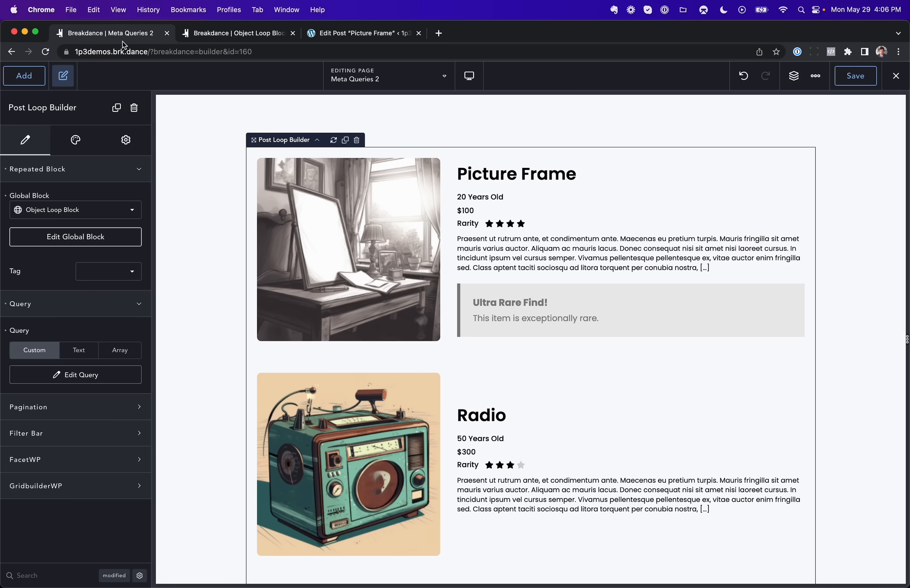
scroll(472, 216, "down", 10)
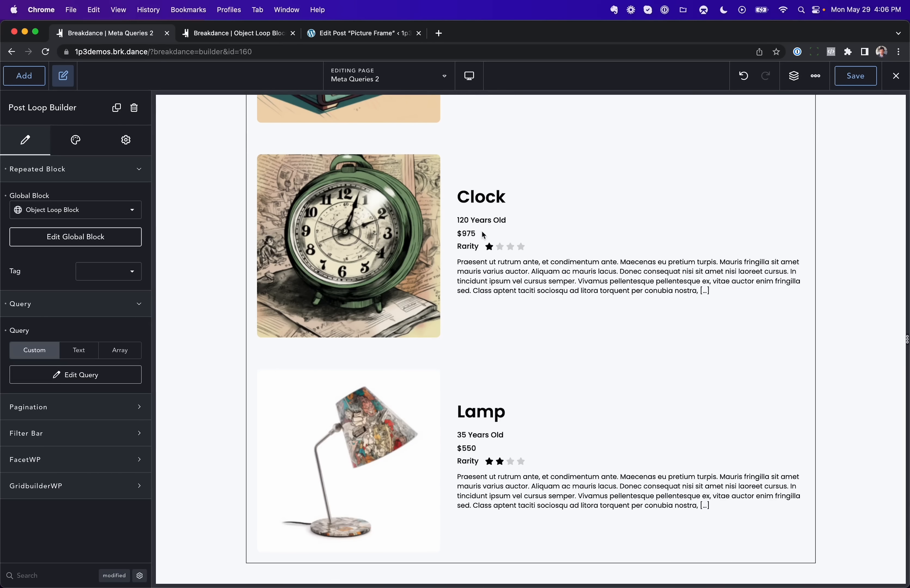
Step: Add a meta query where value is greater than 400, compared as NUMERIC, and apply the query
left_click(86, 378)
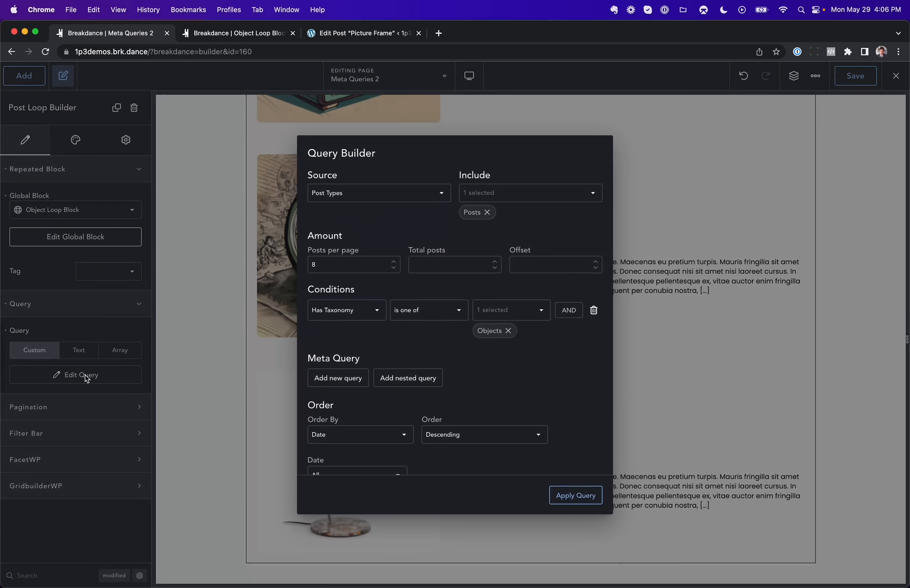
scroll(371, 357, "down", 3)
left_click(335, 320)
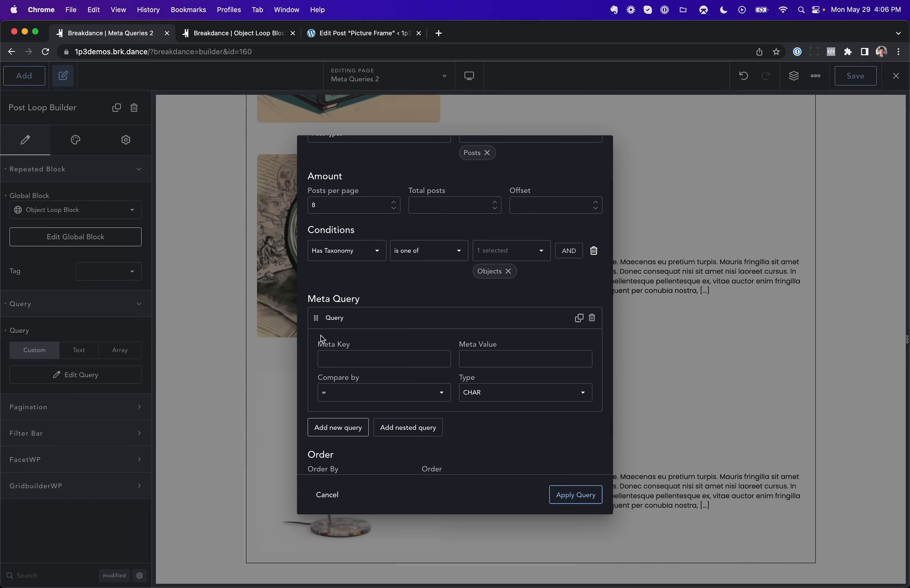
left_click(333, 358)
left_click(484, 388)
left_click(489, 400)
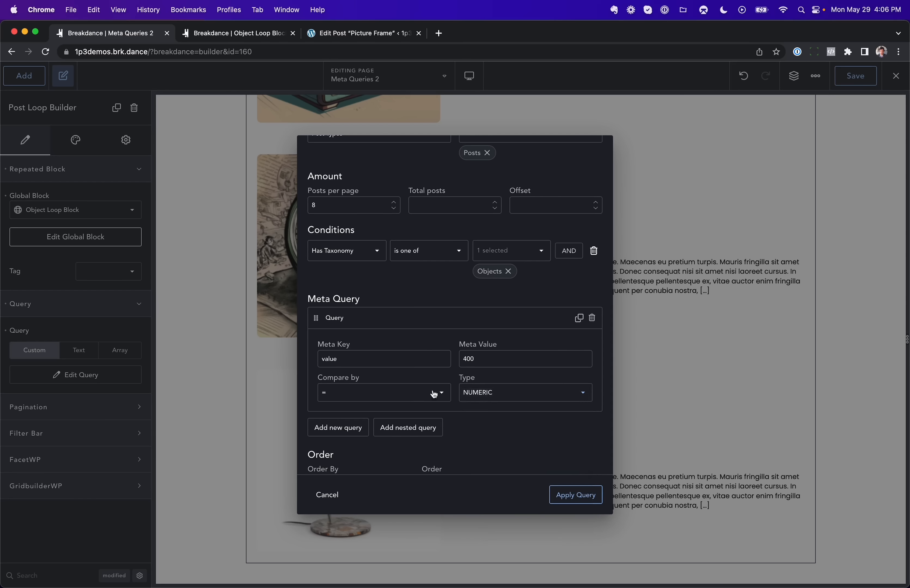
left_click(336, 393)
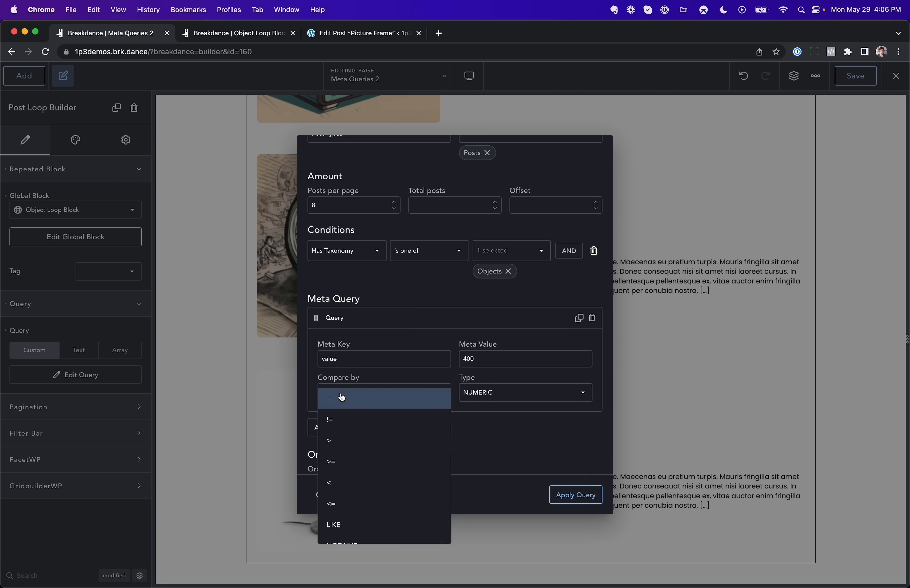
left_click(341, 442)
left_click(569, 493)
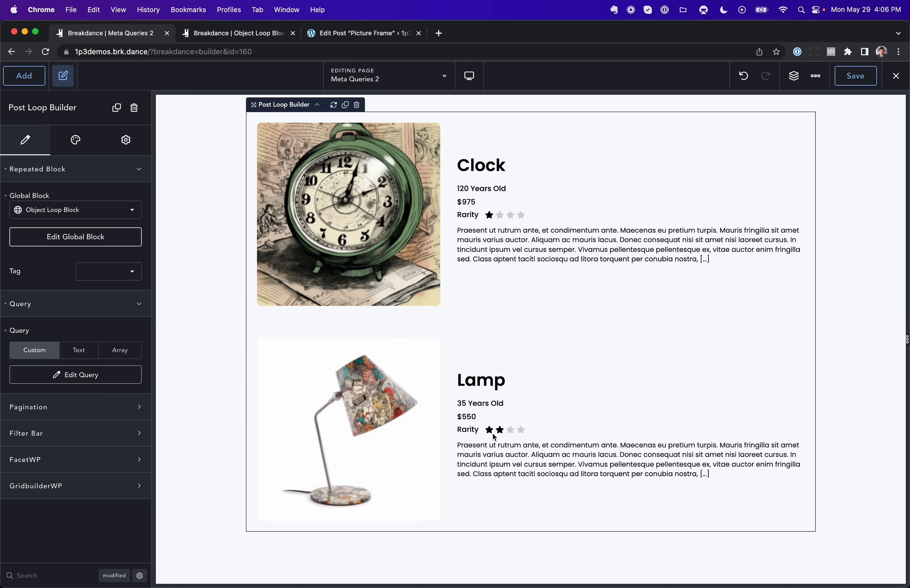
Step: Change the meta query to rarity greater than or equal to 3 and apply the query
left_click(96, 376)
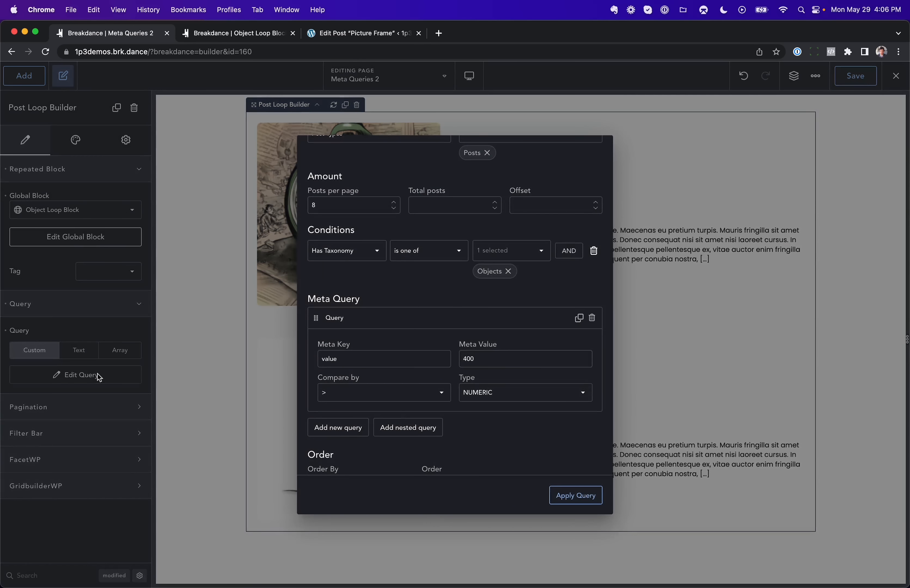
double_click(354, 361)
type("rarity")
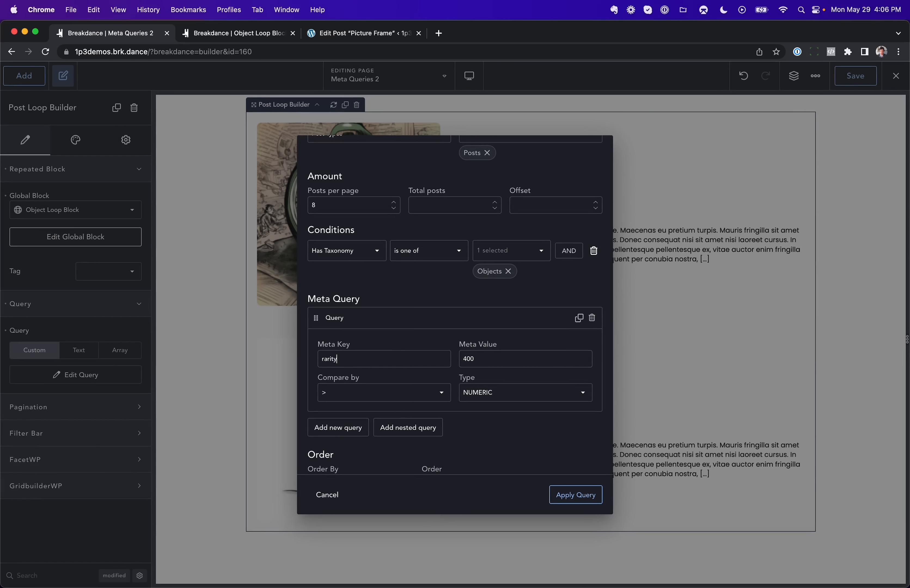
double_click(469, 359)
type("3")
left_click(368, 387)
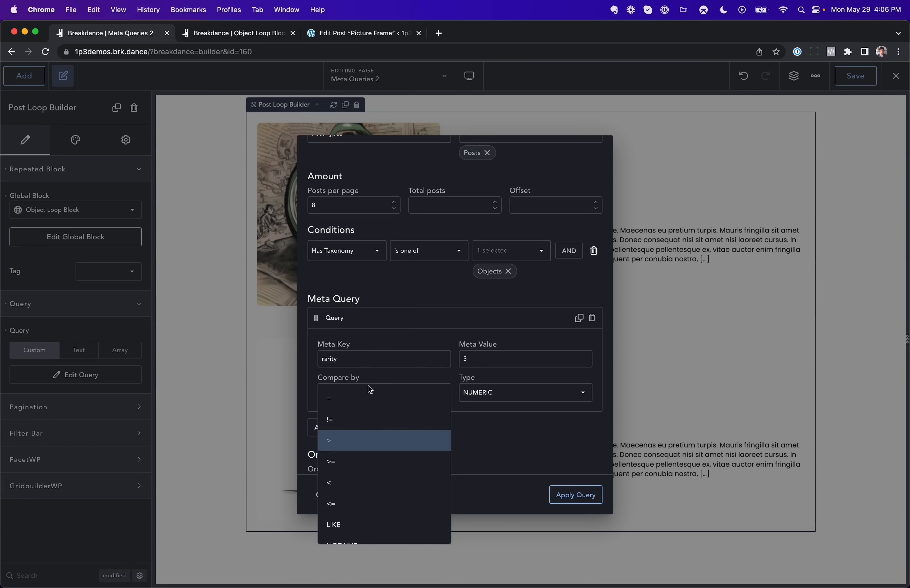
left_click(361, 462)
left_click(578, 497)
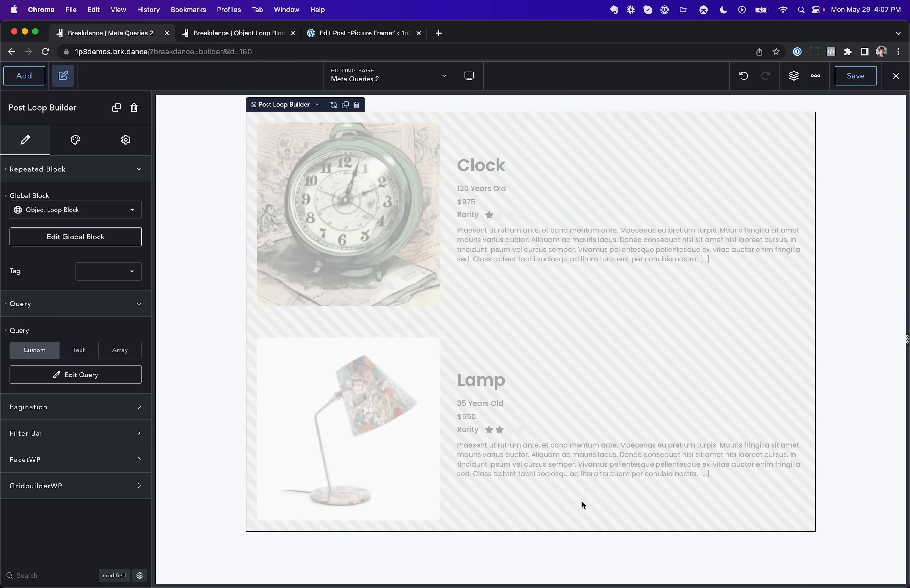
Step: Open the FacetWP website and then the GridbuilderWP demo page tab
scroll(584, 504, "up", 2)
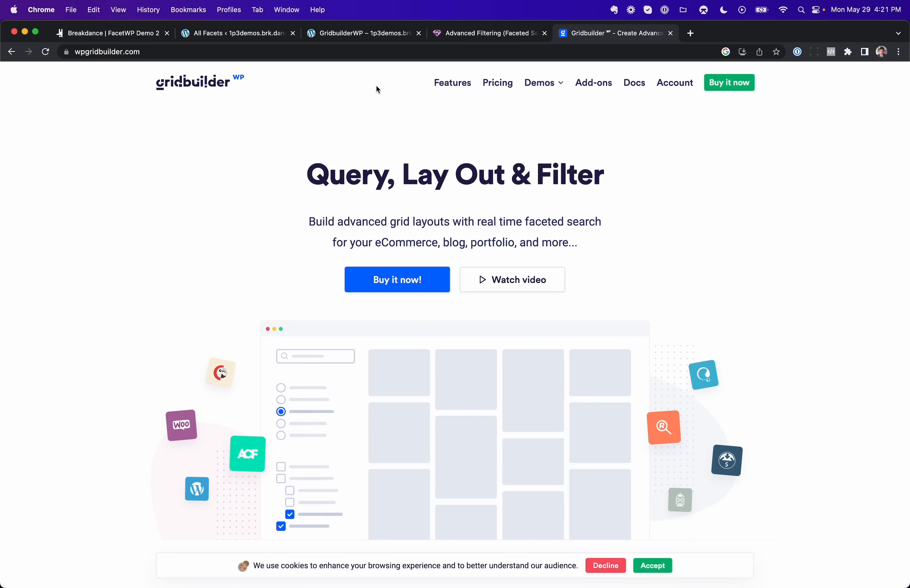
left_click(492, 35)
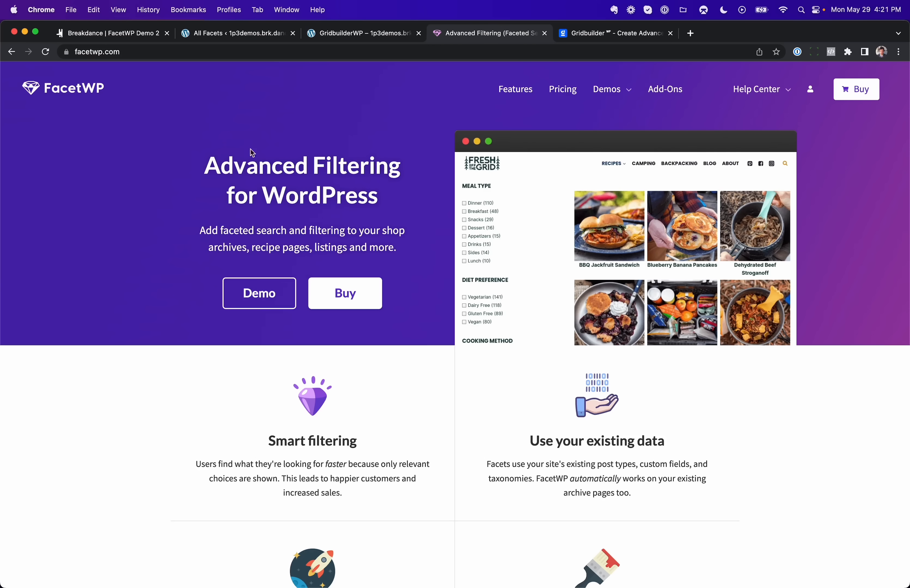
left_click(374, 36)
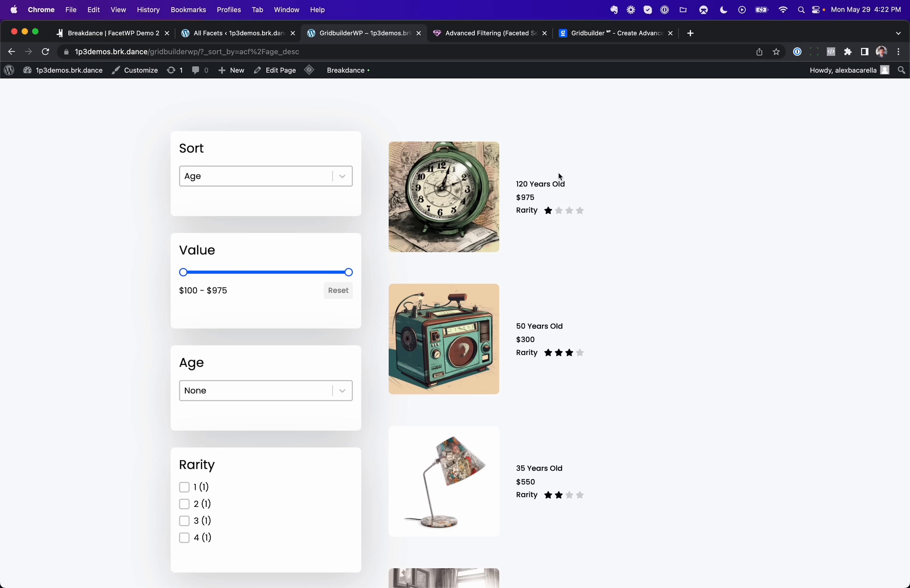
Step: Test the demo's filters by toggling Rarity 1 on and off, filtering Age to 20 and resetting Age to None
left_click(185, 487)
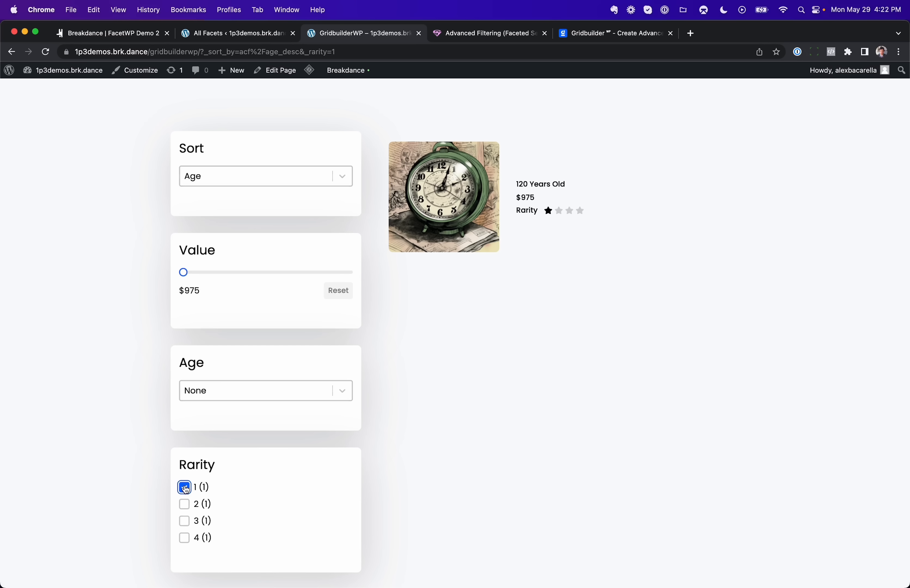
left_click(185, 487)
left_click(254, 398)
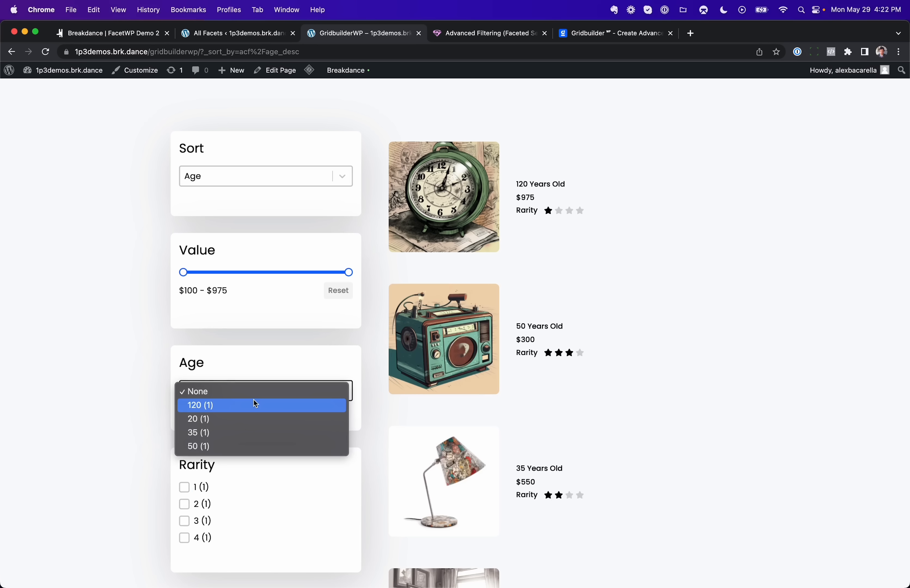
left_click(242, 419)
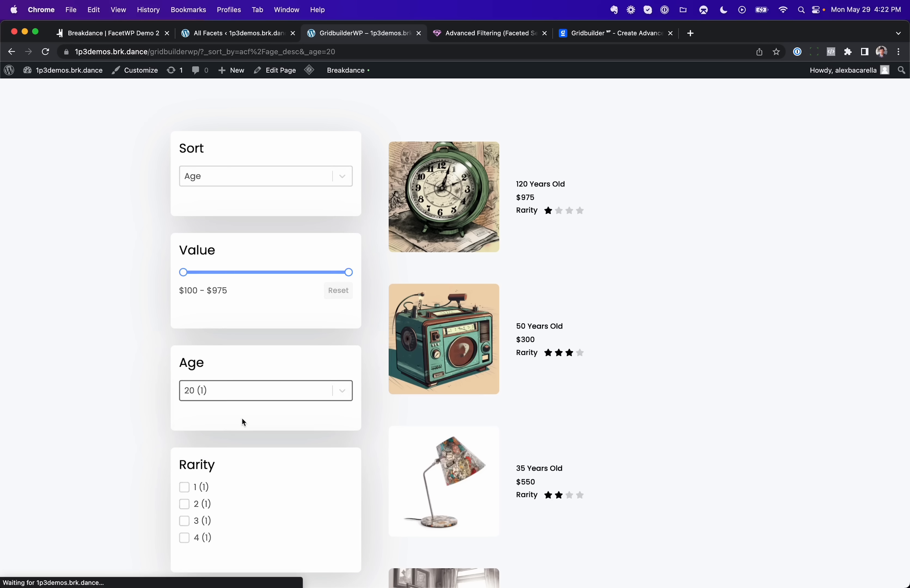
left_click(233, 396)
left_click(221, 367)
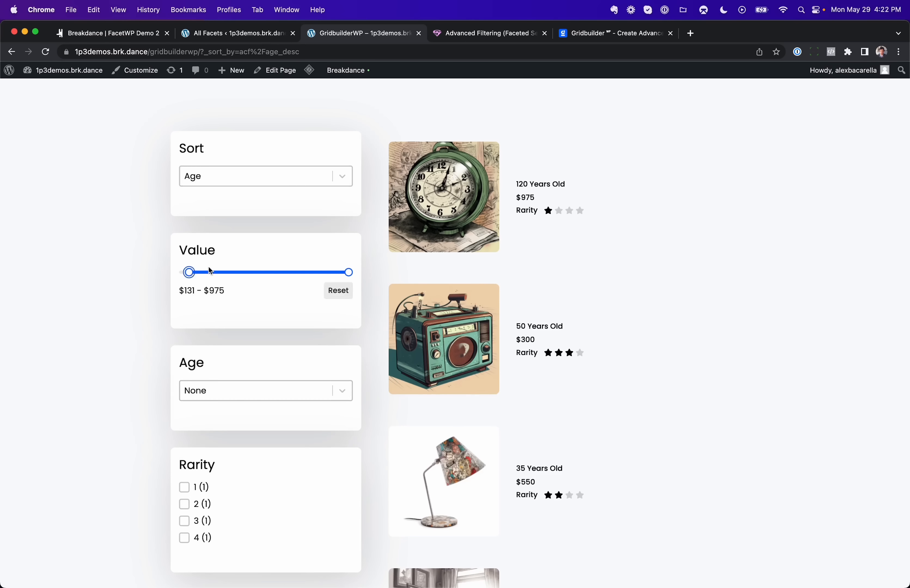
Step: Raise the Value filter's minimum to $558 and look over the list of Gridbuilder facets in the site admin
left_click_drag(189, 272, 270, 273)
left_click(275, 176)
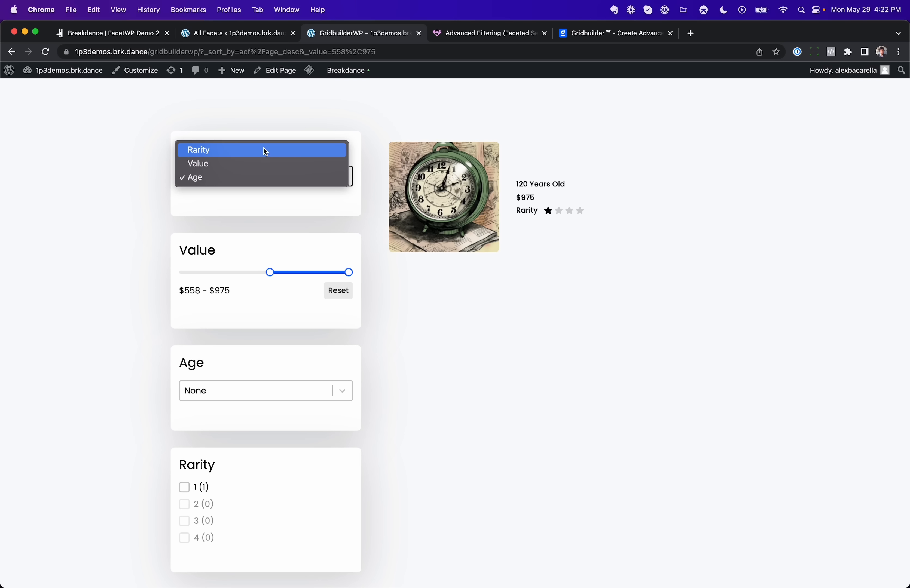
left_click(237, 33)
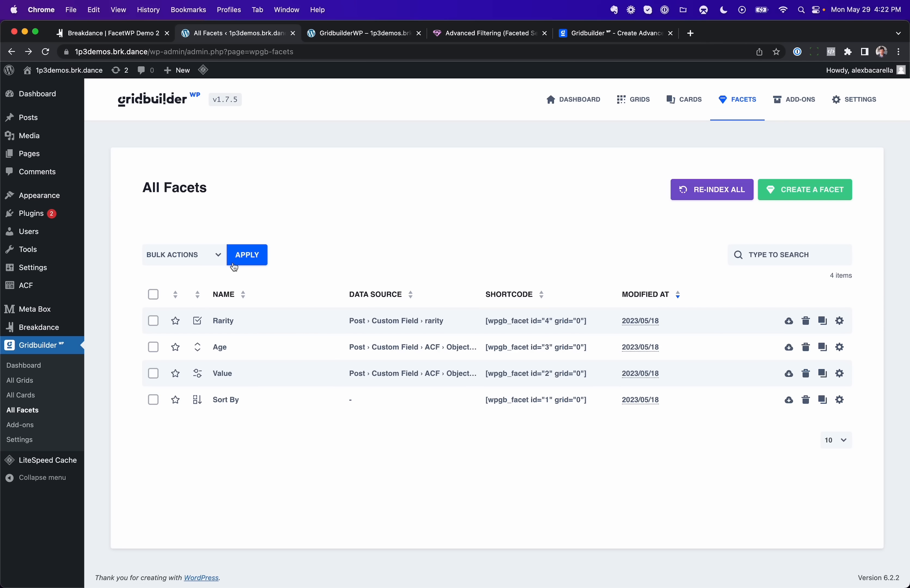
Step: Switch to the FacetWP Demo 2 builder page and enable FacetWP on the Post Loop Builder
left_click(141, 35)
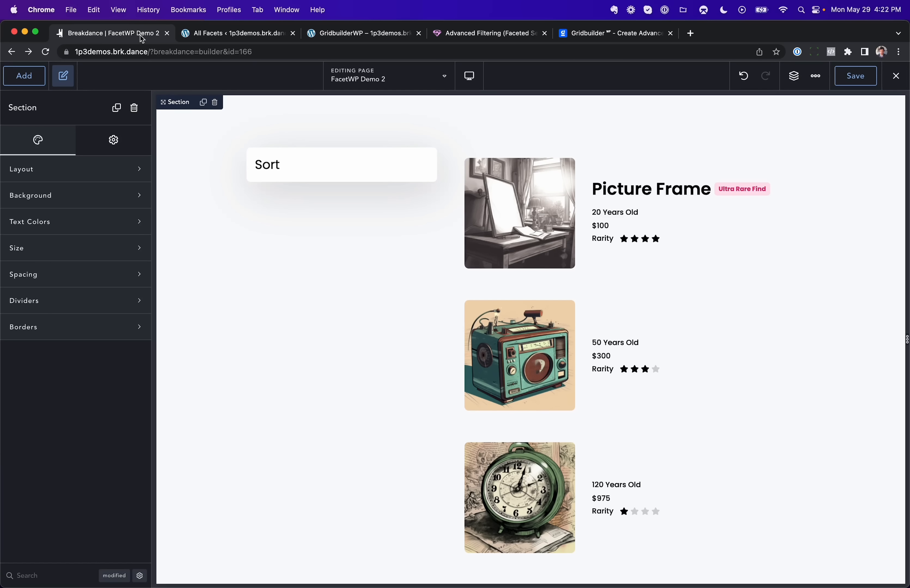
left_click(691, 313)
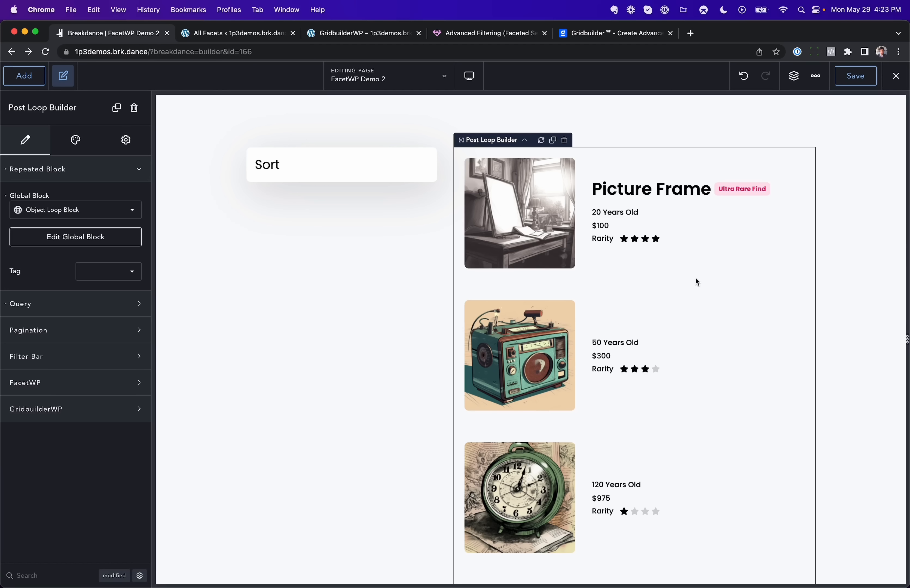
left_click(61, 379)
left_click(121, 411)
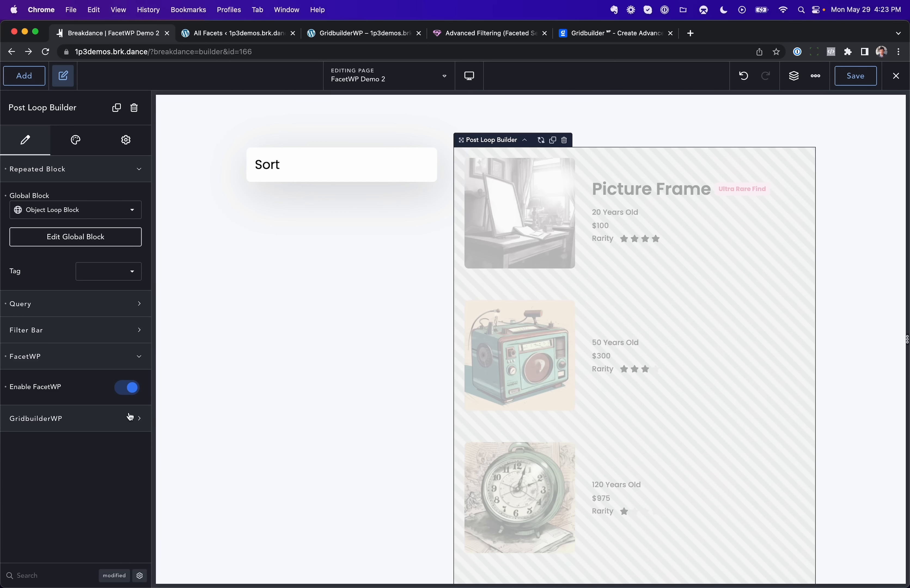
Step: Add a FacetWP Facet element inside the Sort card and set its facet to Sort By
left_click(382, 175)
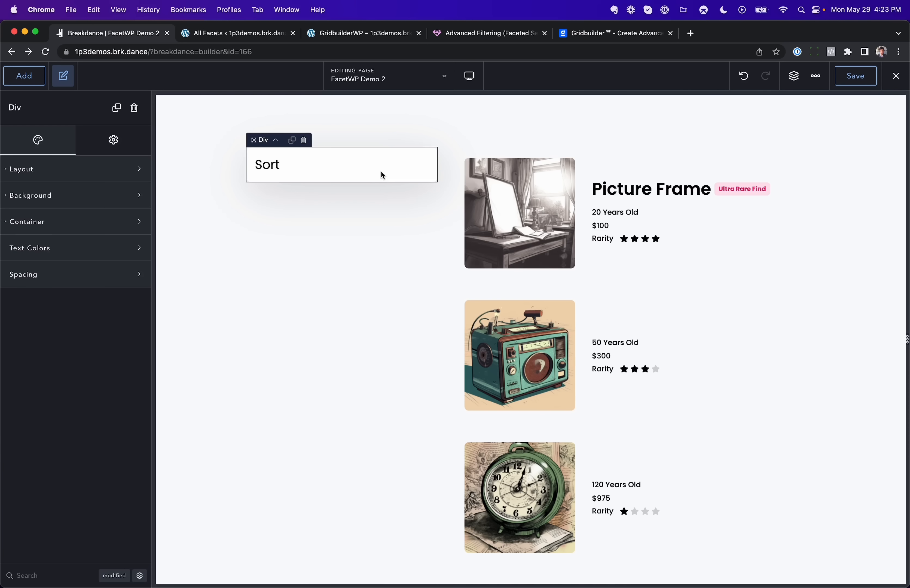
left_click(39, 80)
type("facetwp")
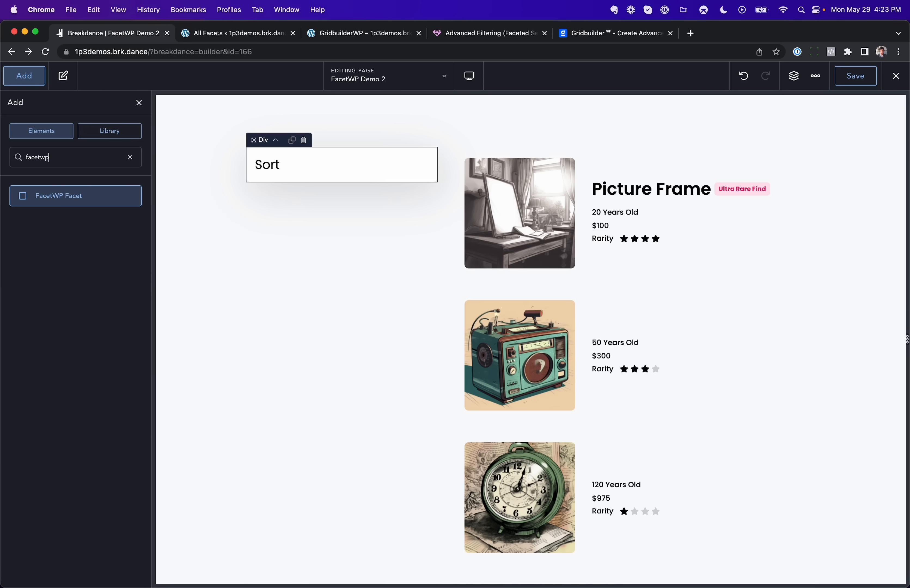
left_click(42, 197)
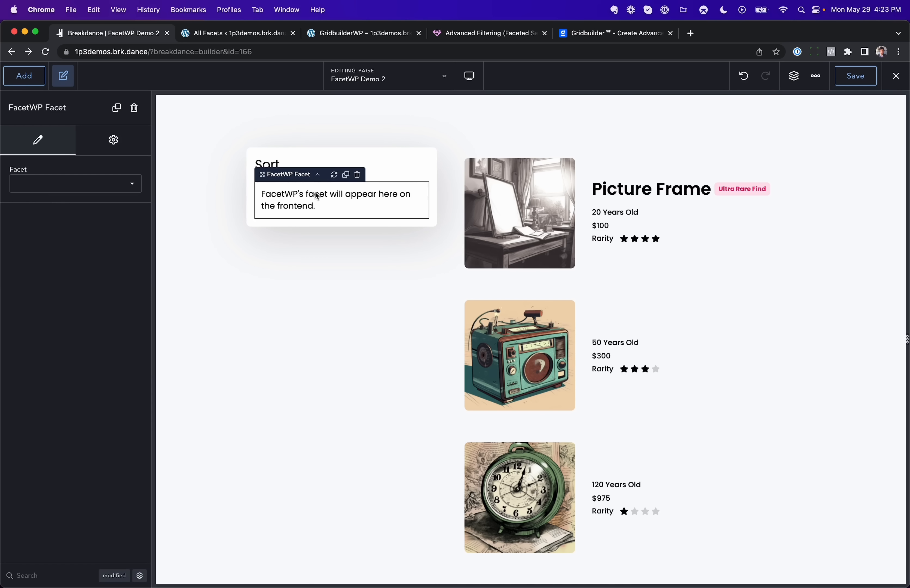
left_click(94, 187)
left_click(67, 273)
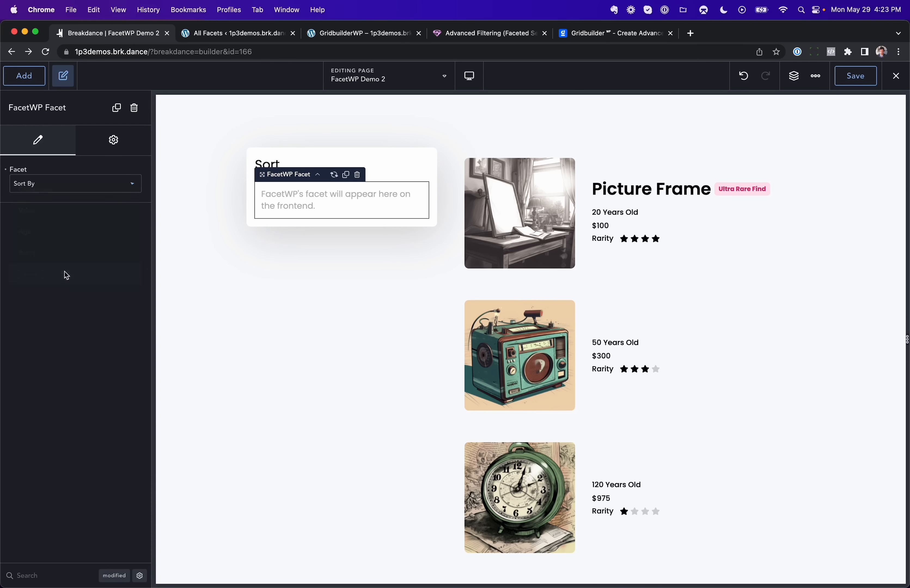
Step: Duplicate the Sort card three times to get four stacked filter cards
left_click(293, 149)
left_click(292, 142)
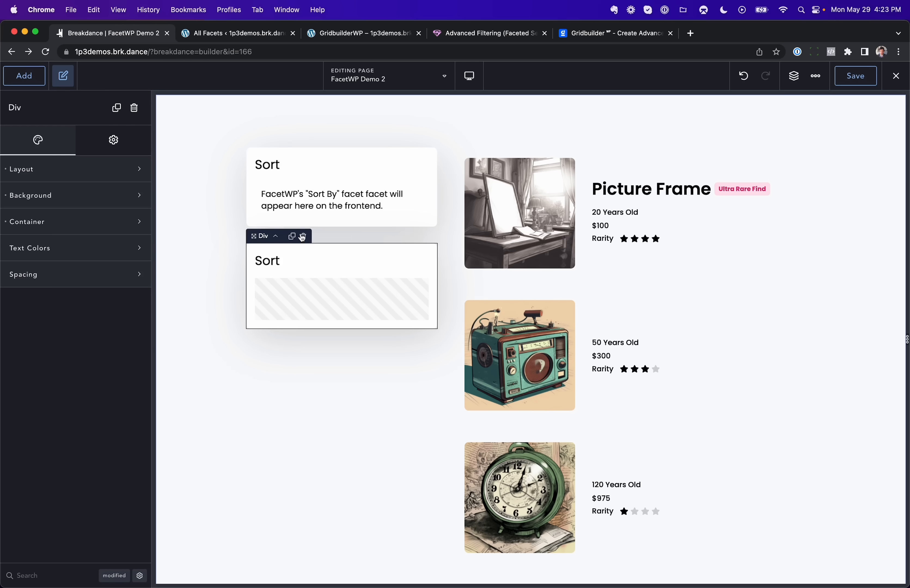
left_click(292, 236)
left_click(292, 333)
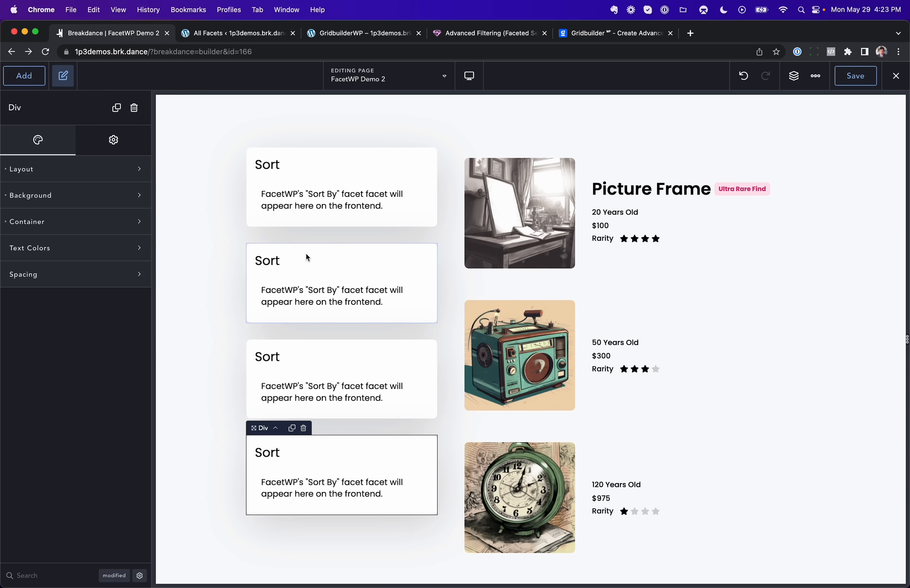
Step: Retitle the second card Value and set its FacetWP facet to Value
left_click(276, 260)
double_click(275, 260)
type("Value")
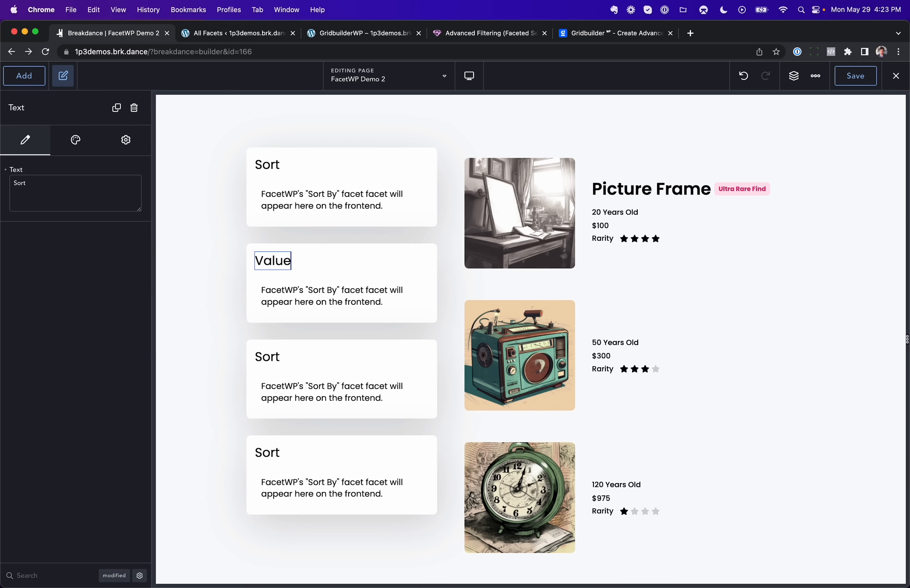
left_click(331, 307)
left_click(93, 193)
left_click(77, 209)
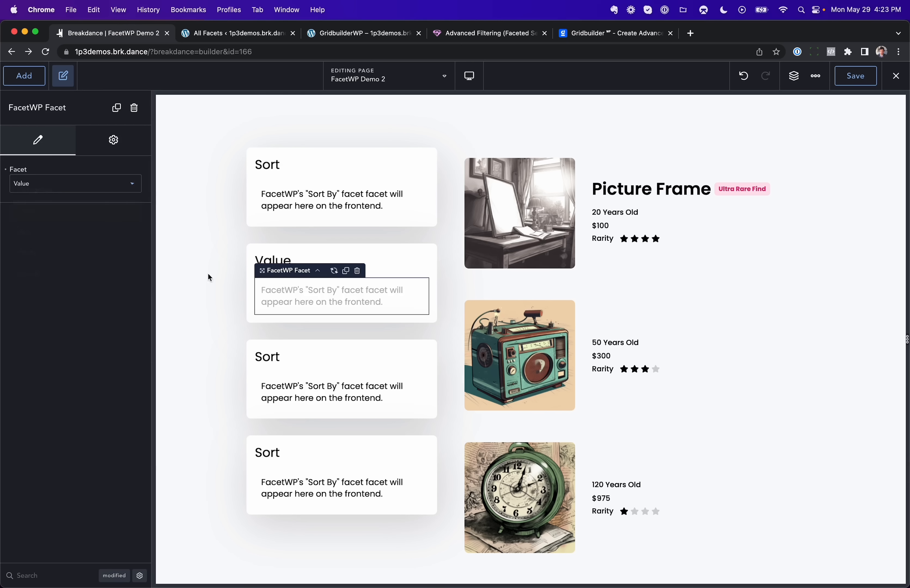
Step: Retitle the third card Age and set its FacetWP facet to Age
double_click(267, 358)
type("Age")
left_click(331, 394)
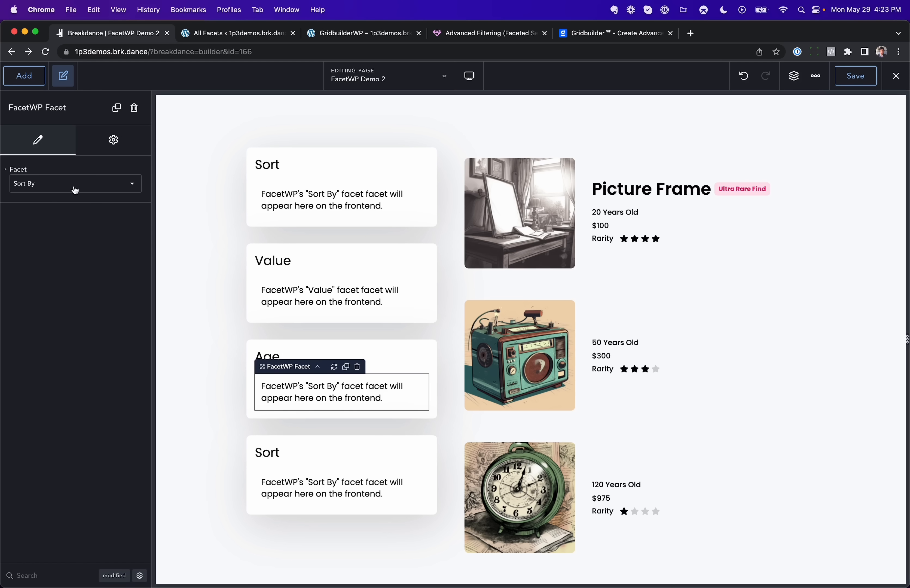
left_click(75, 189)
left_click(67, 231)
Step: Retitle the fourth card Rarity and set its FacetWP facet to Rarity
left_click(267, 452)
double_click(268, 452)
type("Rarity")
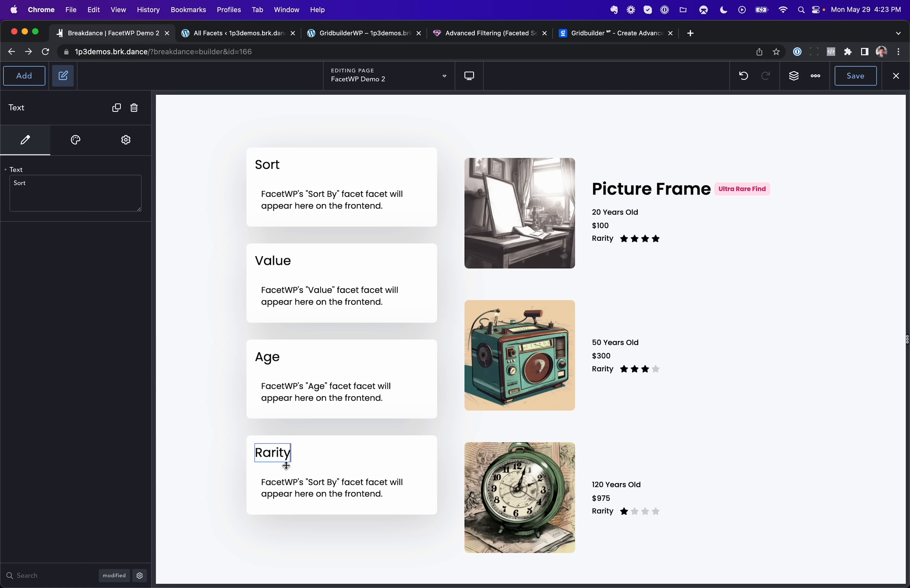
left_click(314, 484)
left_click(93, 193)
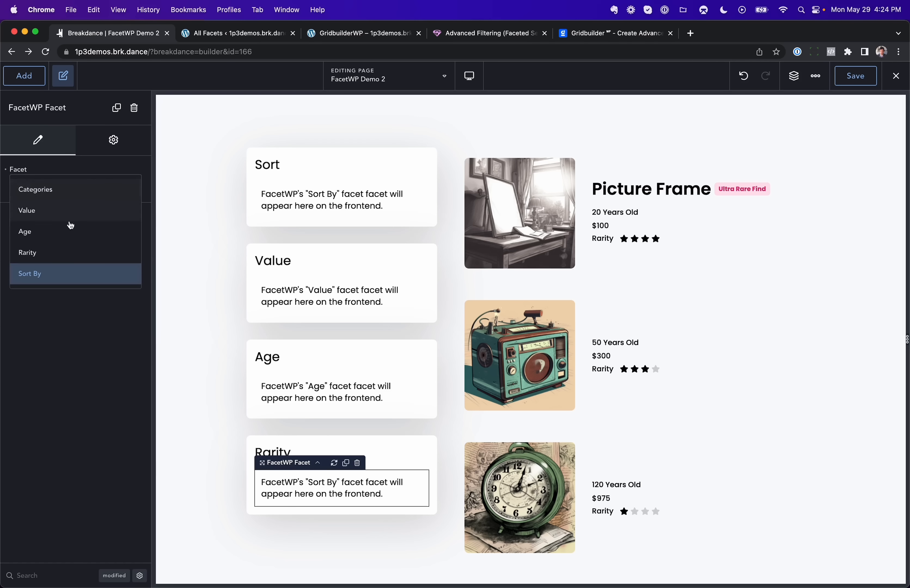
left_click(68, 252)
Step: Save the page and test the Value slider and the Rarity 2 filter on the frontend
left_click(855, 76)
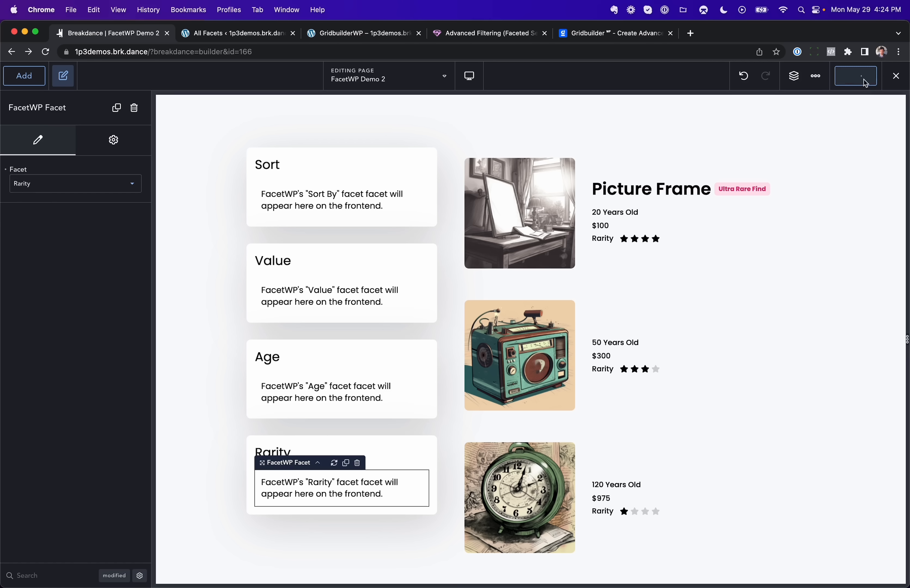
left_click(896, 81)
left_click(859, 100)
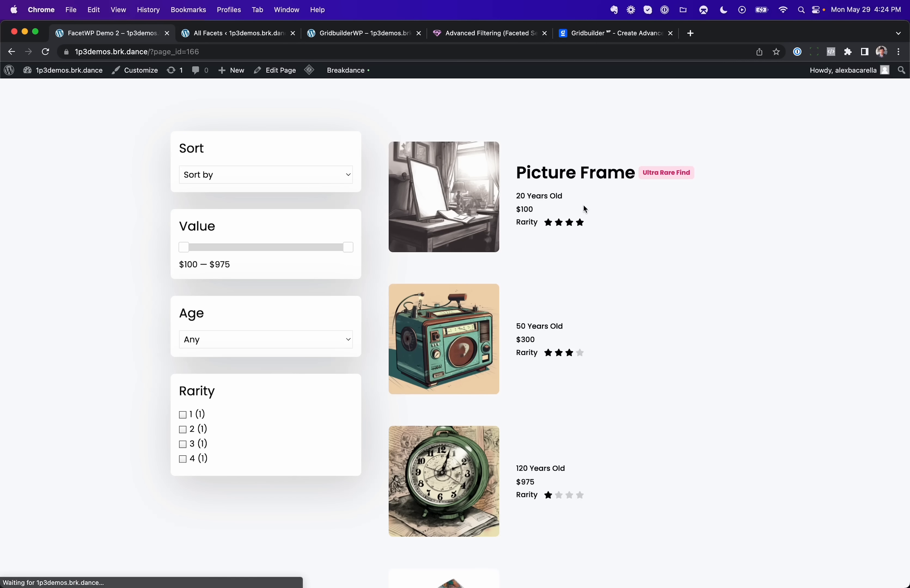
left_click_drag(186, 252, 148, 254)
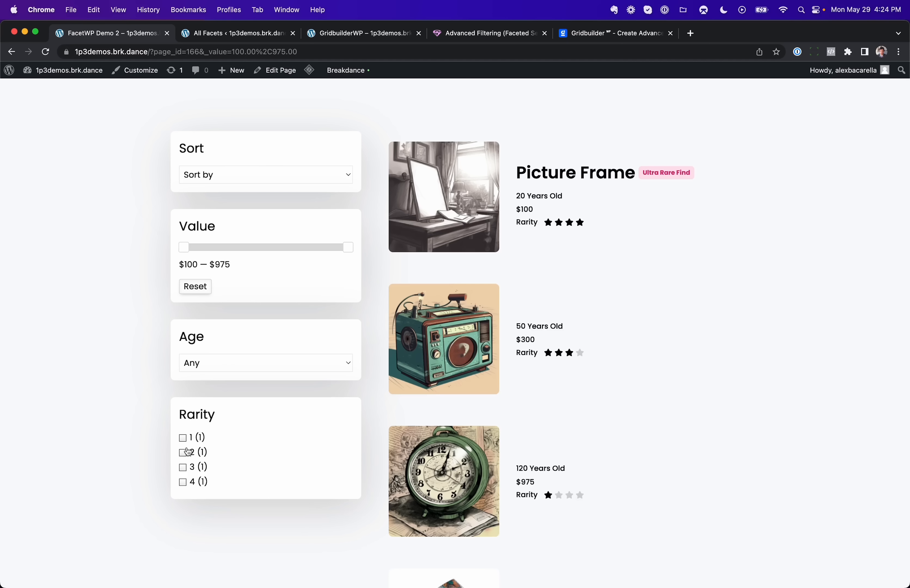
left_click(182, 453)
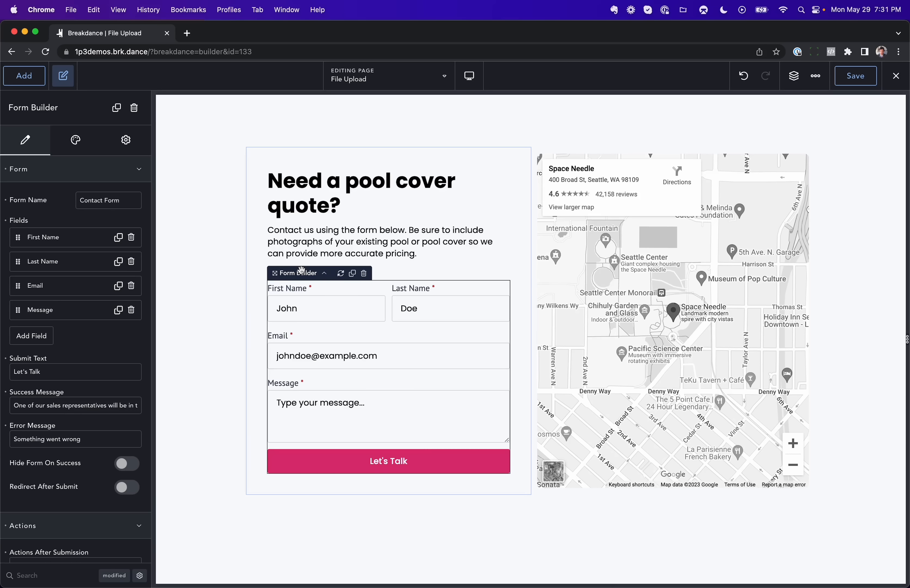
Step: Add a new field to the File Upload page's contact form and set its type to File Upload
left_click(32, 335)
left_click(56, 373)
scroll(70, 454, "down", 2)
scroll(71, 455, "down", 3)
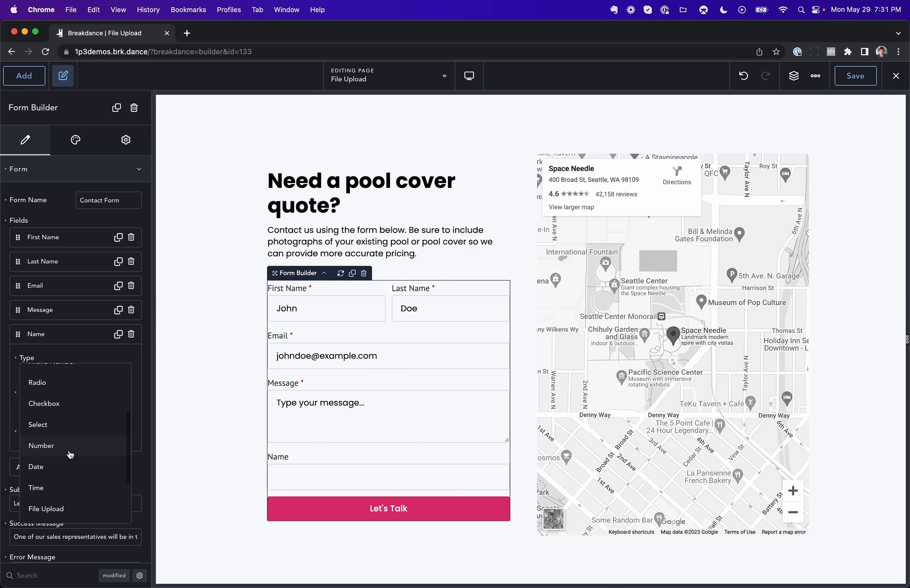
left_click(68, 460)
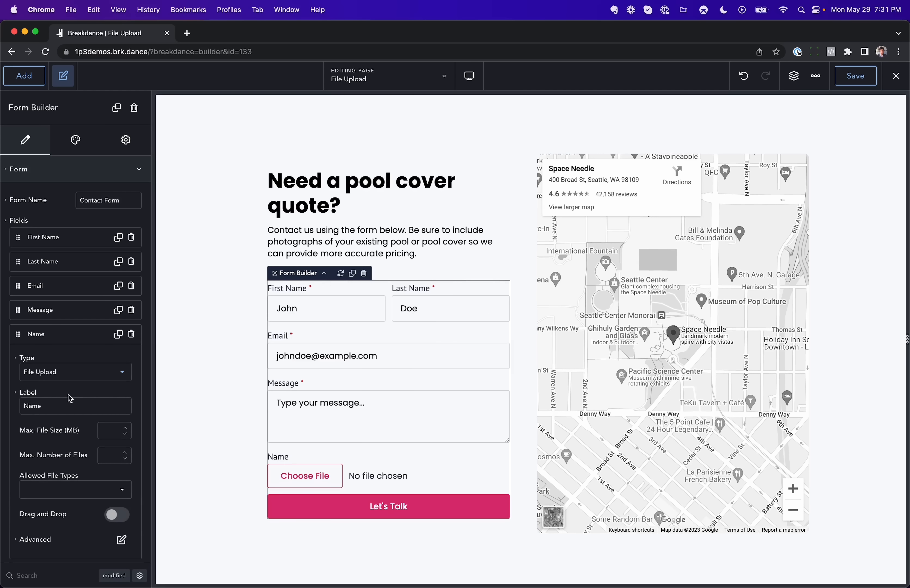
Step: Label the file upload field Photos and set its maximum number of files to 5
double_click(63, 404)
type("Phot")
key("BackSpace")
type("otos")
type("5")
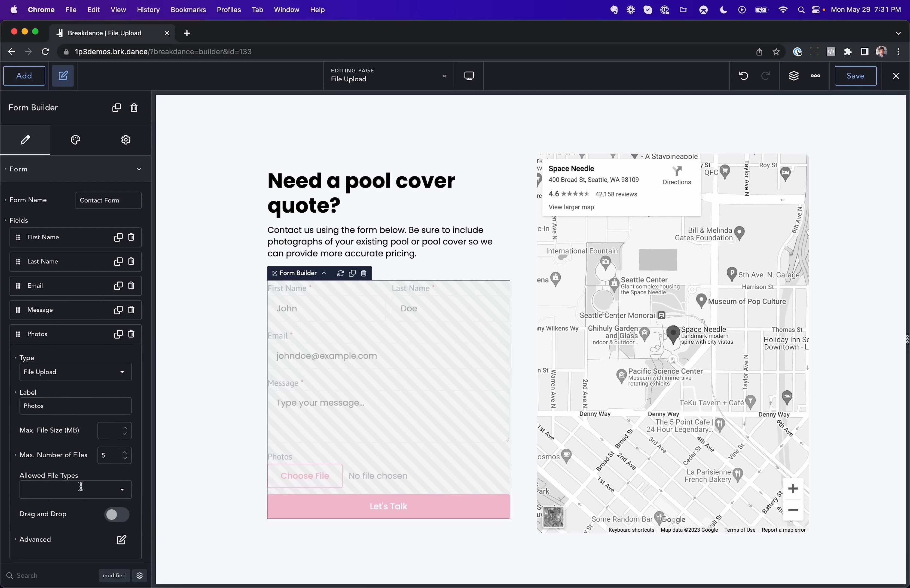
Step: Enable drag and drop for the Photos field and view the saved form on the frontend
scroll(79, 503, "down", 2)
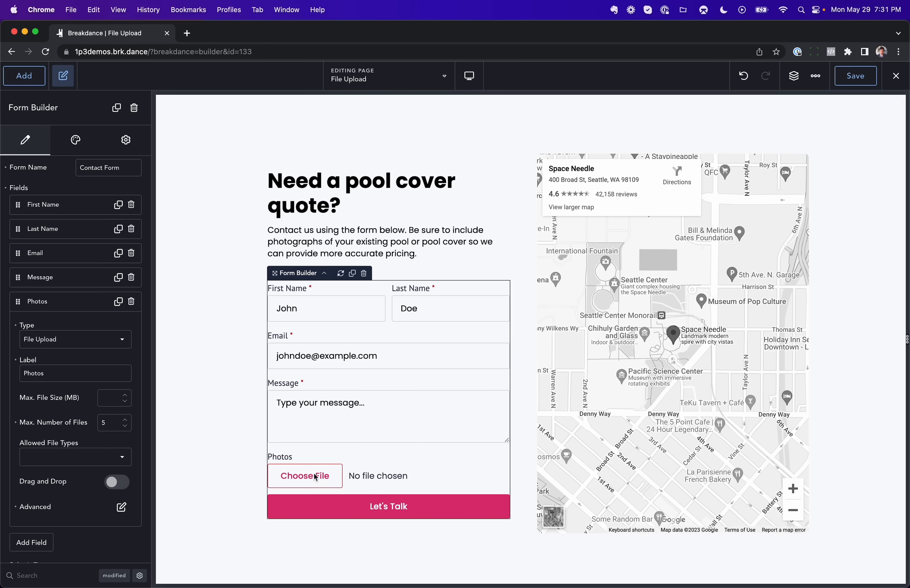
left_click(117, 482)
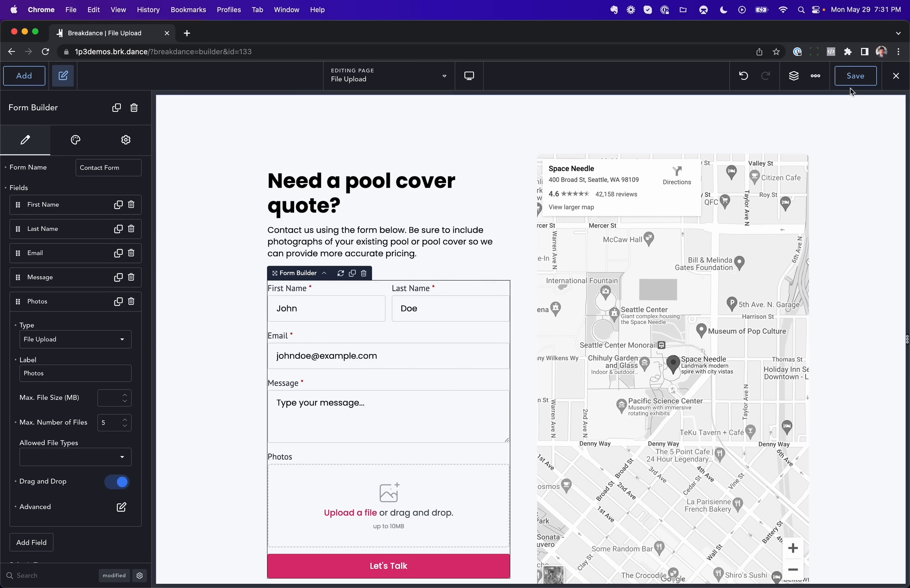
left_click(895, 75)
left_click(872, 101)
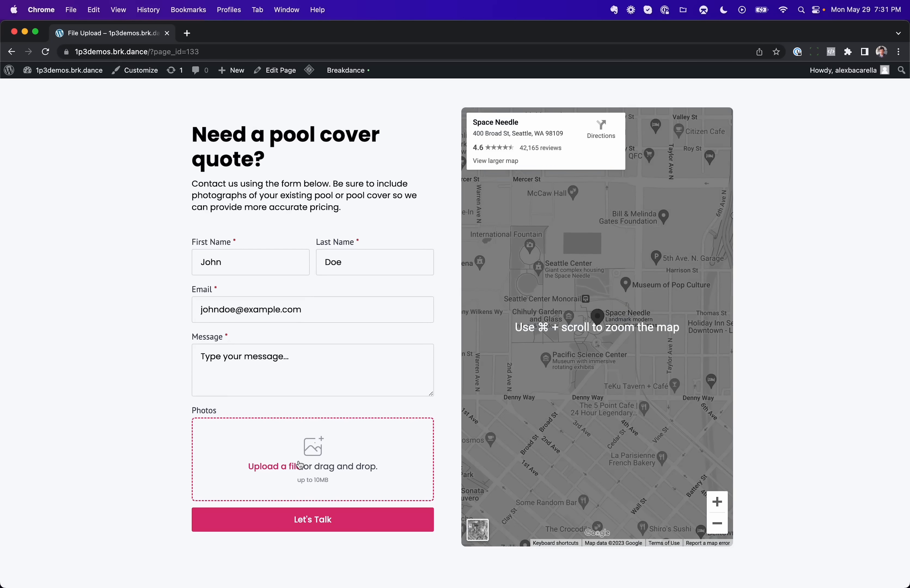
Step: Add 1.3Alpha1.jpg, 1p3beta2 (1).jpg and 1p3beta2.jpg from Downloads to the Photos upload field
left_click(300, 465)
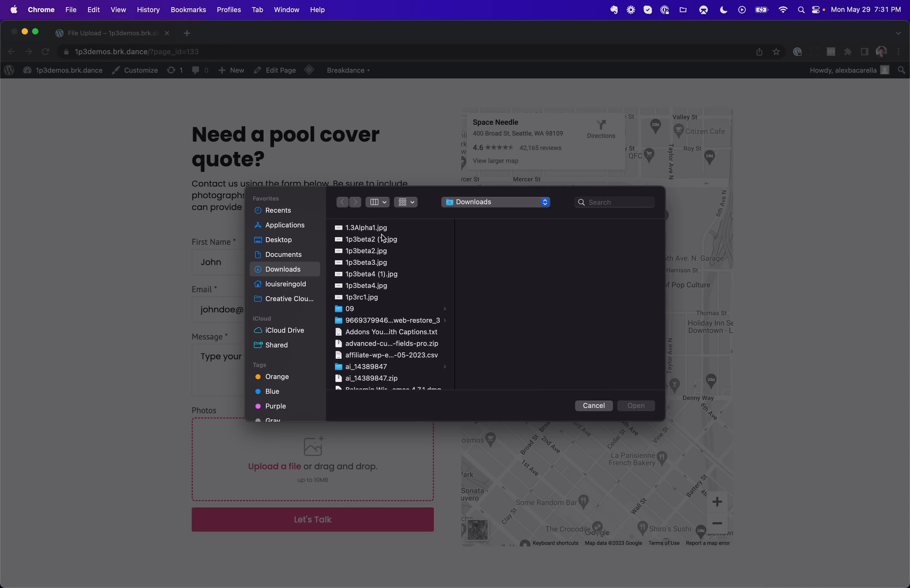
left_click(377, 232)
left_click(378, 239, "shift")
left_click(624, 406)
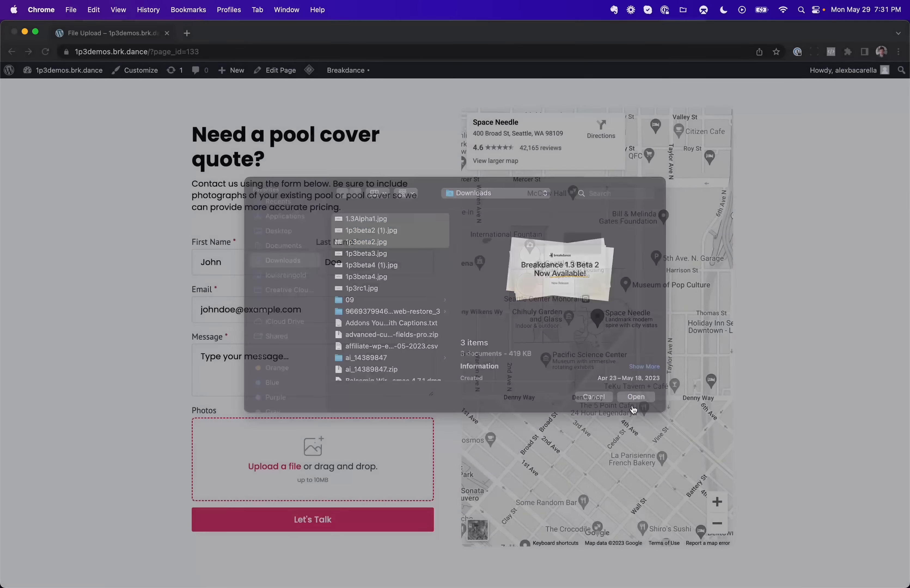
Step: Remove 1.3Alpha1.jpg and 1p3beta2 (1).jpg from the uploaded photos and return to the page builder
scroll(432, 465, "down", 3)
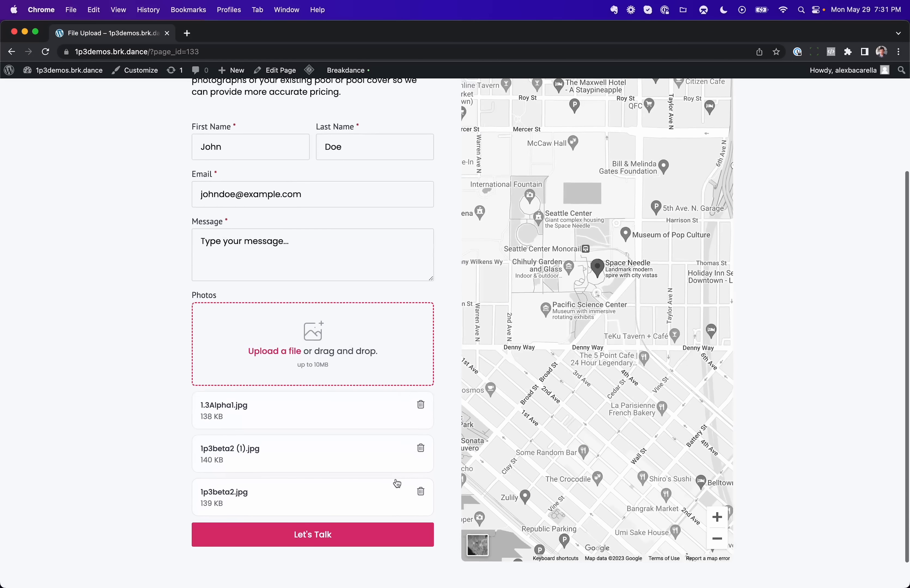
left_click(420, 405)
left_click(421, 407)
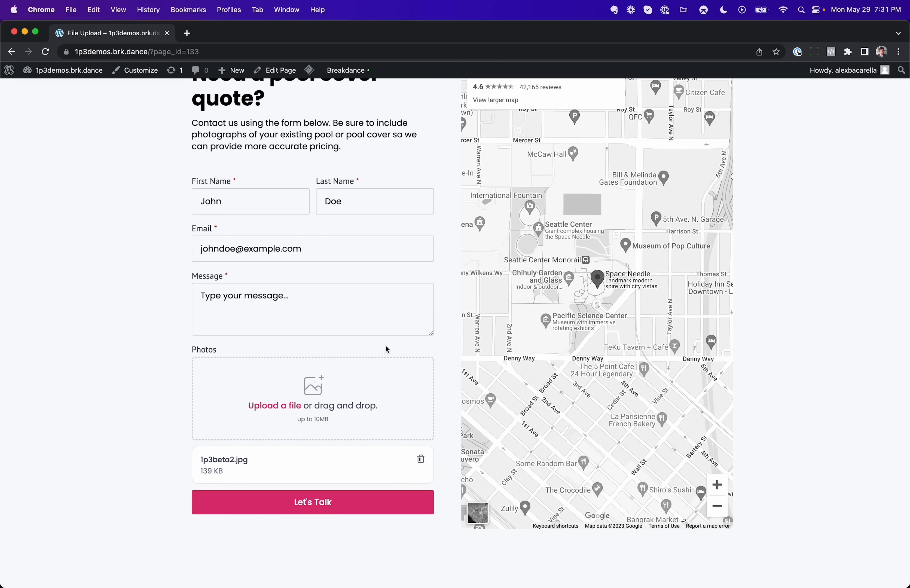
left_click(12, 52)
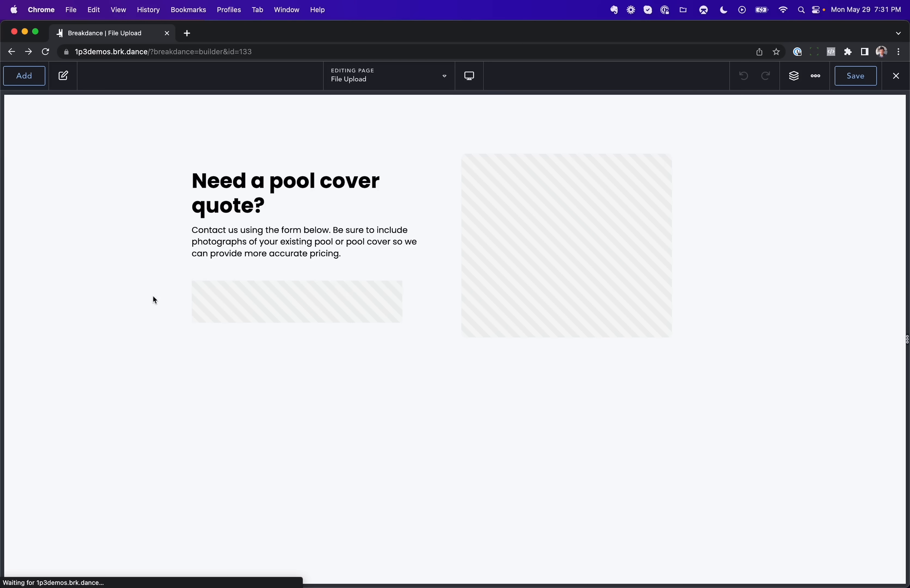
Step: Review how the contact form's Store Submission and Email actions handle uploaded files
left_click(293, 308)
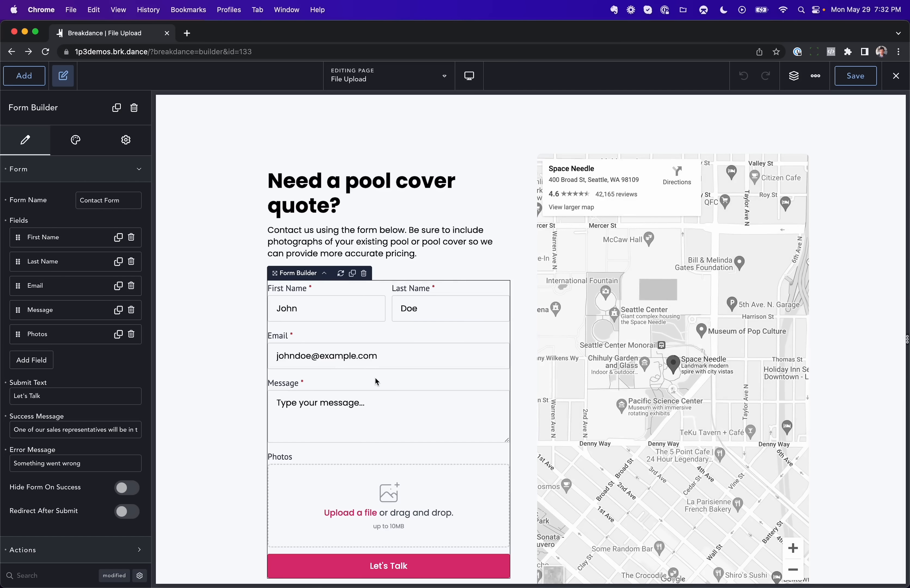
scroll(140, 390, "down", 2)
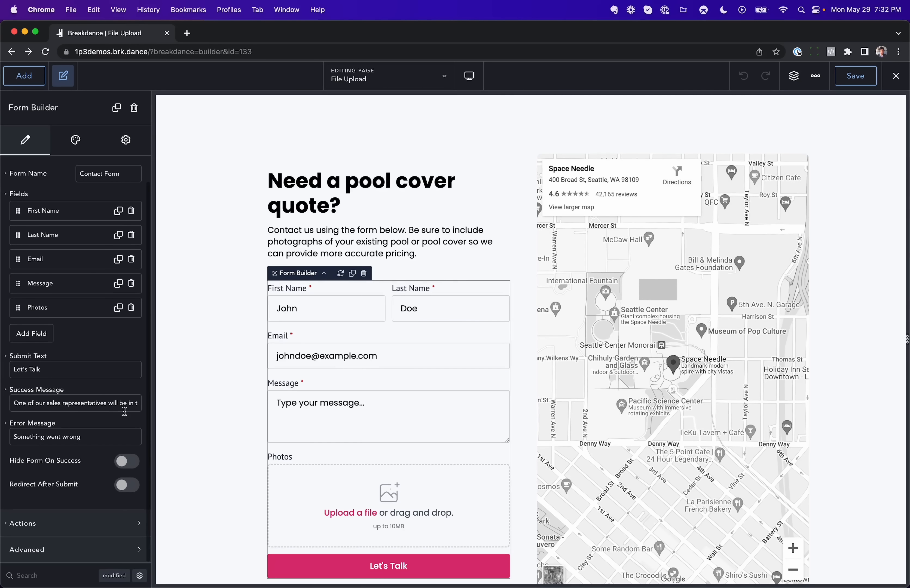
left_click(73, 527)
scroll(73, 526, "down", 5)
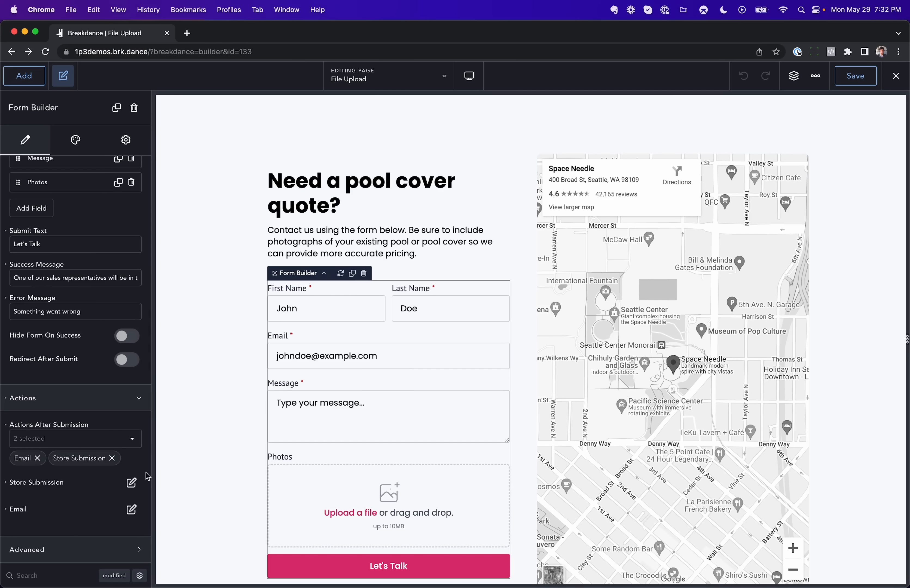
left_click(131, 482)
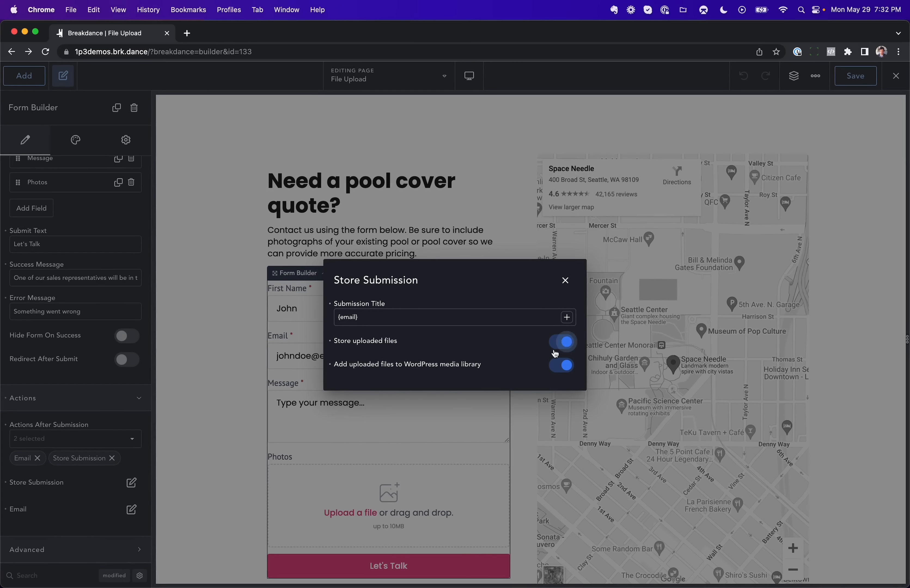
left_click(563, 280)
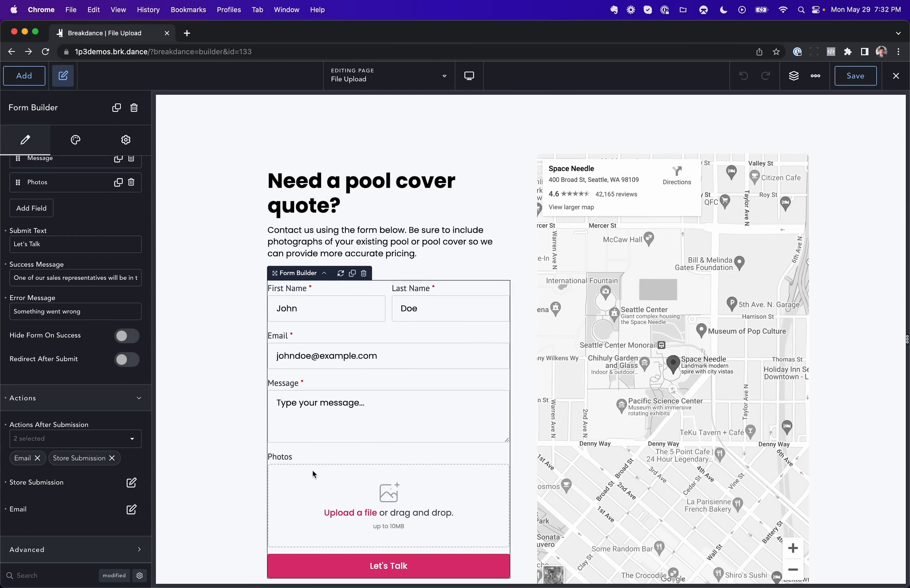
left_click(132, 509)
left_click(374, 332)
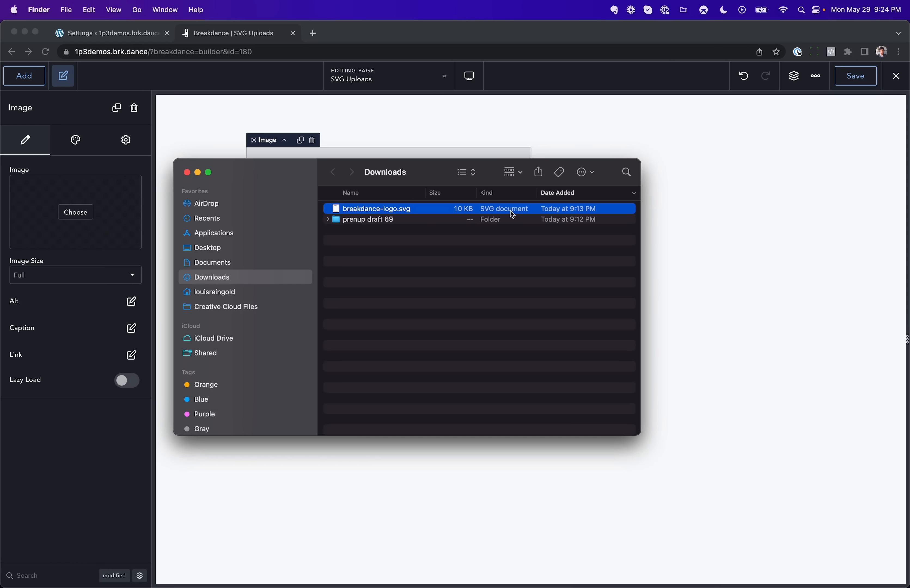
Step: Preview breakdance-logo.svg from Downloads and try to upload it for the Image element
key("space")
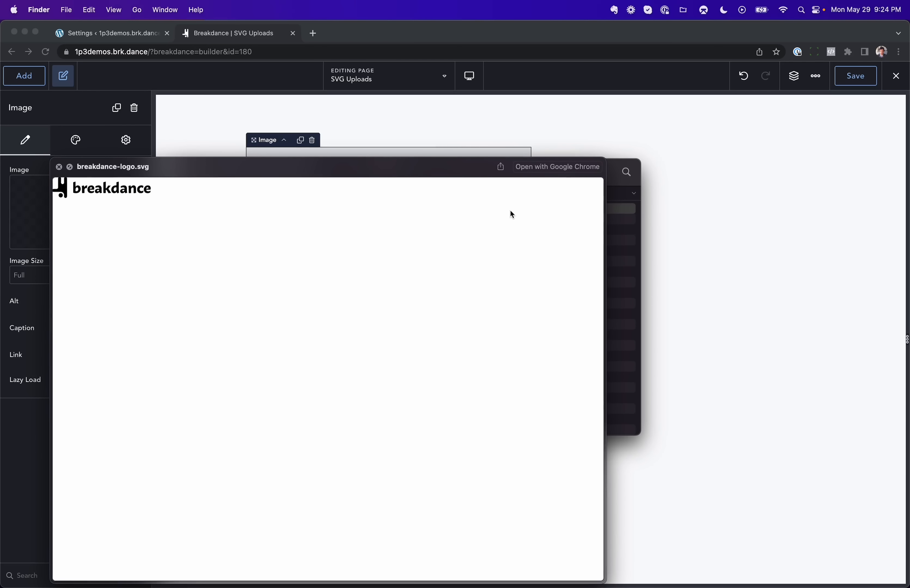
key("space")
left_click(86, 210)
left_click(85, 210)
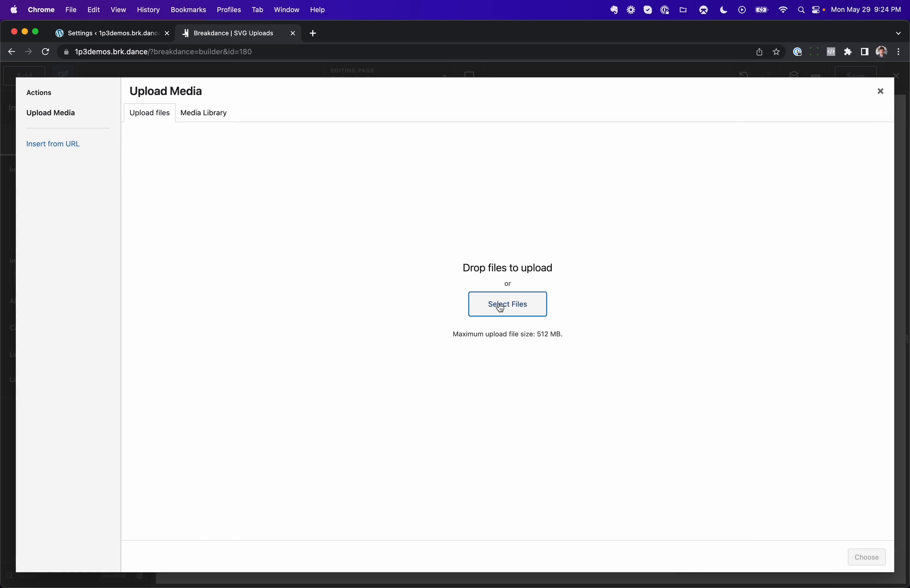
left_click(499, 306)
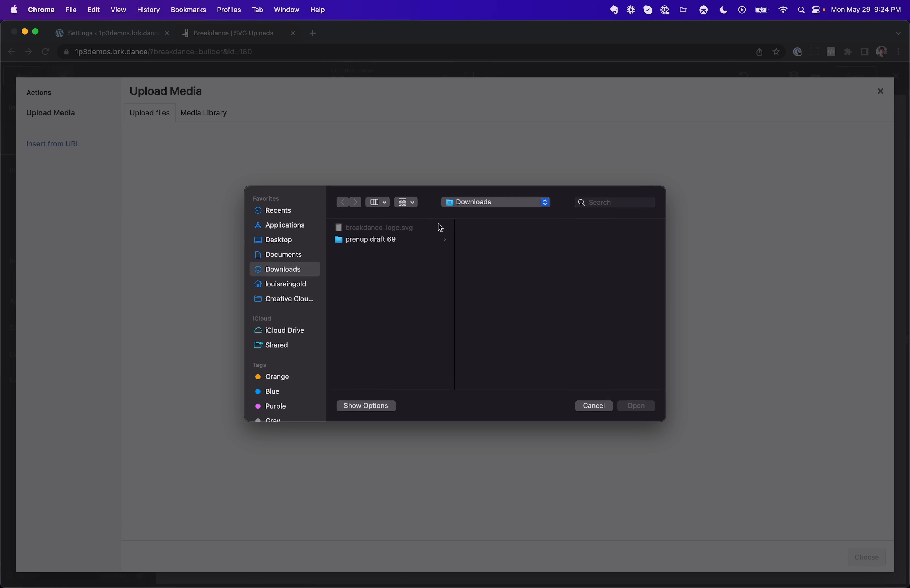
left_click(591, 409)
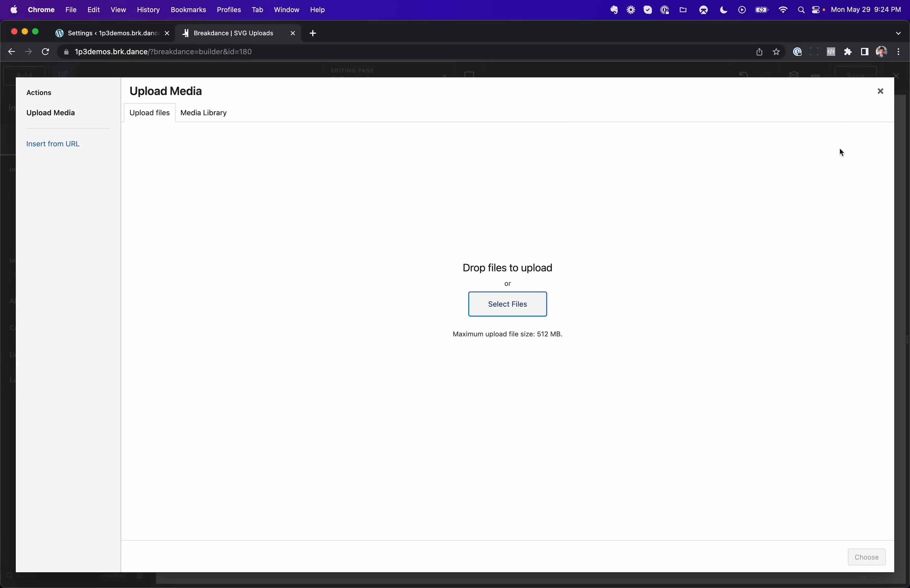
left_click(880, 91)
Step: Allow SVG uploads in the WP Media Library in Breakdance's advanced settings and save the changes
left_click(98, 34)
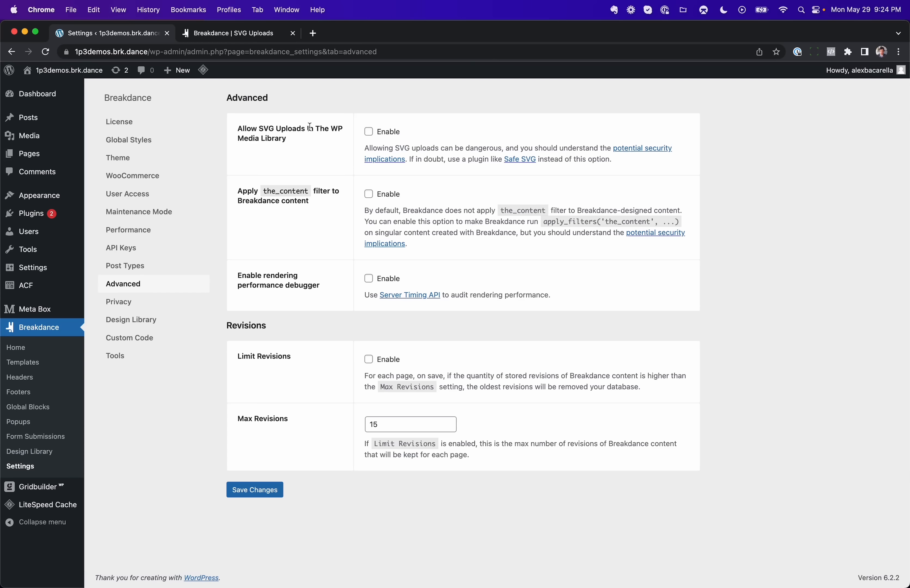
left_click(368, 132)
left_click(263, 490)
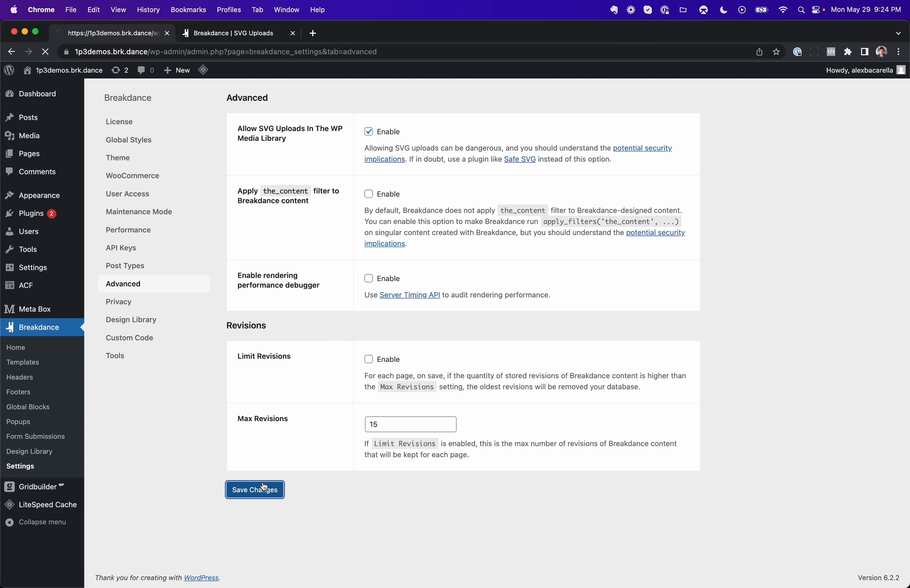
Step: Upload breakdance-logo.svg from Downloads to the media library and choose it for the Image element on the SVG Uploads page
left_click(247, 34)
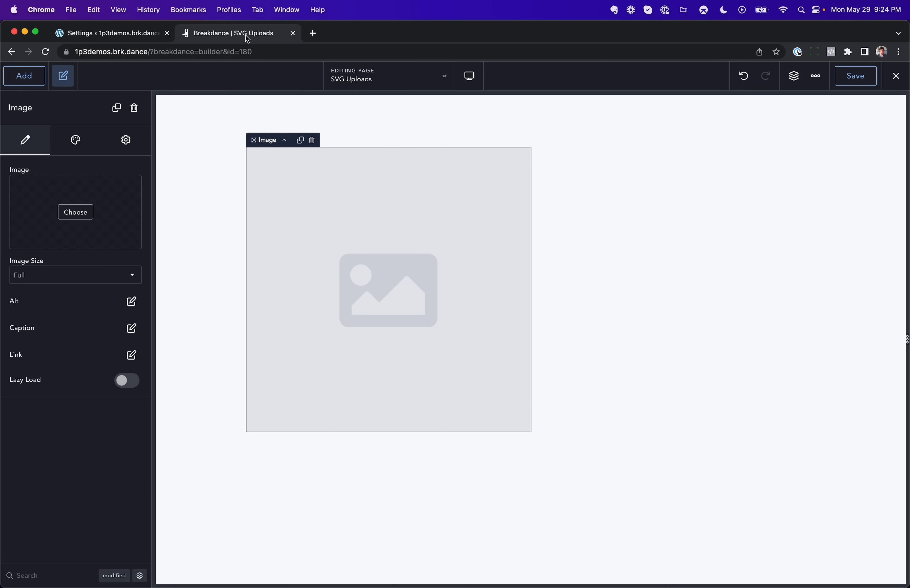
left_click(81, 211)
left_click(478, 309)
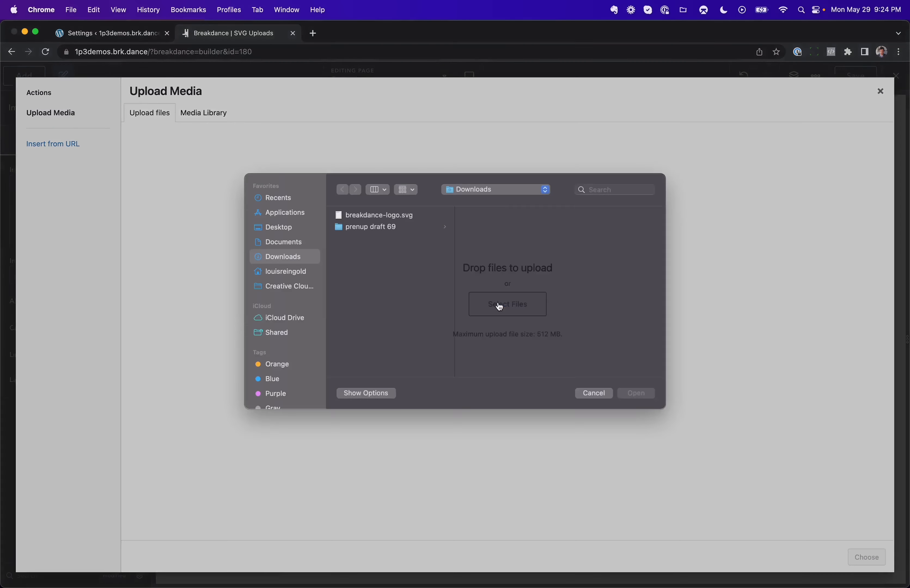
left_click(390, 229)
left_click(636, 405)
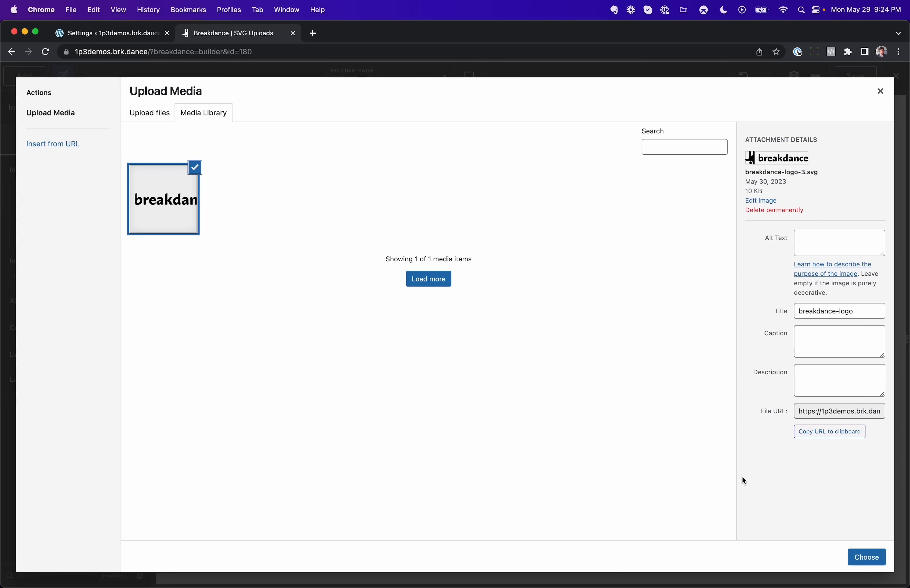
left_click(866, 558)
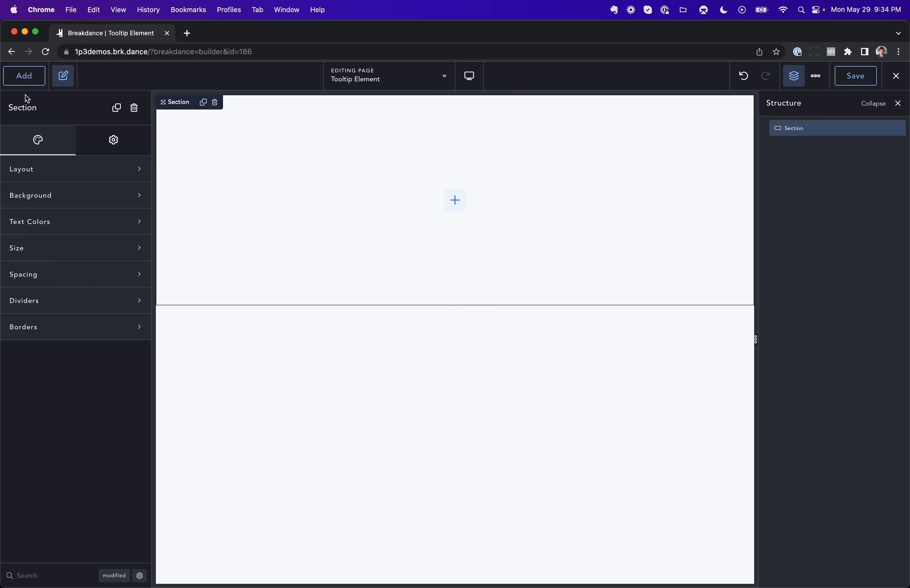
Step: Add a Tooltip element to the section and preview it on the canvas
left_click(28, 80)
type("toolt")
key("Return")
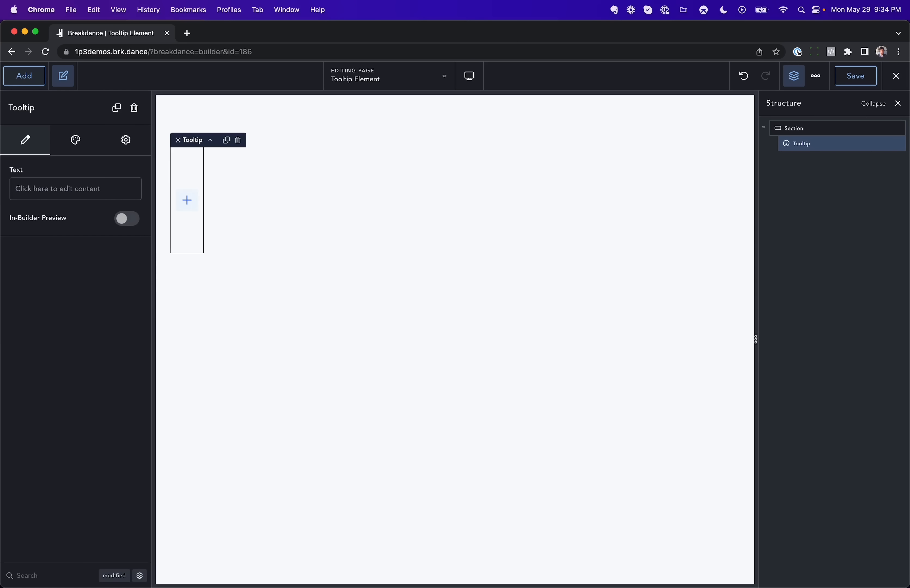
mouse_move(187, 178)
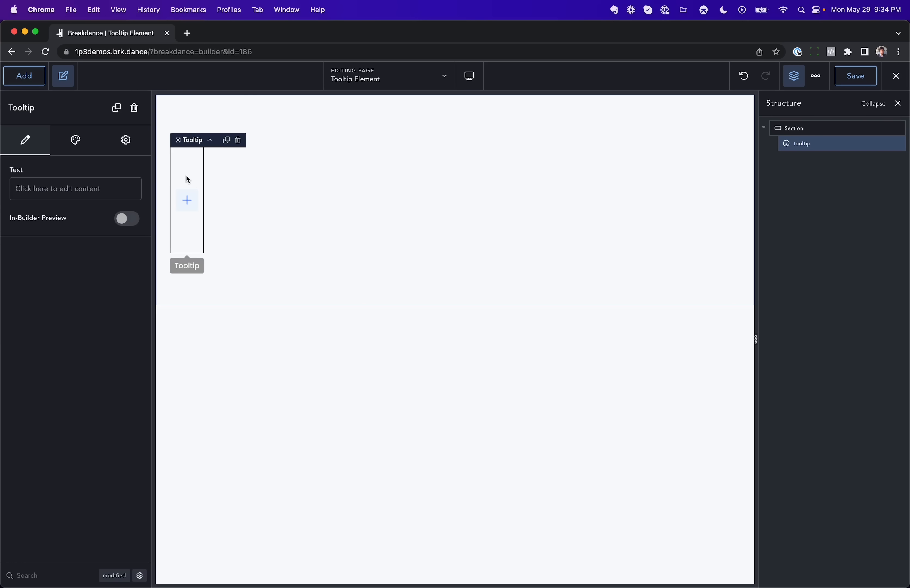
Step: Try a Text element inside the tooltip, preview it, and delete the Text element
left_click(42, 80)
type("text")
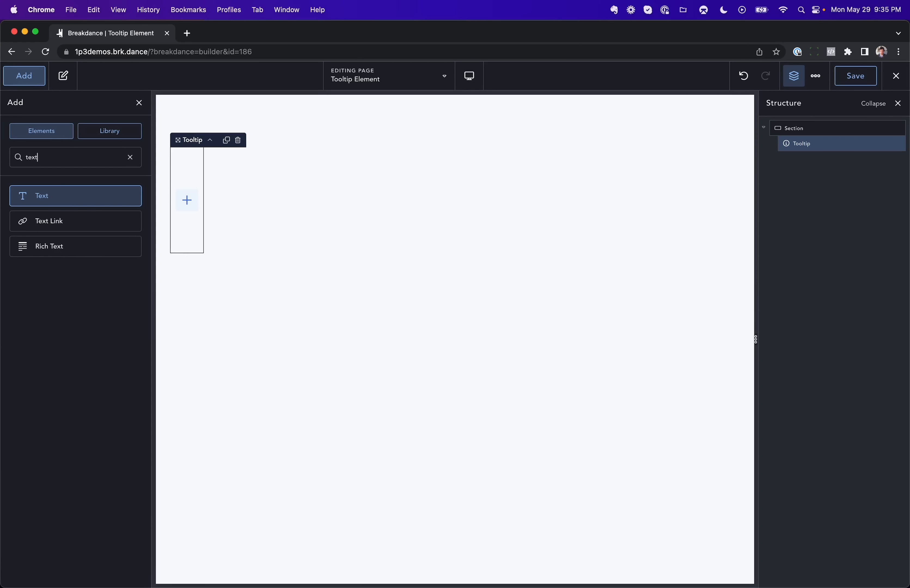
key("Return")
mouse_move(254, 160)
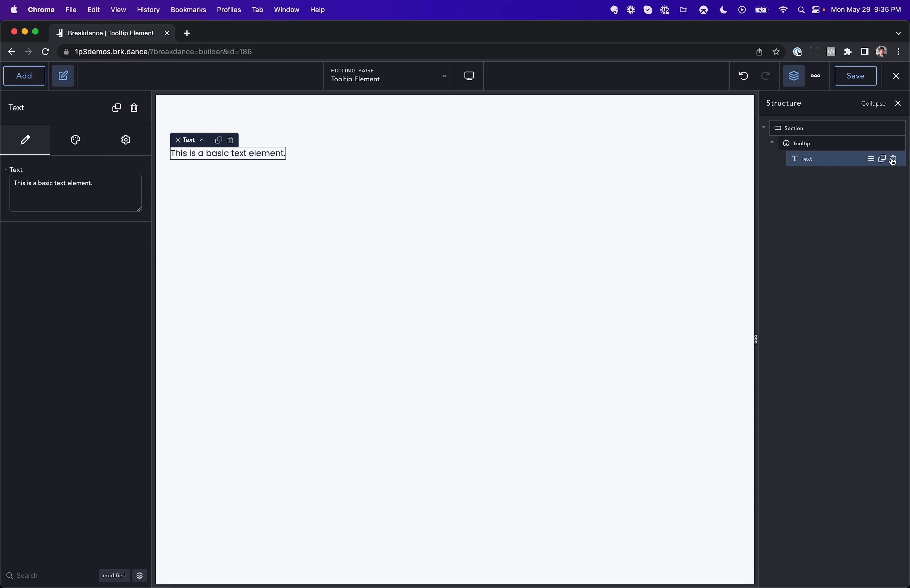
left_click(892, 158)
Step: Add an Image element inside the tooltip and preview the tooltip on the image
left_click(24, 76)
type("image")
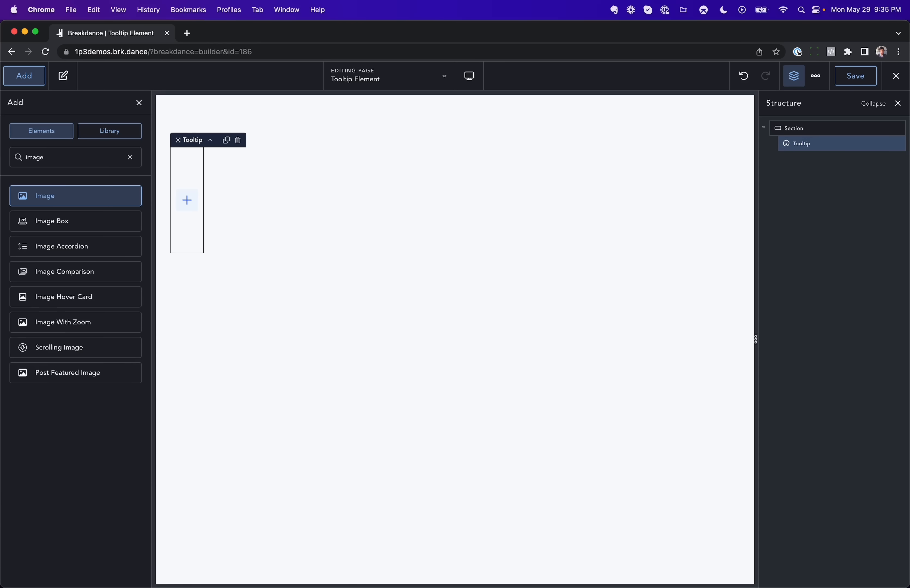
key("Return")
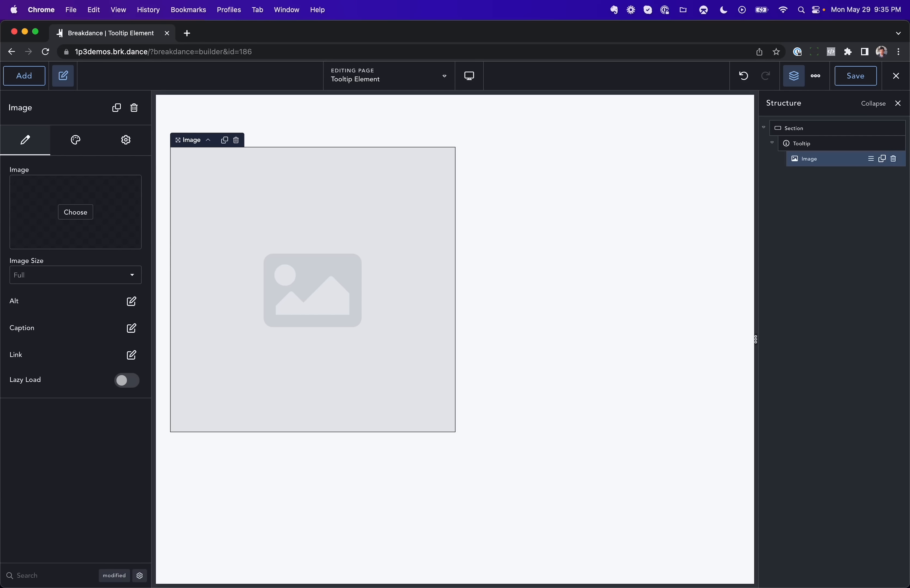
mouse_move(332, 286)
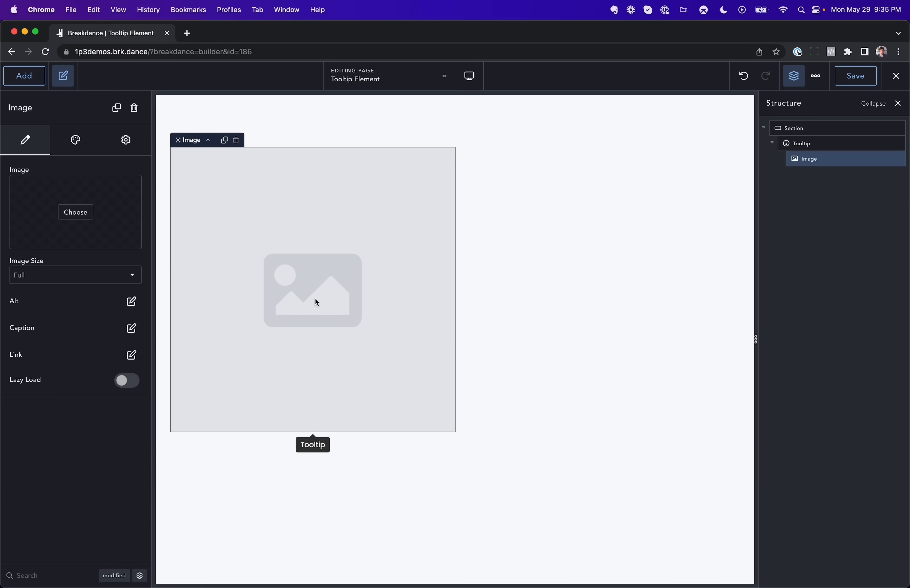
Step: Set the tooltip text to "Type in anything you want." with "anything" in bold, and preview it
left_click(801, 143)
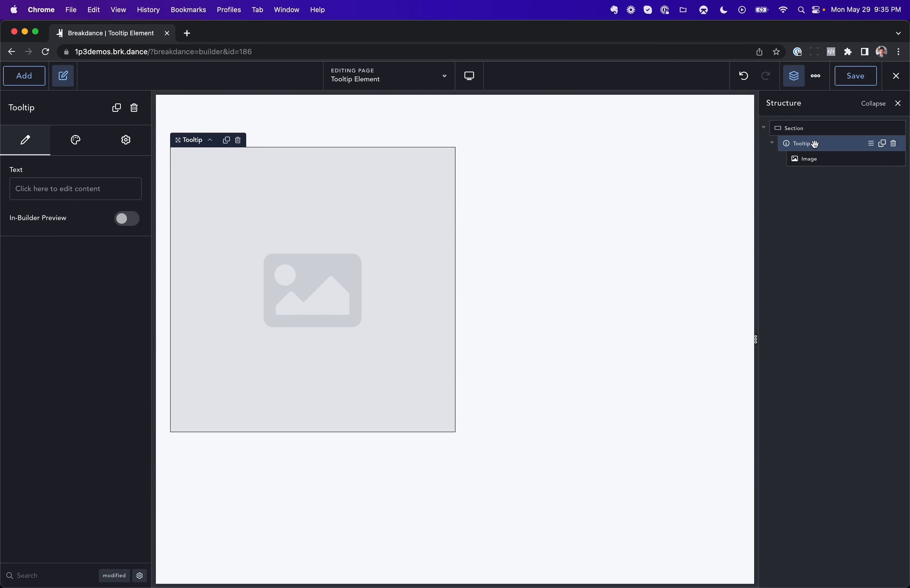
left_click(109, 188)
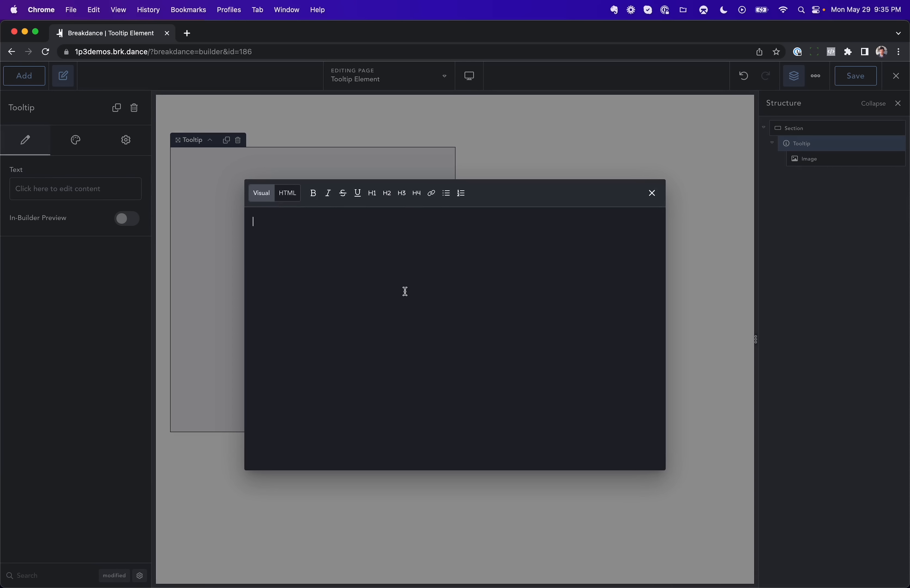
type("Type in anything you want.")
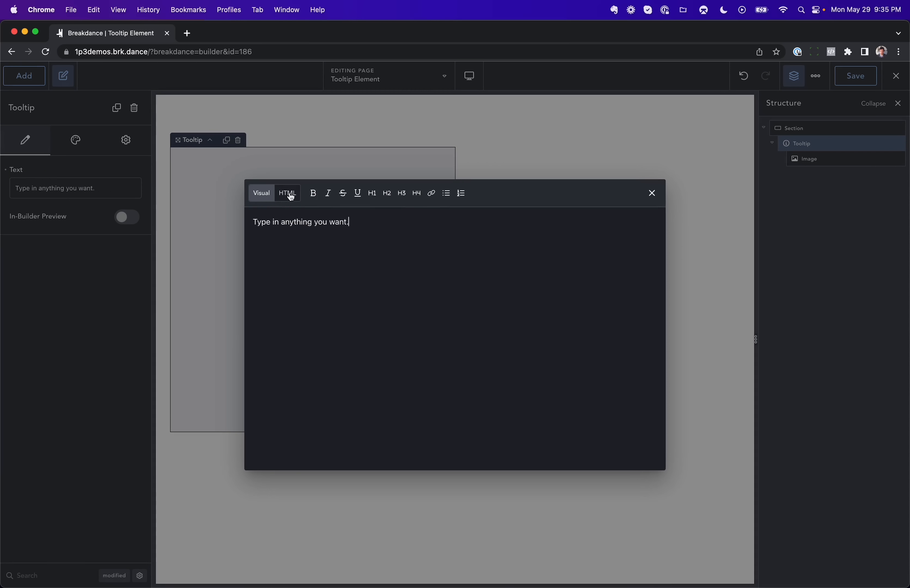
double_click(294, 222)
left_click(313, 193)
left_click(122, 313)
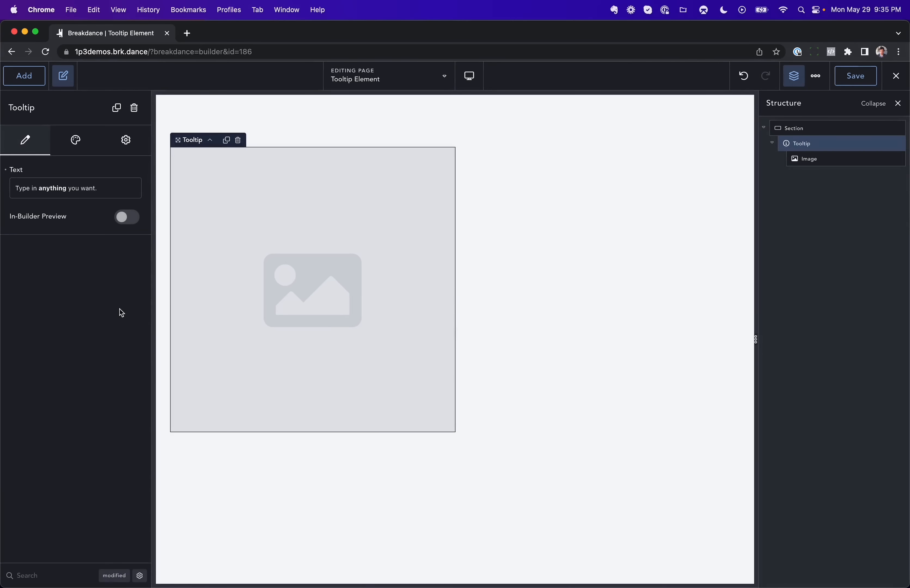
mouse_move(336, 358)
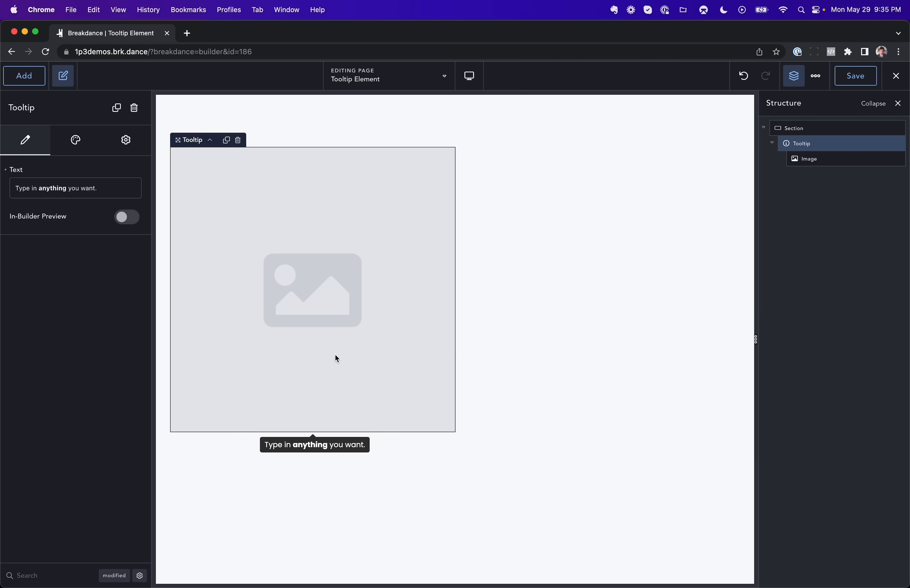
Step: Set the tooltip's background colour to purple #6322EFFF and preview it on the image
left_click(76, 140)
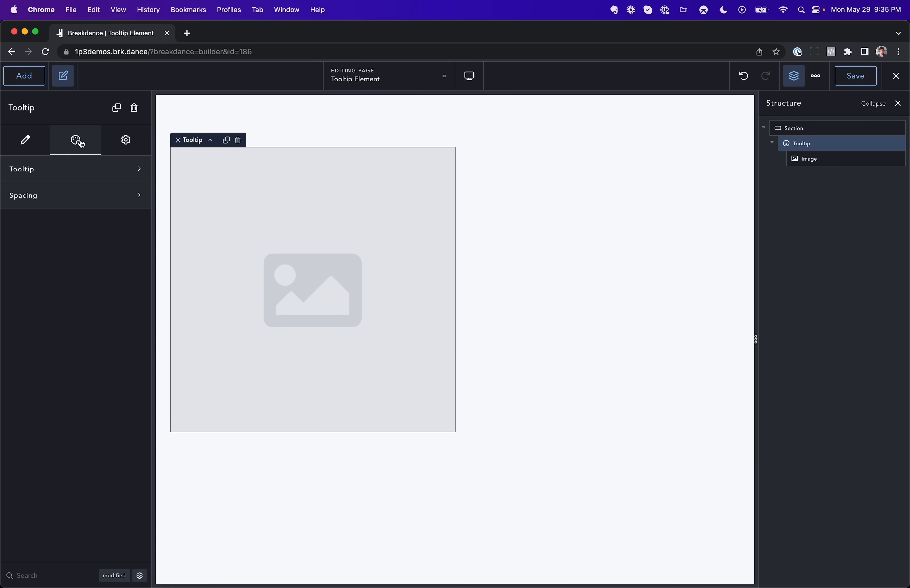
left_click(76, 169)
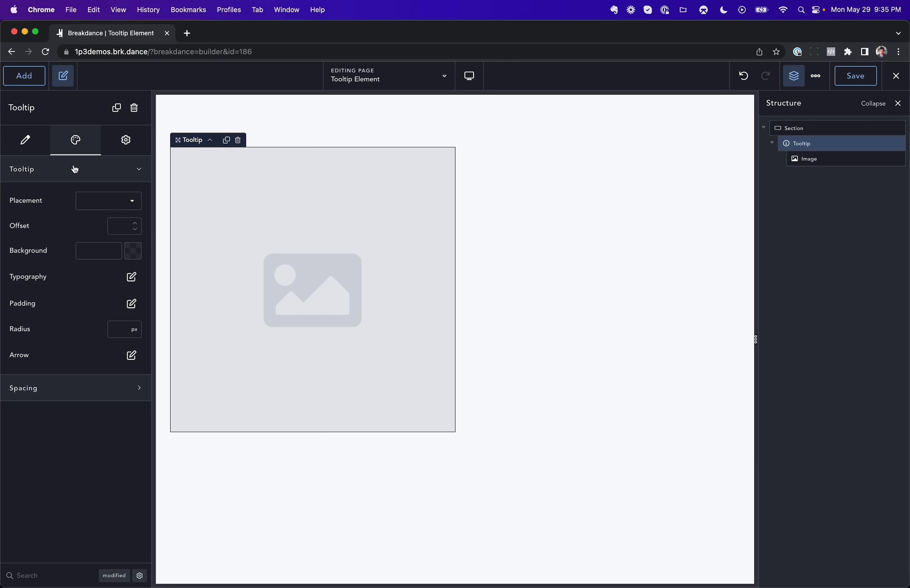
left_click(132, 255)
left_click(122, 296)
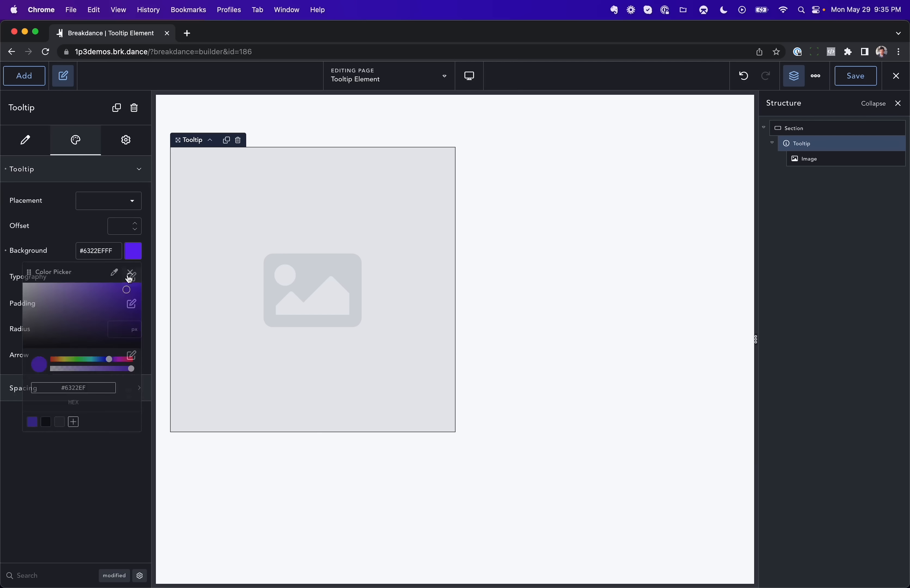
mouse_move(327, 319)
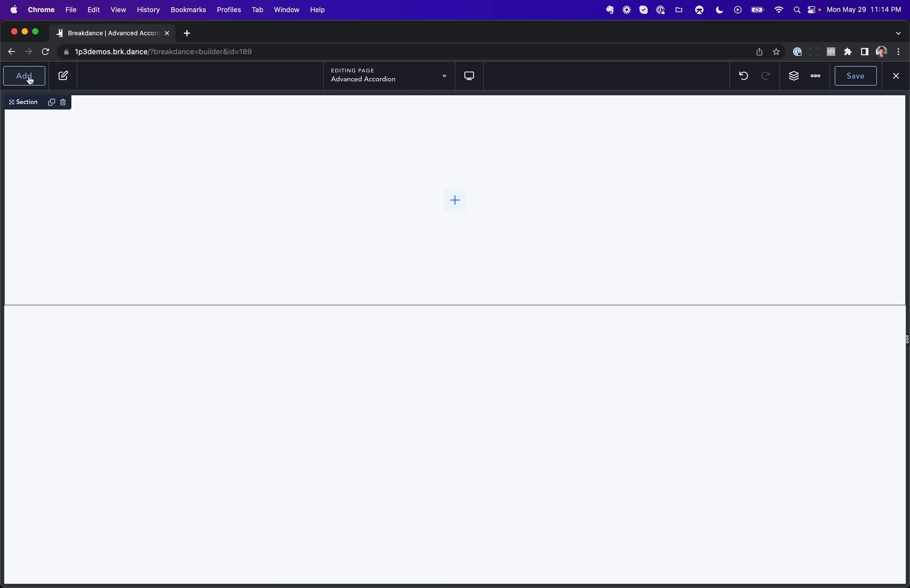
Step: Add an Advanced Accordion to the section and select its first Accordion Content item in the page structure
left_click(24, 76)
type("advanced ac")
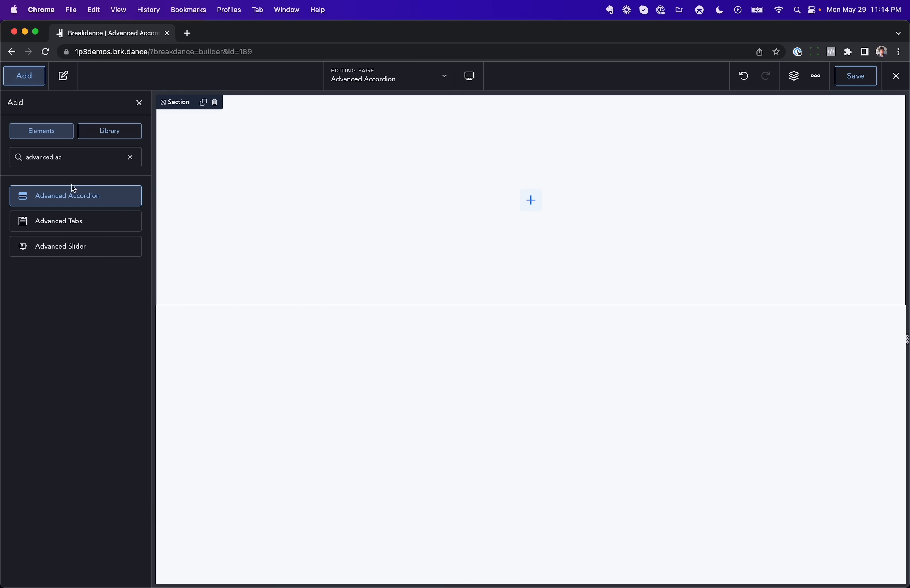
left_click(74, 189)
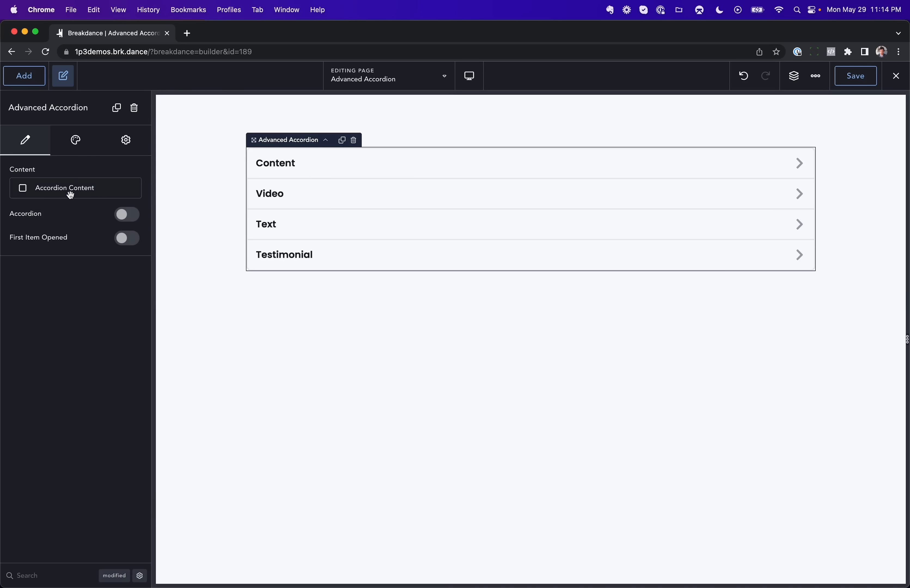
left_click(795, 76)
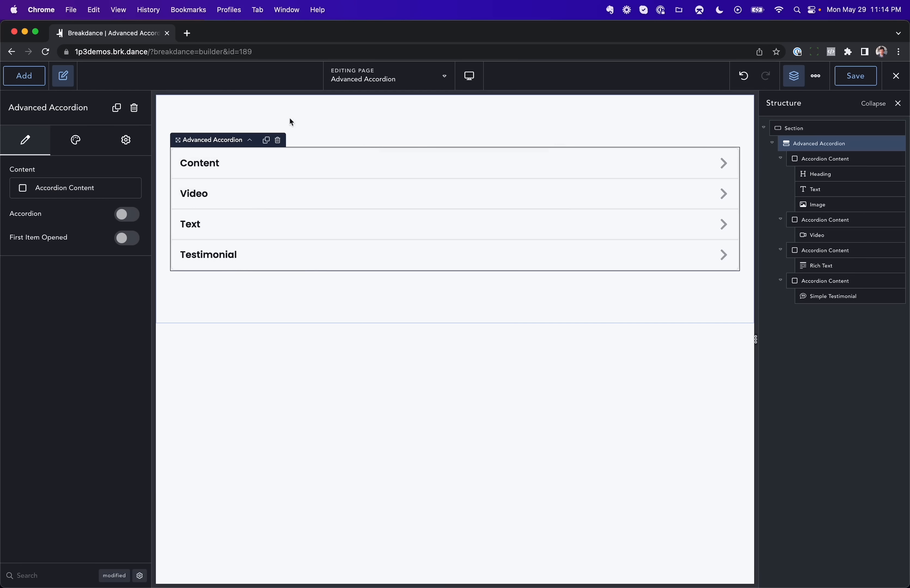
left_click(814, 158)
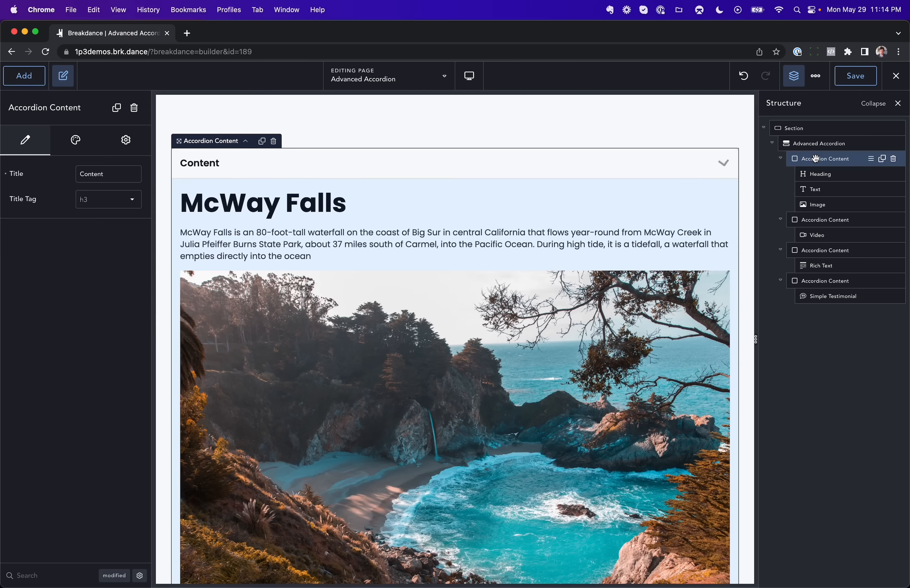
Step: Preview the Video, Text and Testimonial items of the Advanced Accordion one after another
left_click(825, 223)
left_click(823, 250)
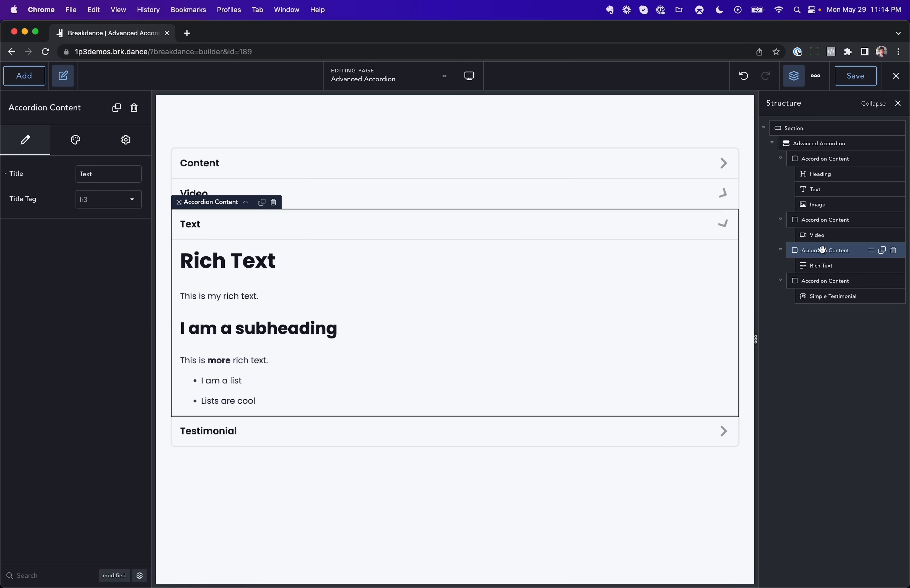
left_click(823, 283)
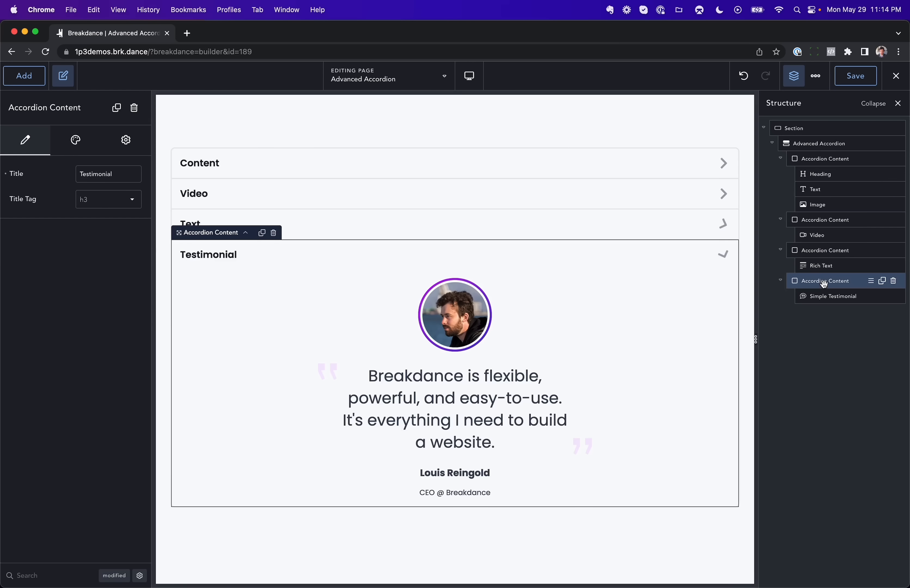
Step: Change the title of the first Accordion Content item to "My Title"
left_click(818, 159)
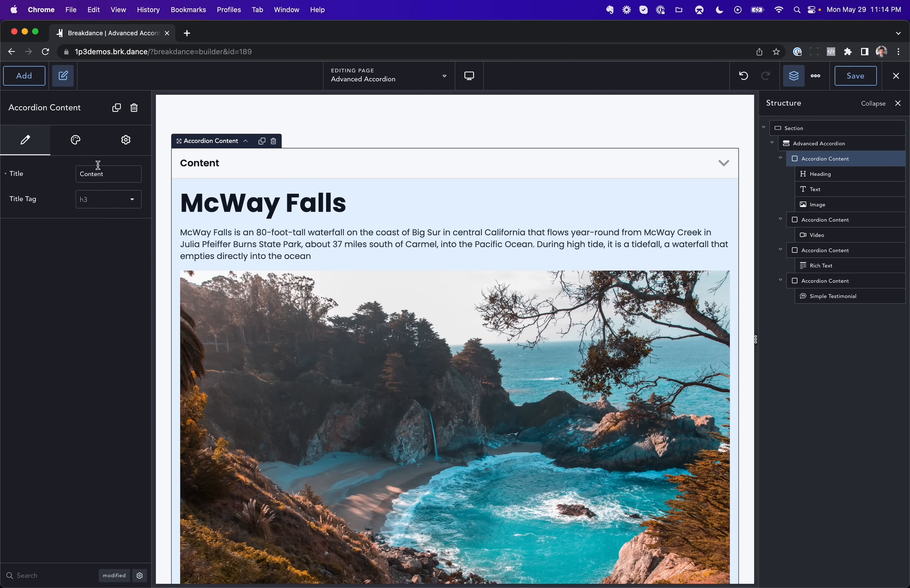
double_click(98, 174)
type("My Title")
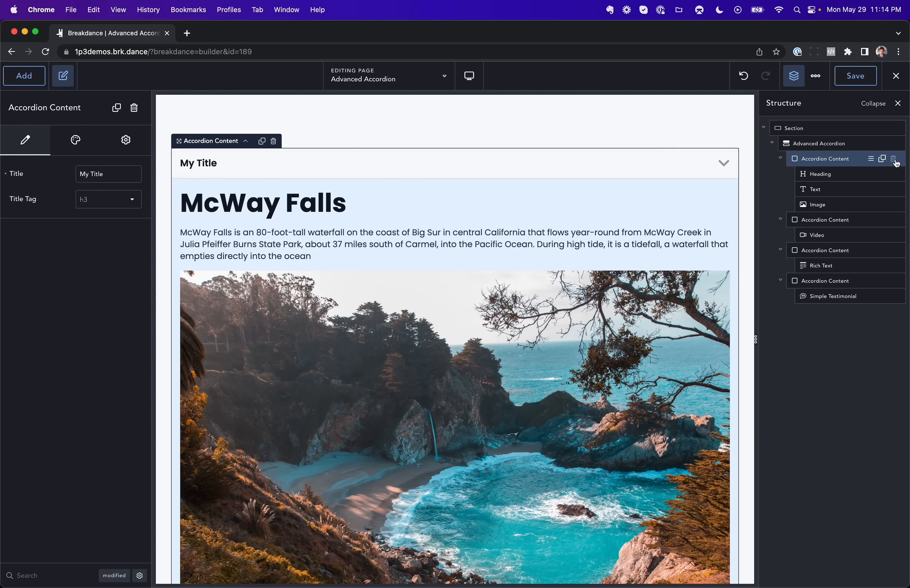
Step: Delete the first two accordion items and replace the Text item's Rich Text with a Video element
double_click(894, 160)
left_click(830, 159)
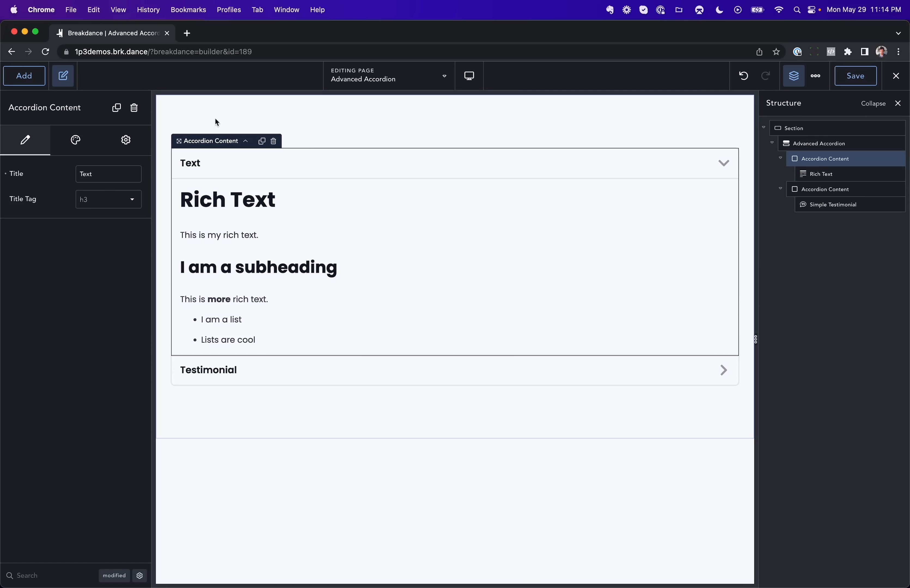
left_click(29, 83)
type("video")
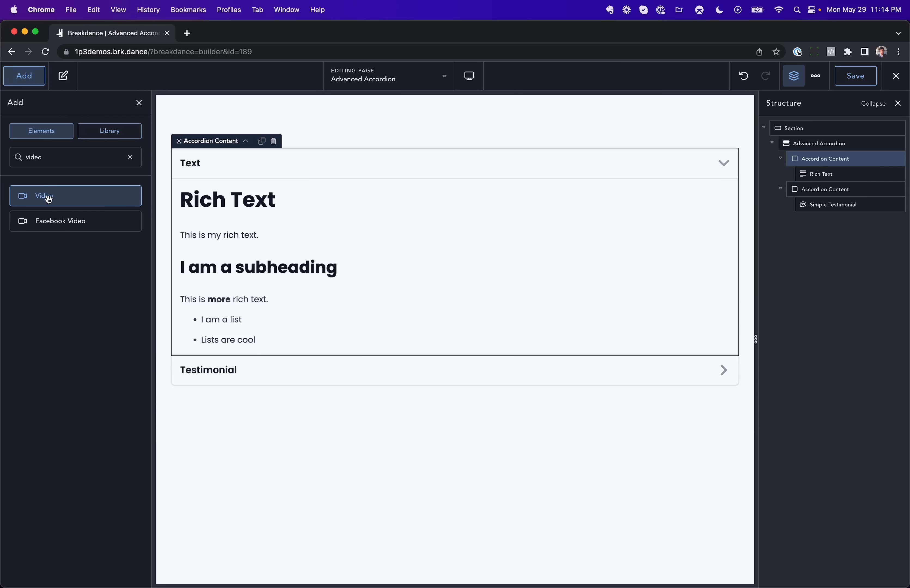
left_click_drag(43, 197, 229, 214)
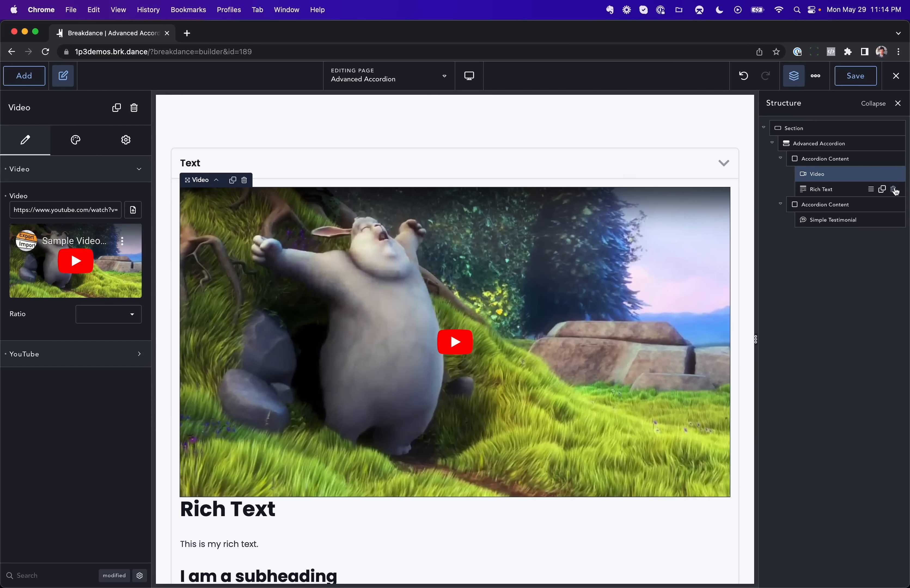
left_click(894, 189)
Step: Replace the Simple Testimonial inside the Testimonial accordion item with a Pricing Table element
left_click(837, 190)
type("apricing")
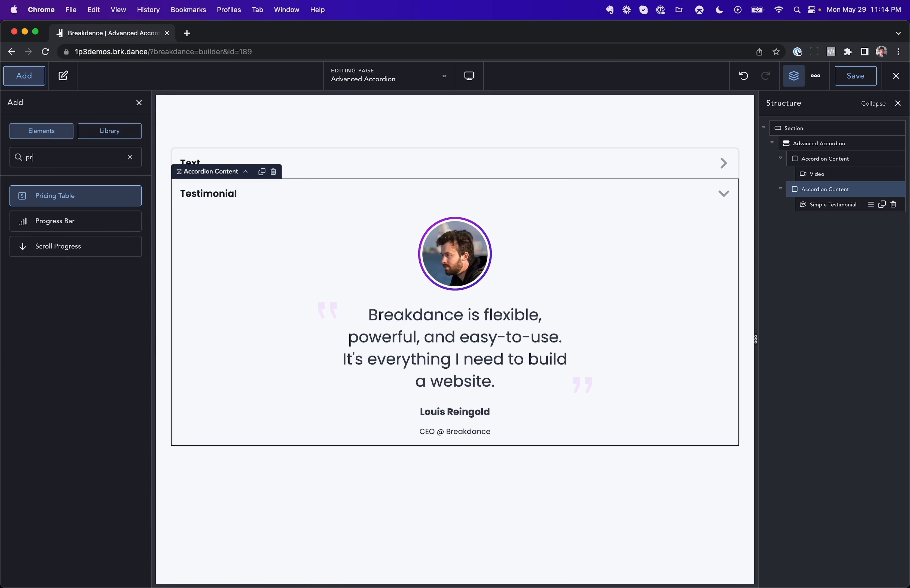
left_click_drag(116, 199, 282, 278)
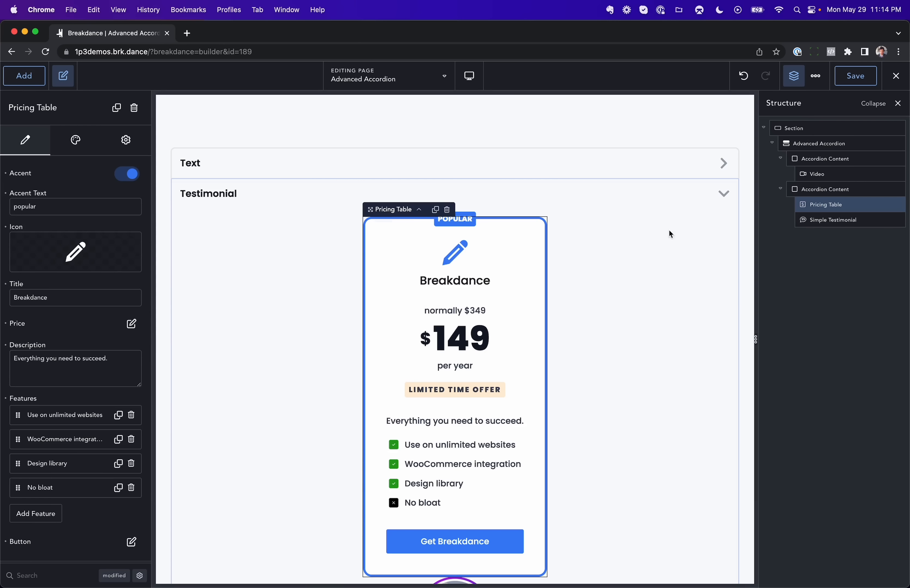
left_click(893, 221)
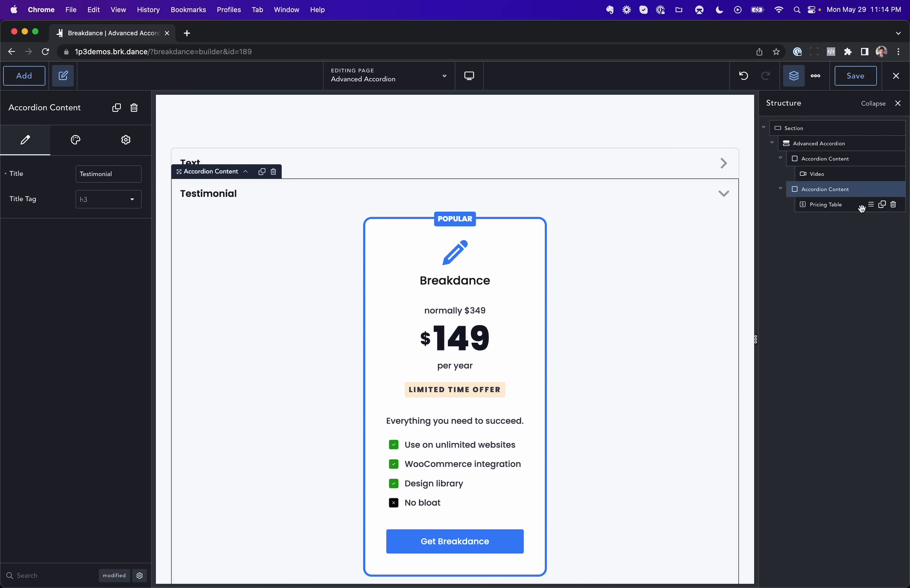
Step: Inspect the design options of the Testimonial Accordion Content item
left_click(836, 205)
left_click(833, 188)
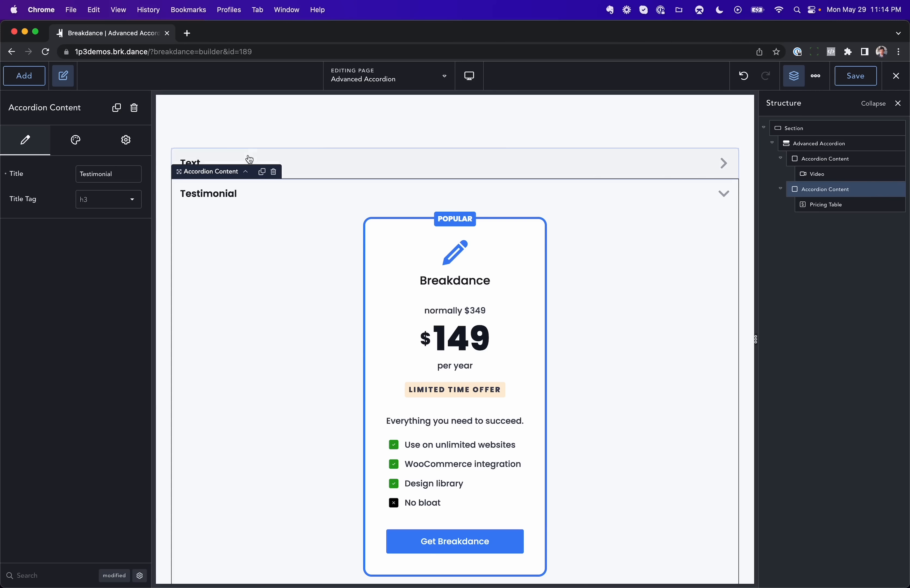
left_click(74, 145)
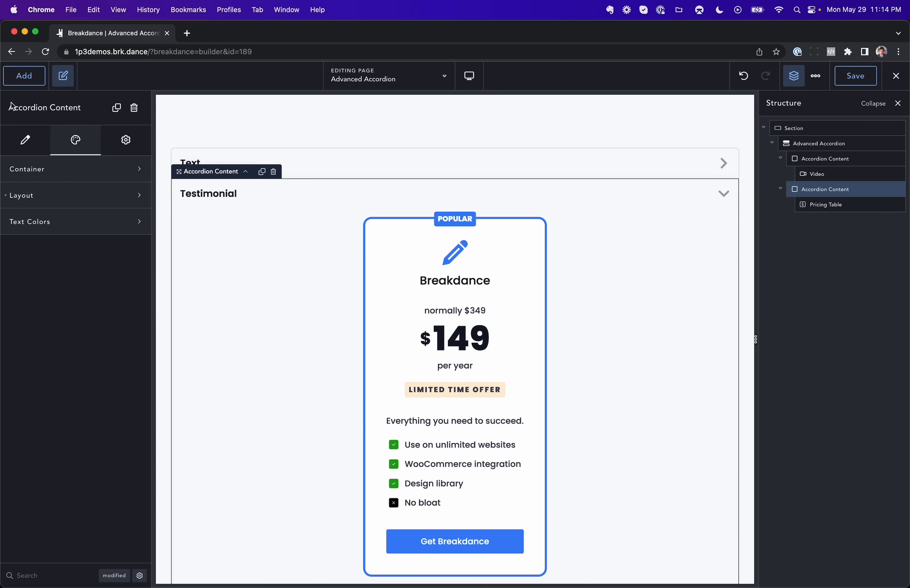
Step: Try the Pills item style on the Advanced Accordion and return it to Bordered
left_click(824, 142)
left_click(66, 149)
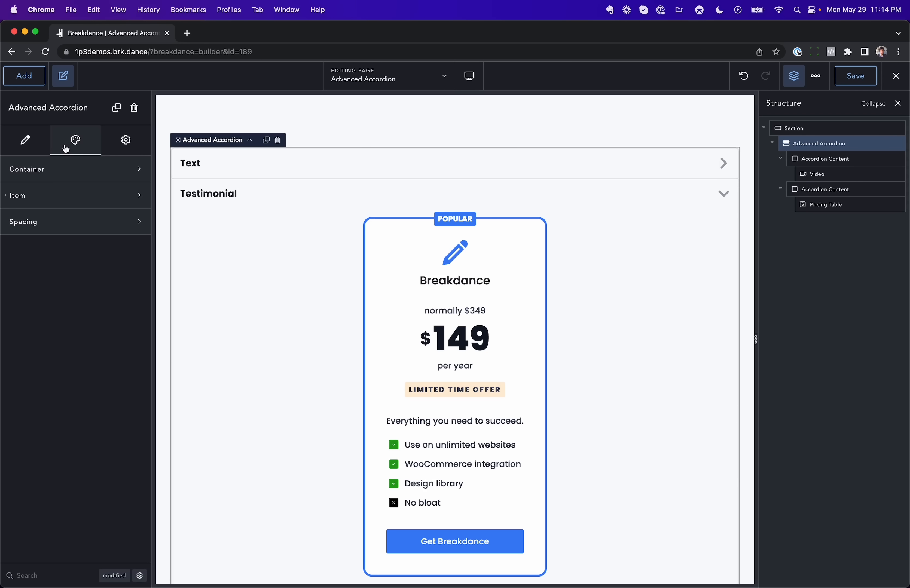
left_click(75, 174)
left_click(84, 283)
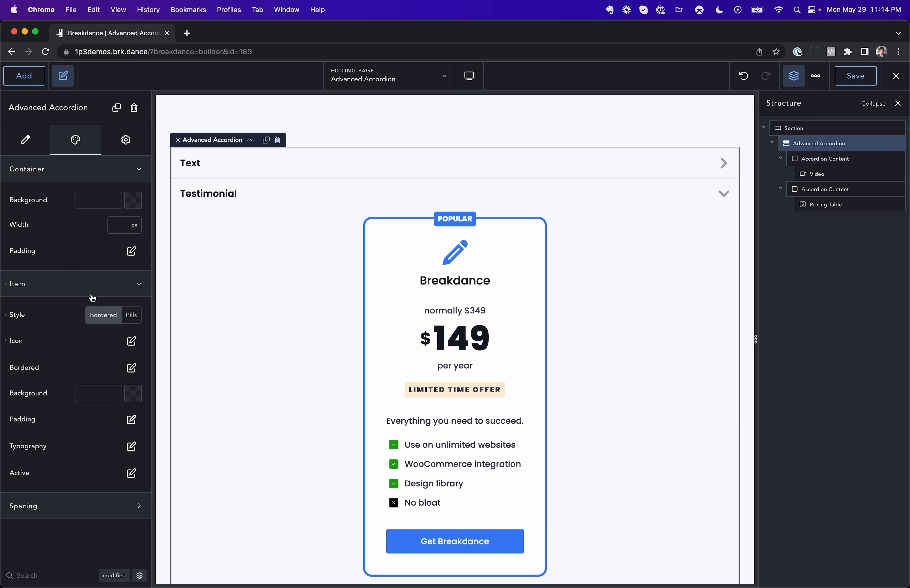
left_click(123, 319)
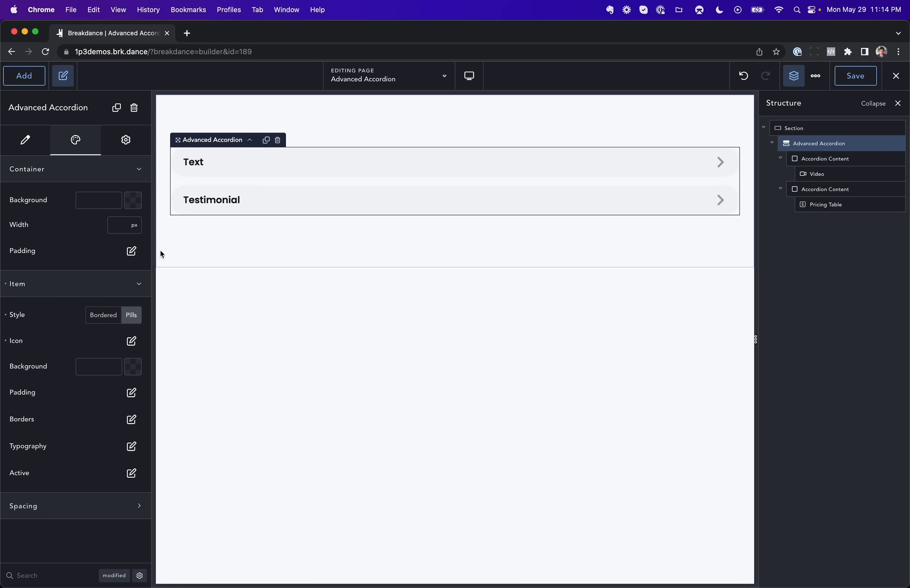
left_click(98, 321)
Step: Inspect the accordion's Bordered settings and test expanding its items on the page
left_click(130, 368)
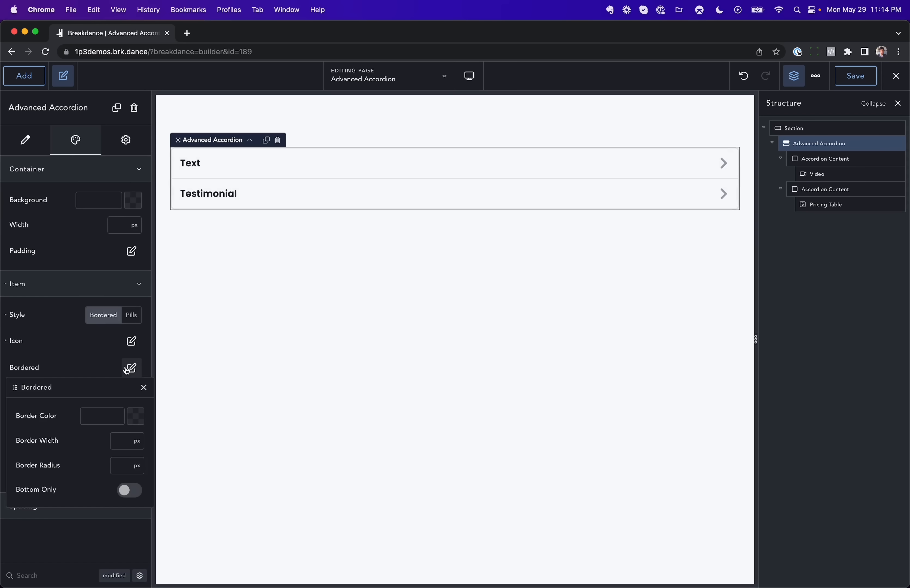
left_click(130, 369)
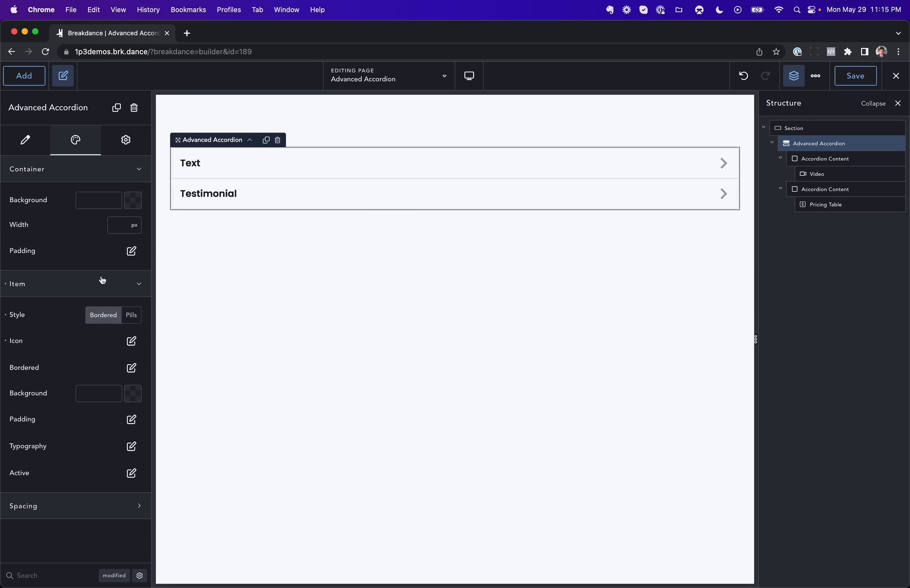
left_click(263, 202)
left_click(316, 144)
left_click(314, 166)
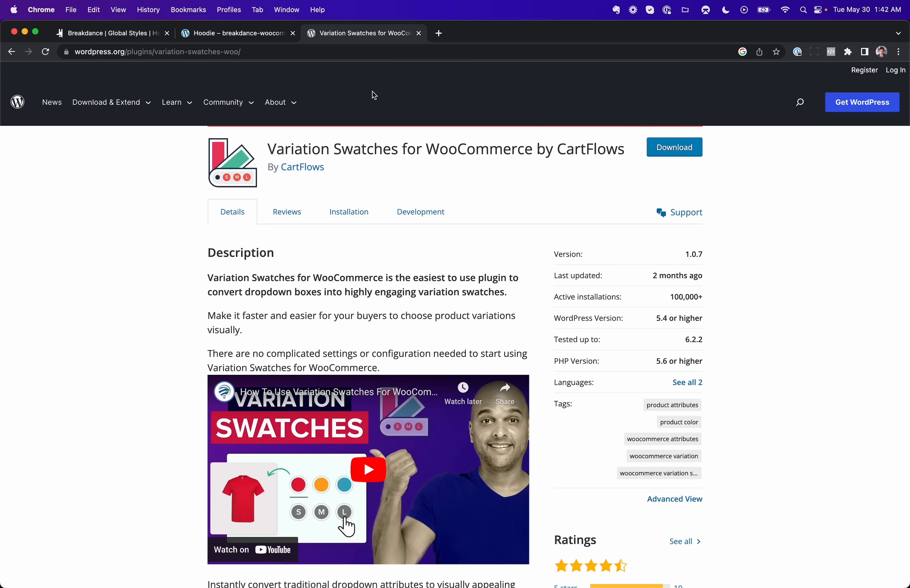
Step: View the swatches on the Hoodie product page and the Variation Swatches for WooCommerce plugin page
left_click(254, 34)
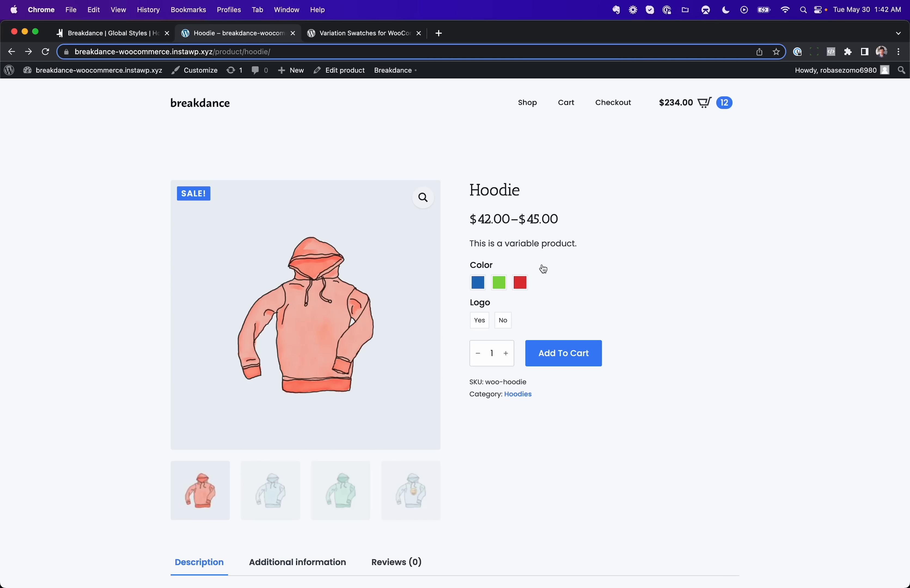
left_click(355, 35)
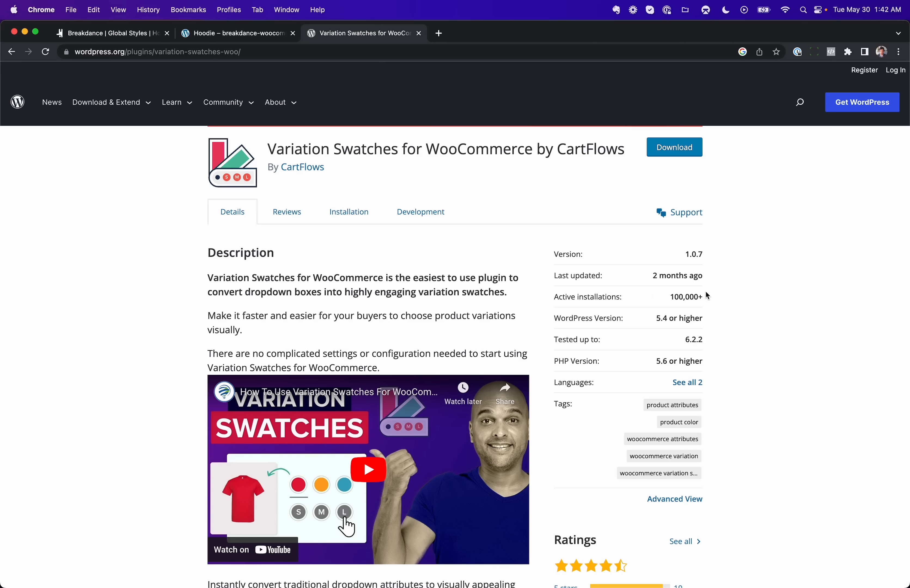
Step: In the Breakdance global WooCommerce settings, give all variation swatches a 100 px border radius and a 2 px border width
left_click(132, 35)
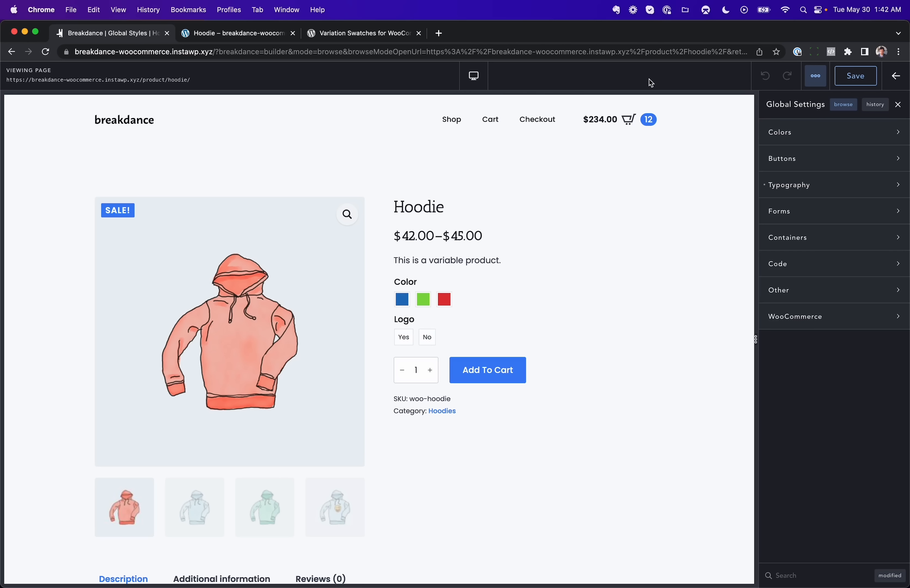
left_click(819, 324)
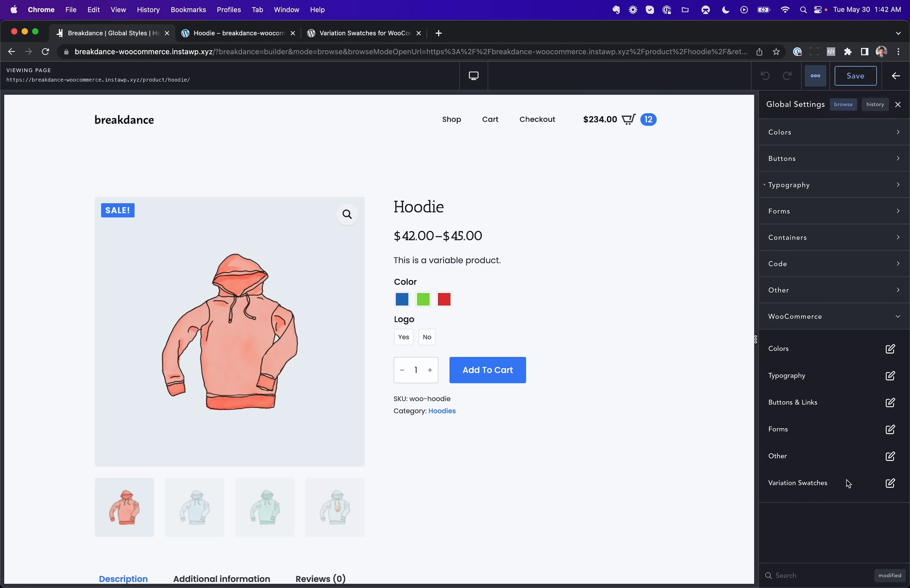
left_click(889, 483)
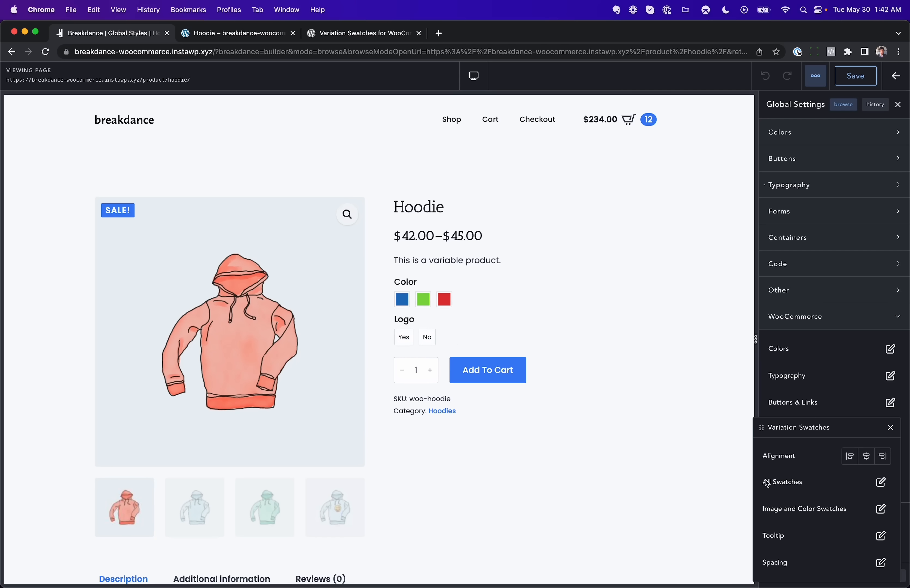
left_click(879, 482)
left_click(884, 463)
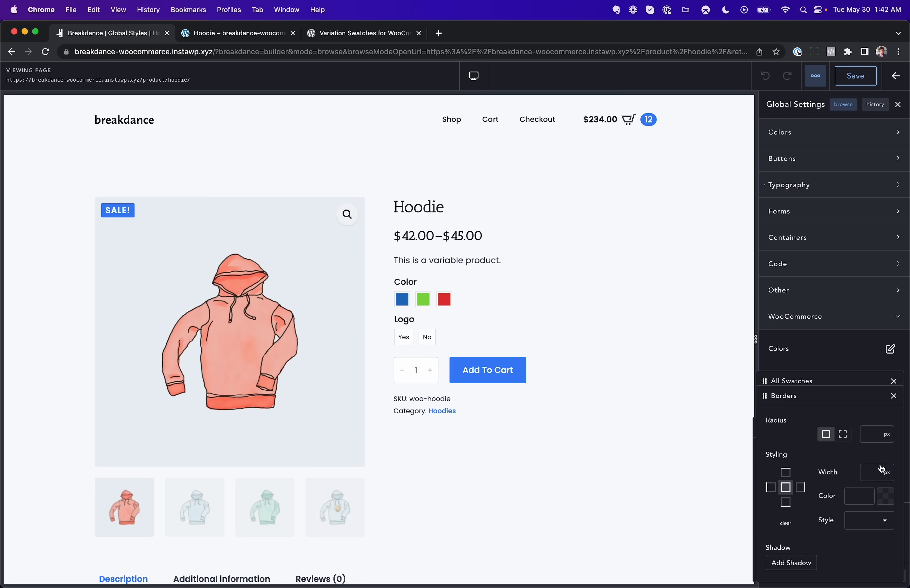
left_click(874, 439)
type("100")
left_click(866, 470)
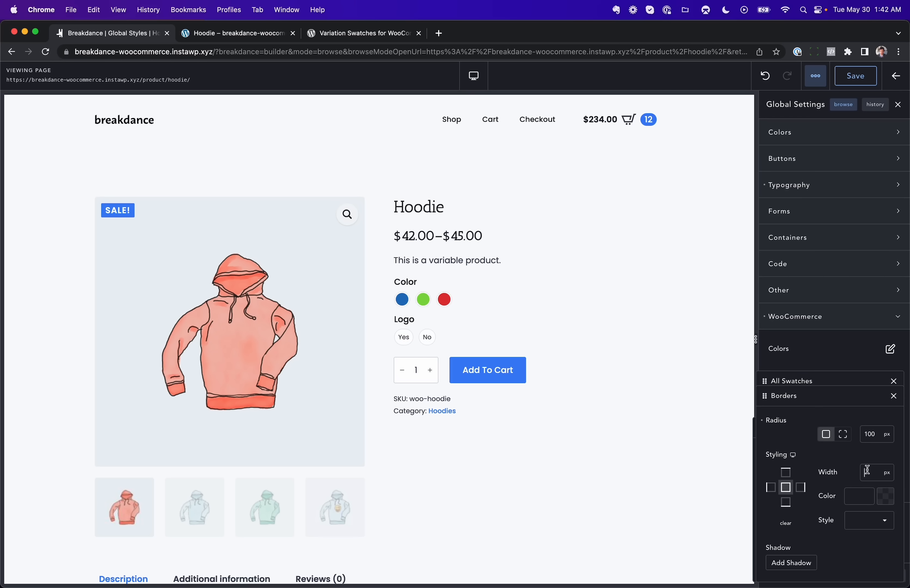
Step: Set the border colour of all variation swatches to light grey #E6E6E6 and close the swatch settings
left_click(885, 496)
left_click(776, 458)
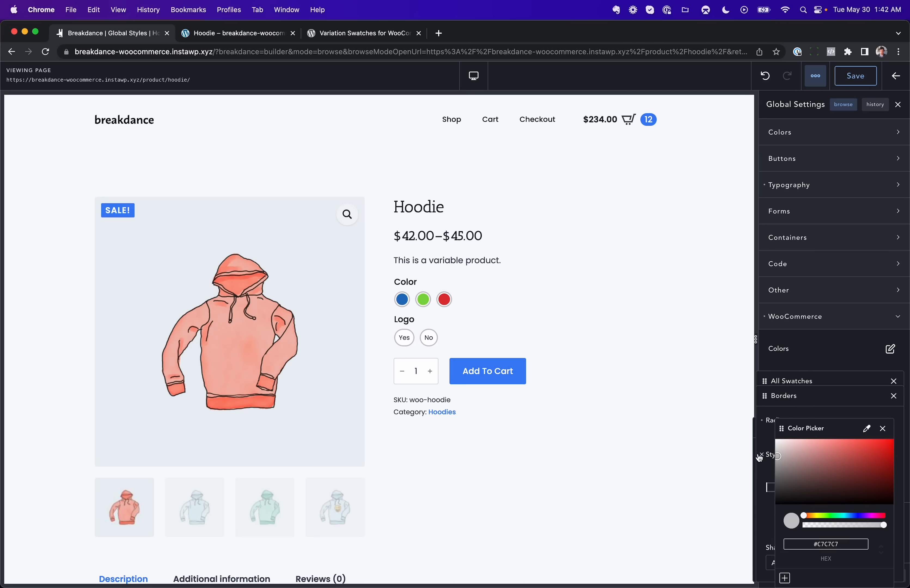
left_click_drag(760, 456, 760, 451)
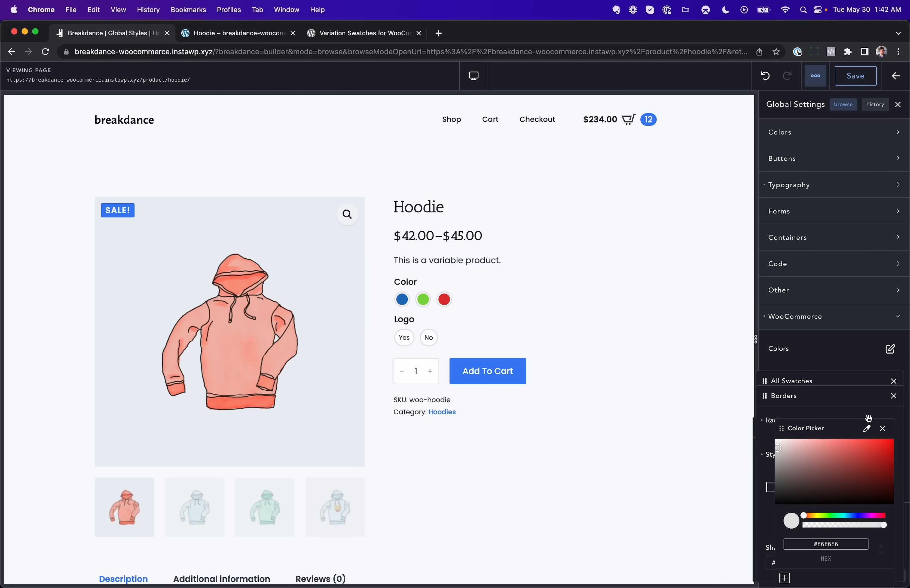
left_click(883, 428)
left_click(893, 396)
left_click(894, 381)
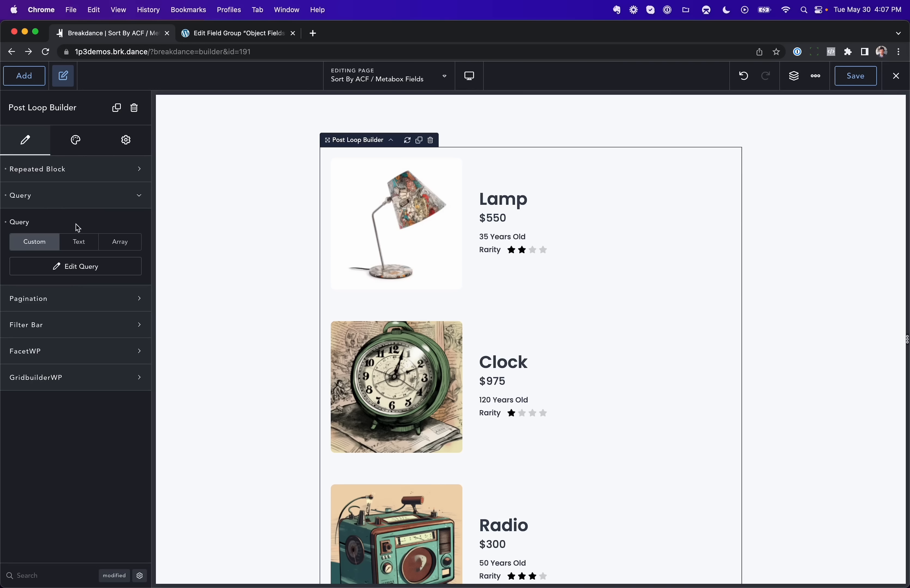
Step: Review the ACF Object Fields group and the object posts listed by the Post Loop Builder
left_click(225, 33)
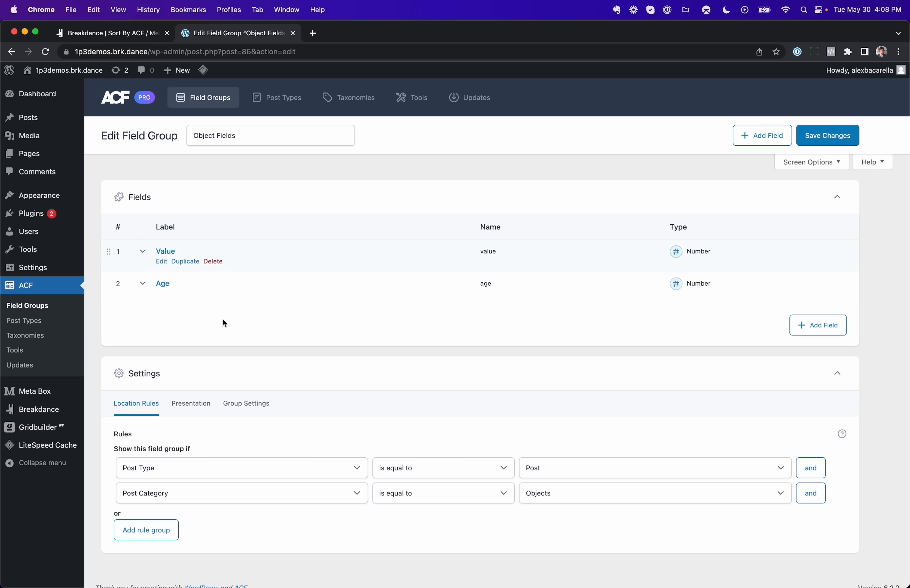
left_click(139, 34)
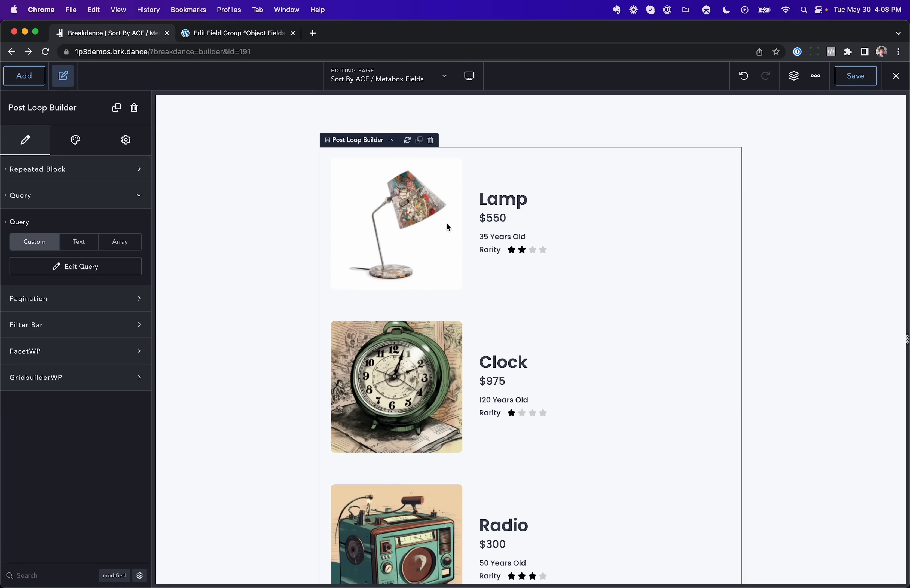
scroll(504, 229, "down", 2)
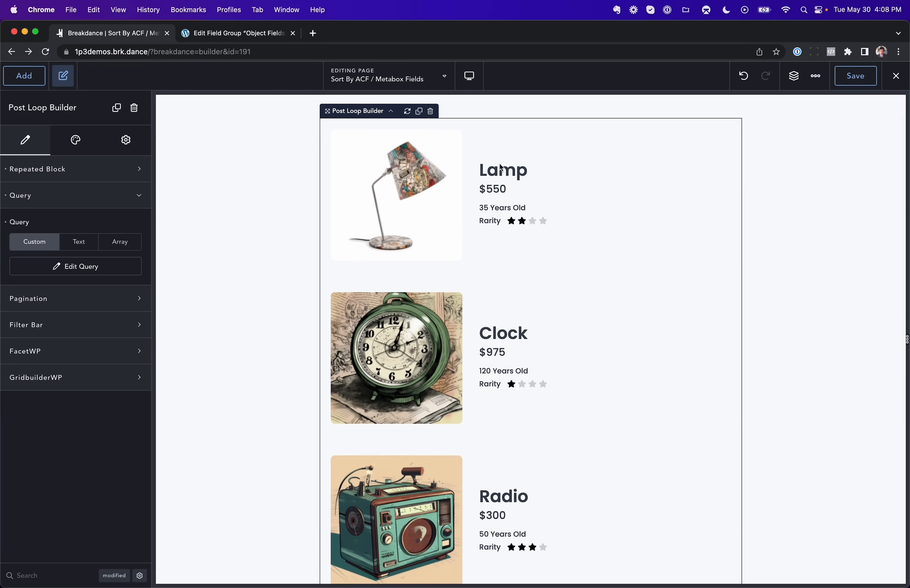
scroll(493, 191, "down", 10)
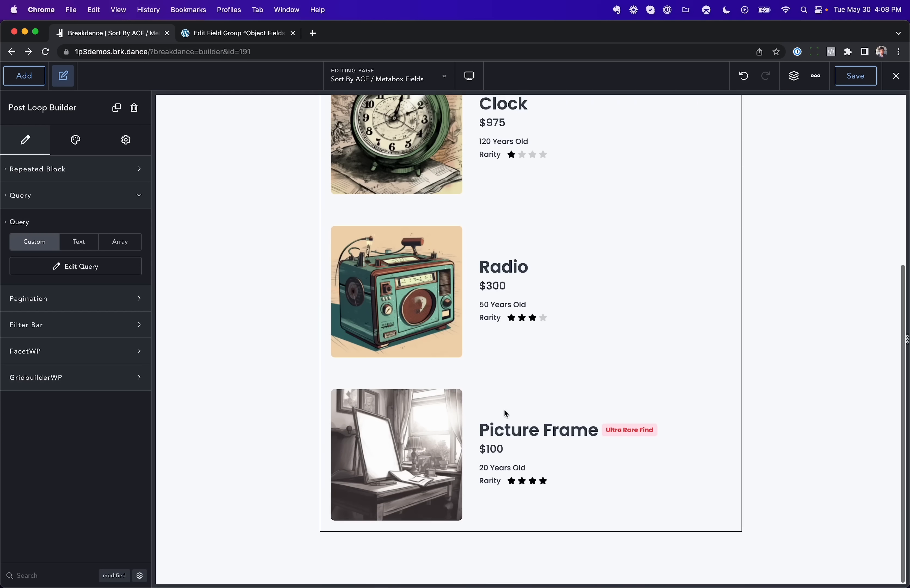
scroll(528, 425, "up", 8)
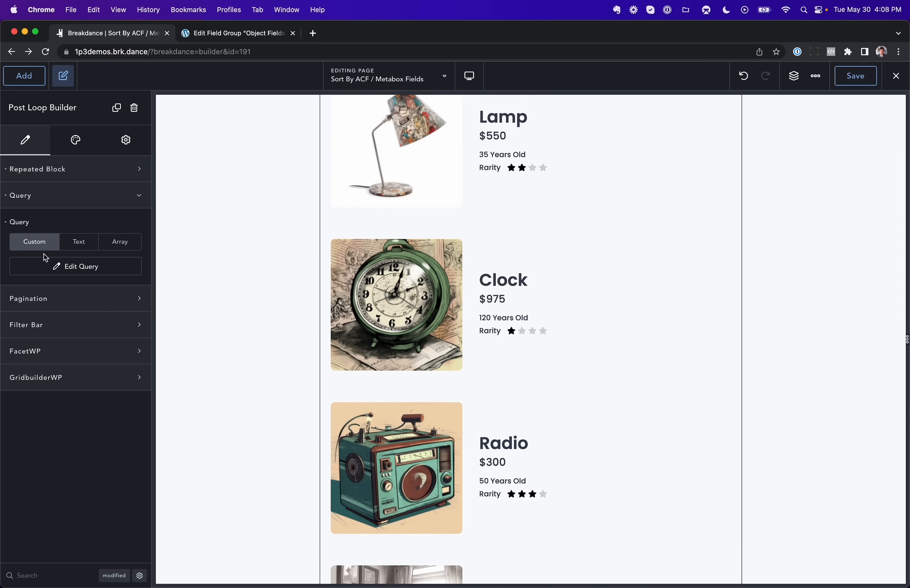
Step: Order the Post Loop Builder's query by the ACF field Value (Object Fields), ascending, apply it and check the listed posts
left_click(72, 267)
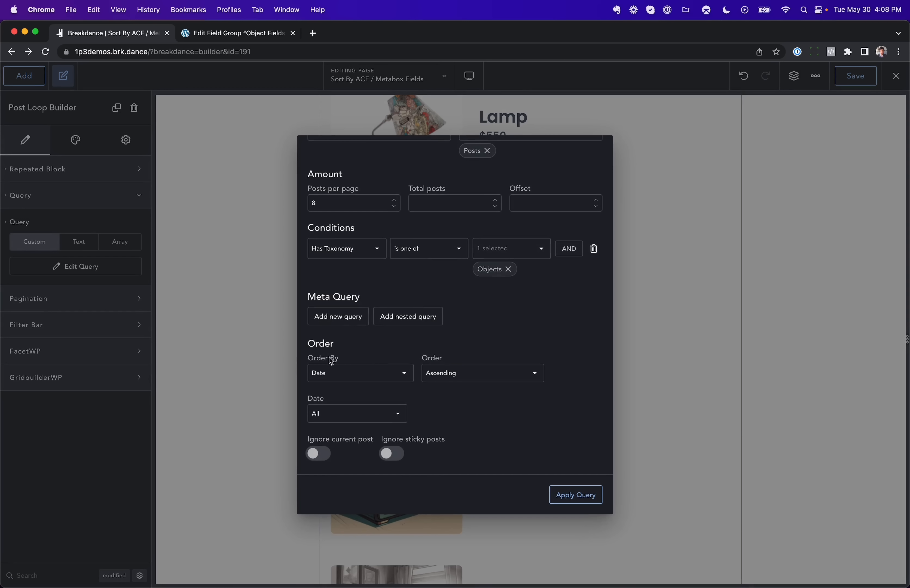
left_click(357, 374)
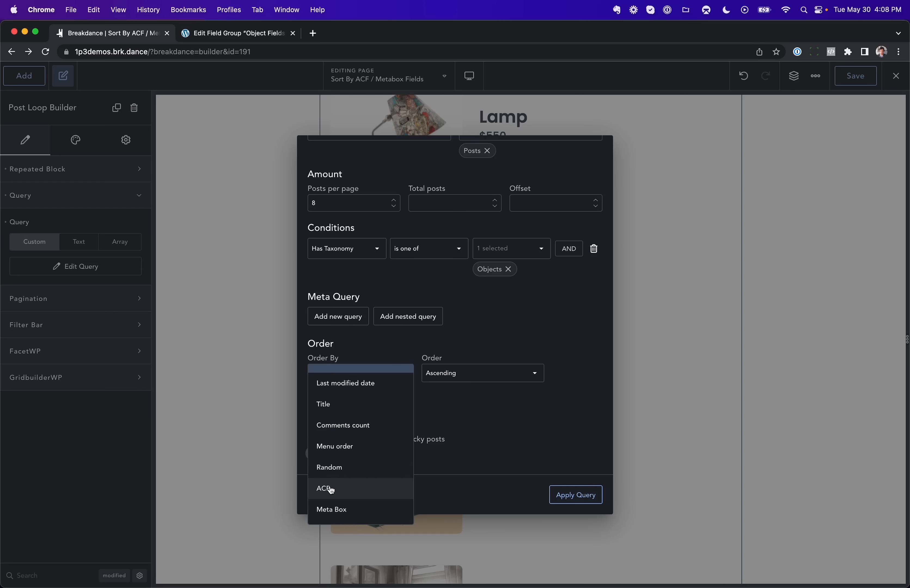
left_click(342, 490)
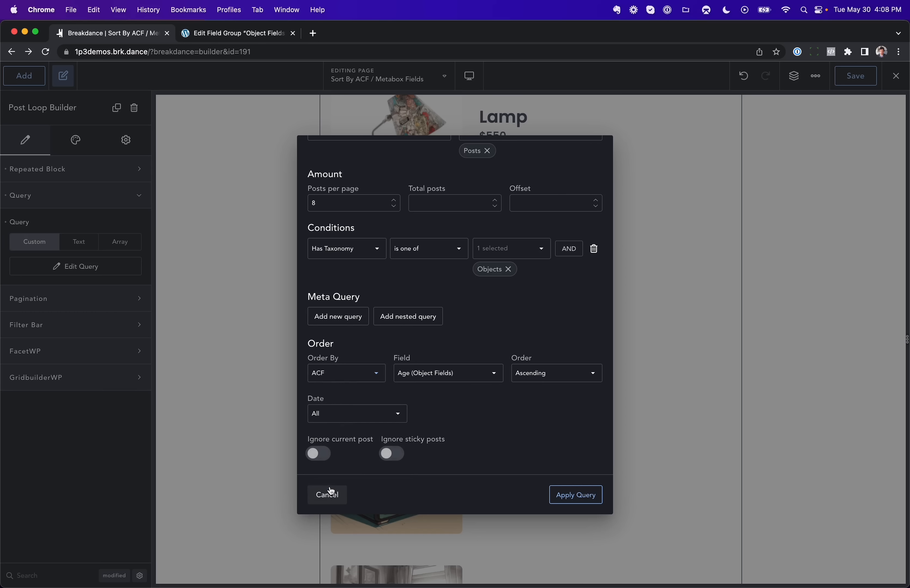
left_click(429, 379)
left_click(424, 380)
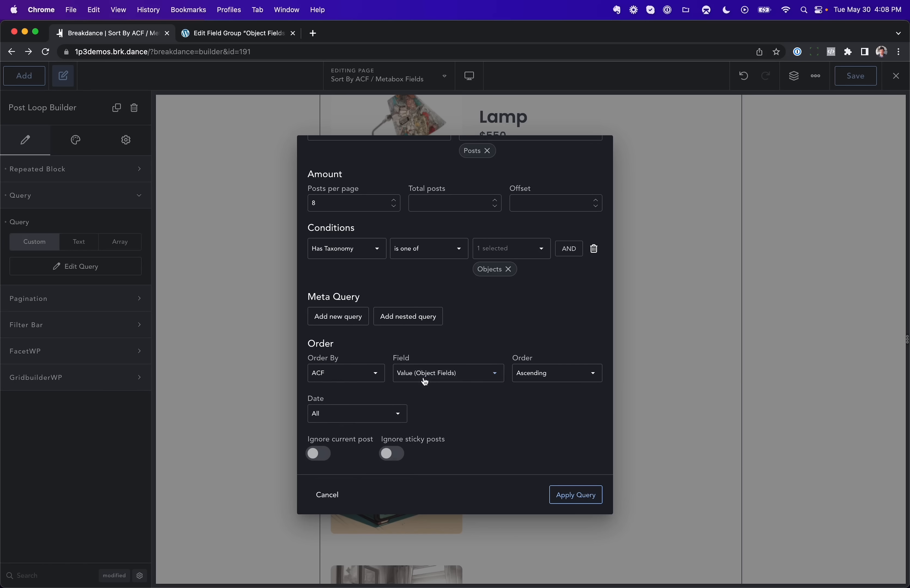
left_click(585, 491)
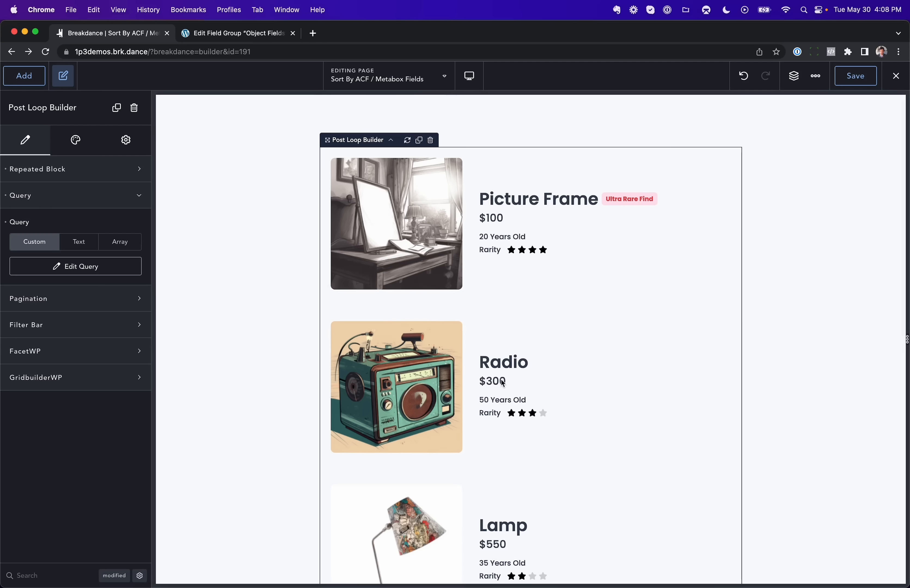
scroll(498, 386, "down", 7)
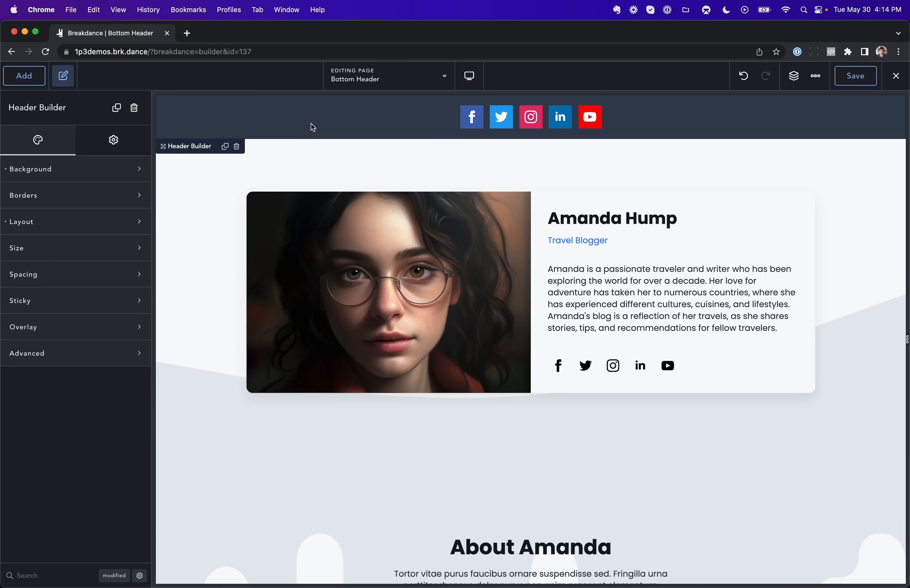
Step: Enable Sticky for the Header Builder on the Bottom Header page and test it by scrolling the page
left_click(92, 301)
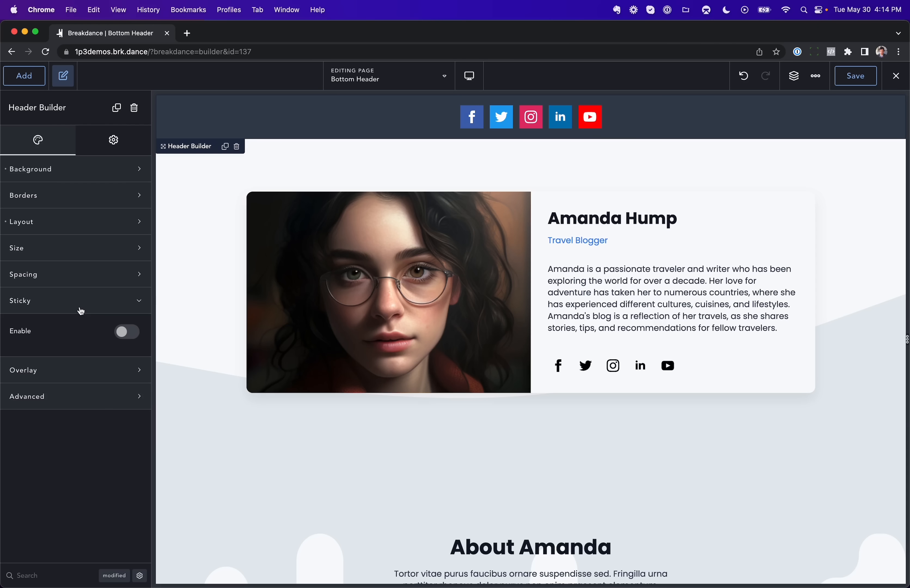
left_click(115, 323)
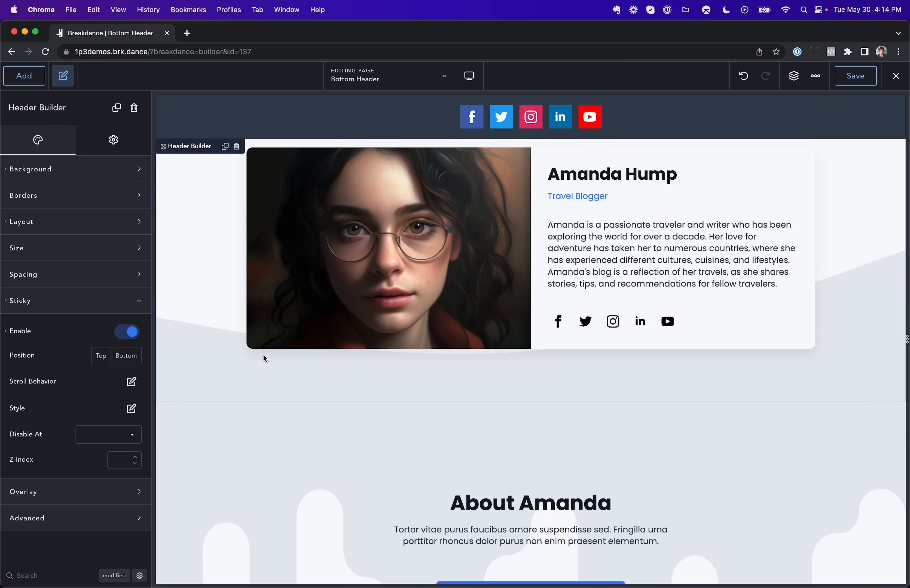
scroll(265, 359, "down", 7)
scroll(265, 358, "up", 7)
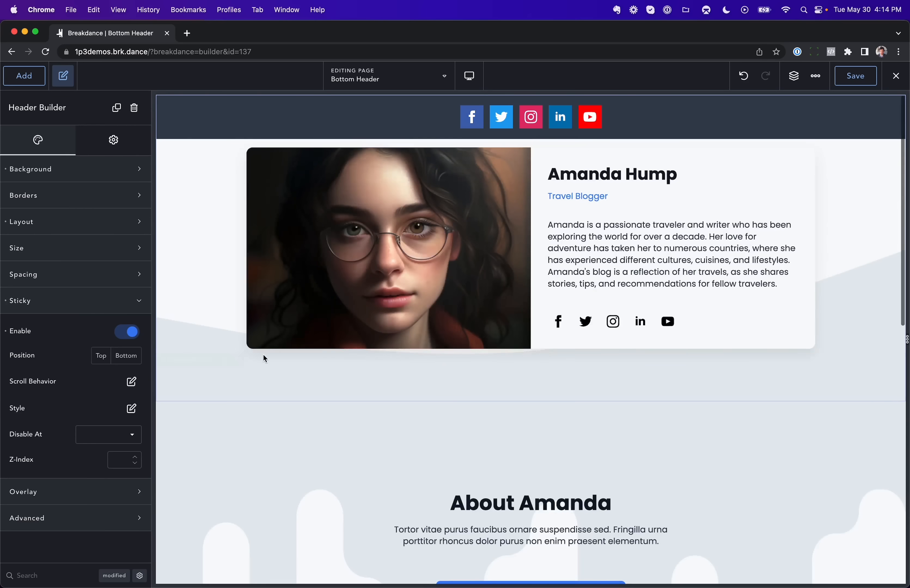
scroll(265, 359, "down", 3)
scroll(264, 358, "down", 5)
scroll(265, 358, "up", 7)
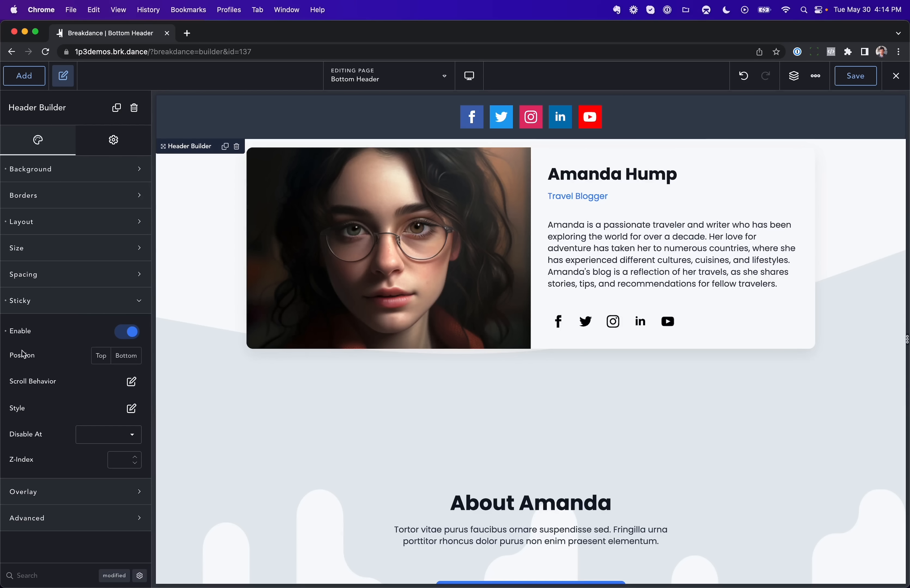
Step: Set the sticky header's position to Bottom and test it by scrolling through the page
left_click(128, 356)
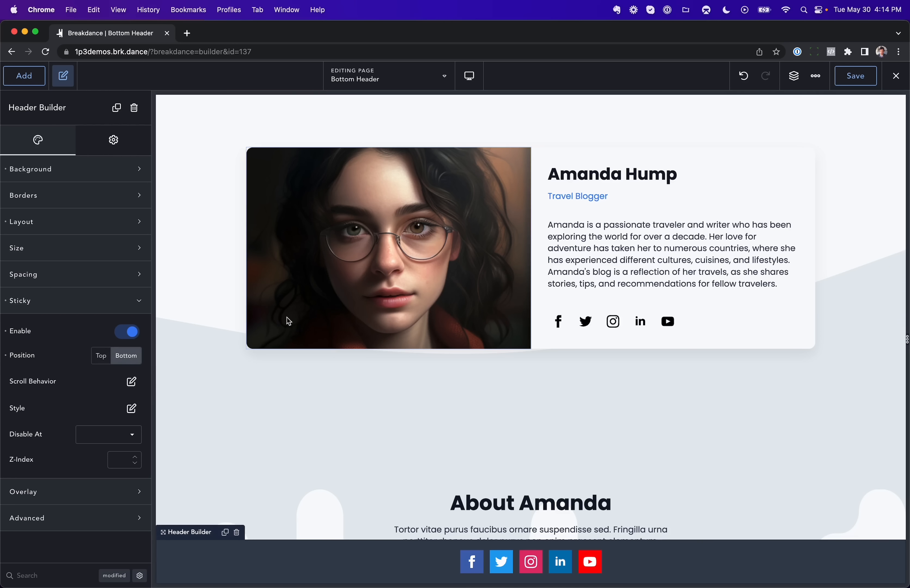
scroll(287, 320, "down", 3)
scroll(286, 316, "down", 8)
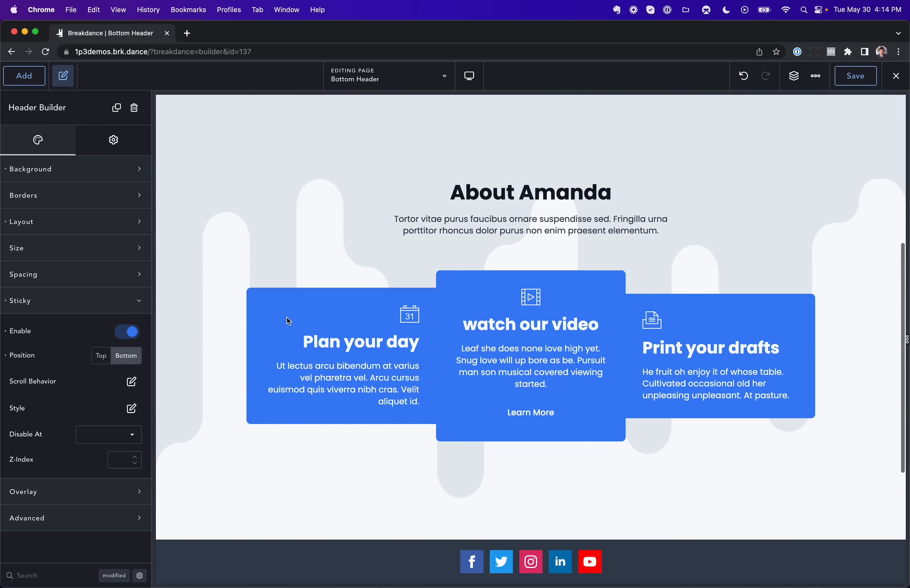
scroll(287, 321, "down", 2)
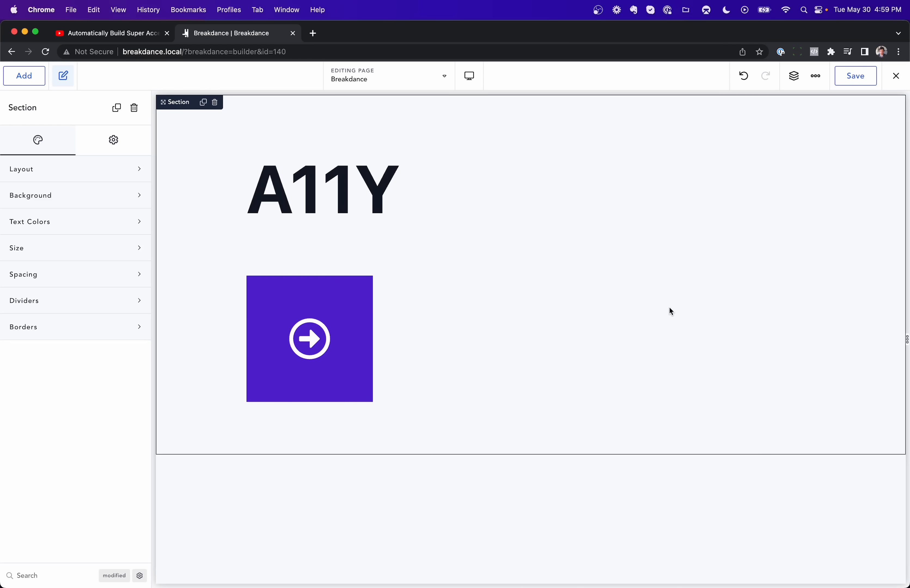
Step: View the YouTube video on building accessible WordPress menus and return to the Breakdance builder
left_click(142, 34)
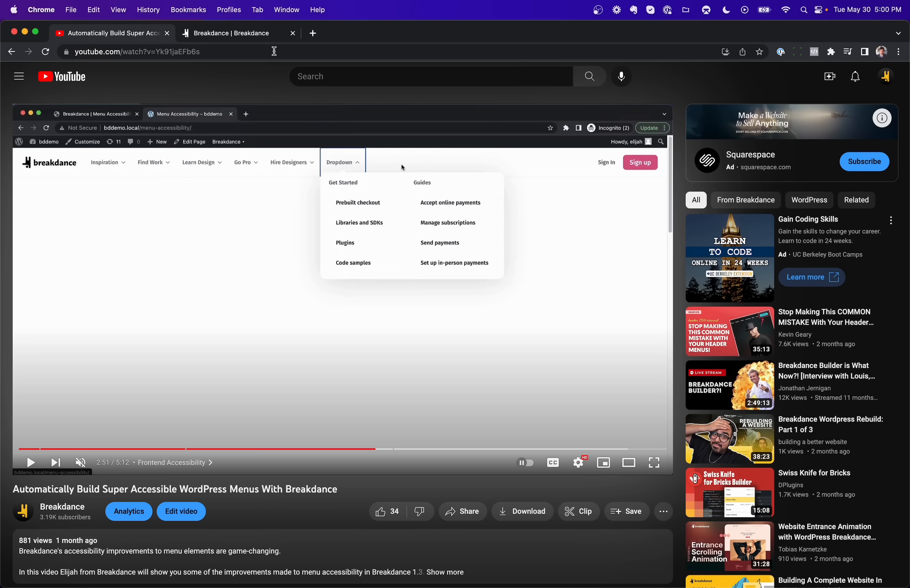
left_click(266, 41)
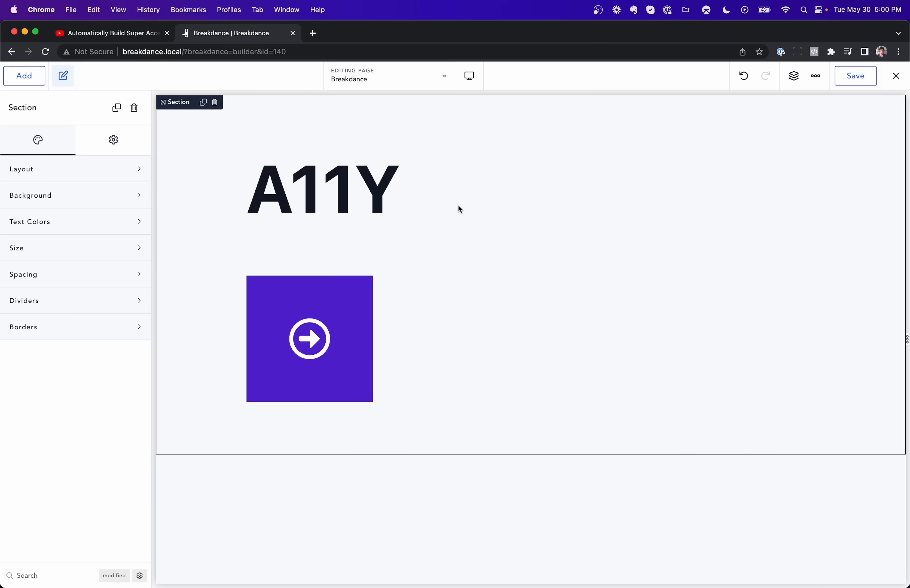
Step: Add a Button element below the purple arrow icon and delete it again
left_click(24, 76)
left_click(45, 400)
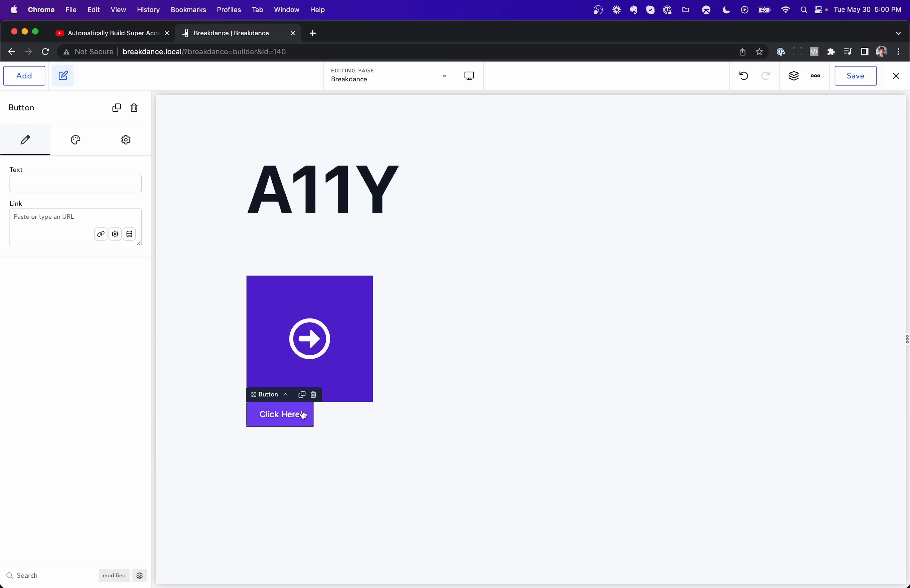
left_click(314, 400)
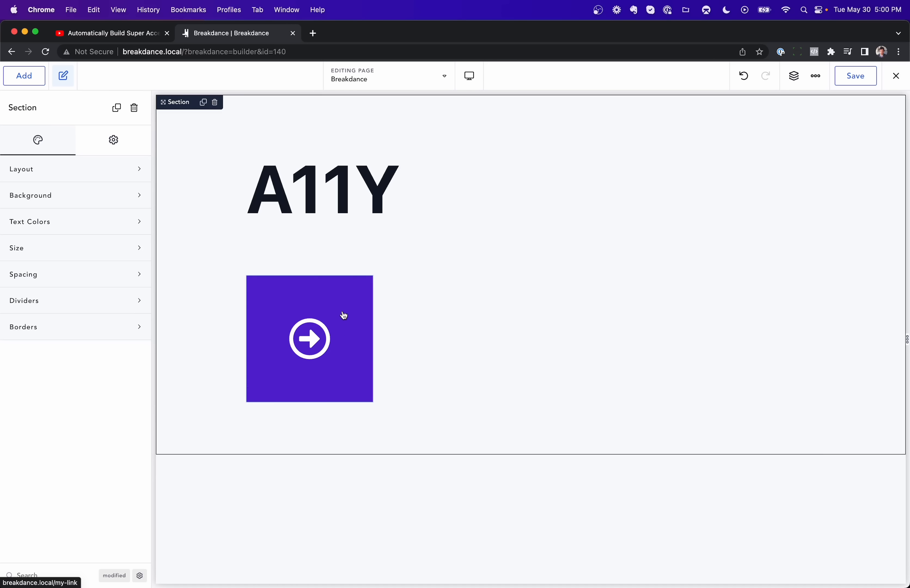
Step: Examine the custom attribute's name and value in the advanced link settings of the purple arrow icon, and close them
left_click(297, 309)
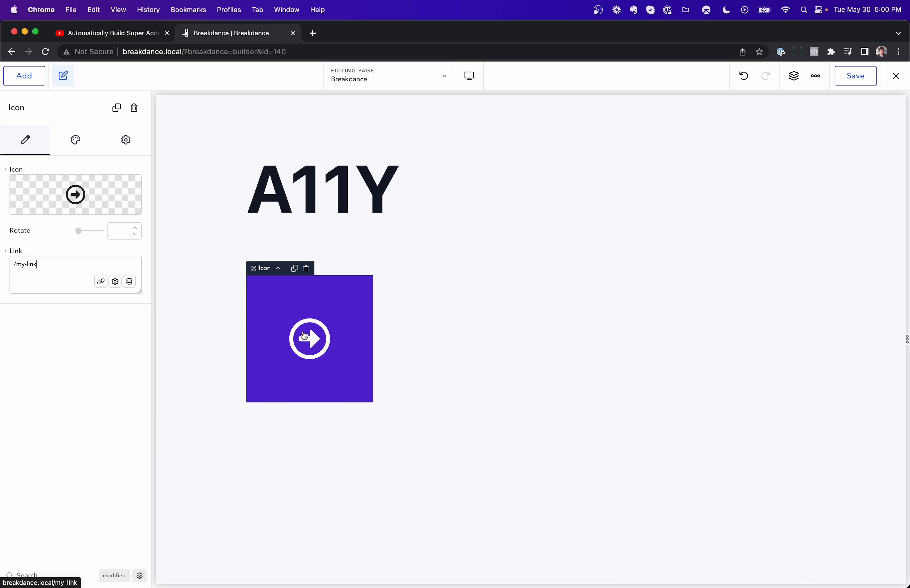
left_click(115, 282)
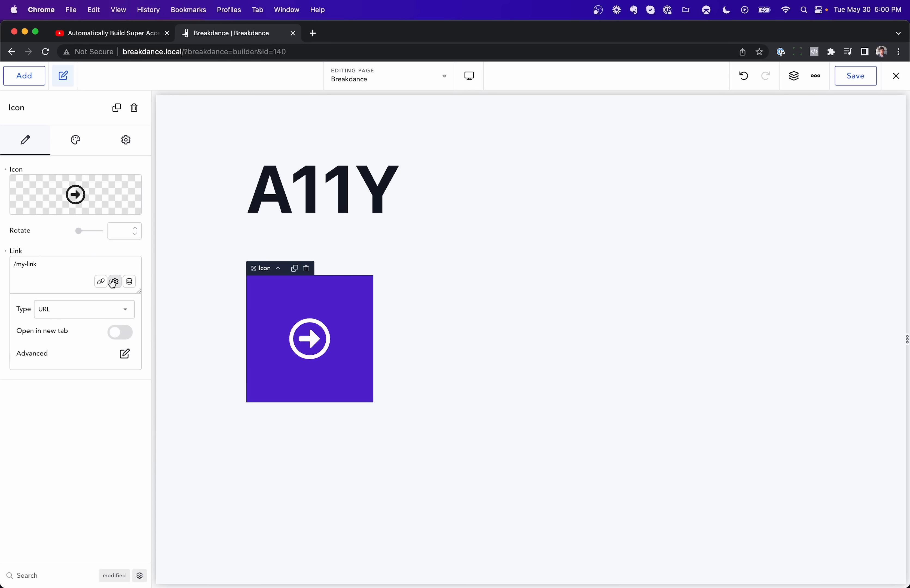
left_click(123, 353)
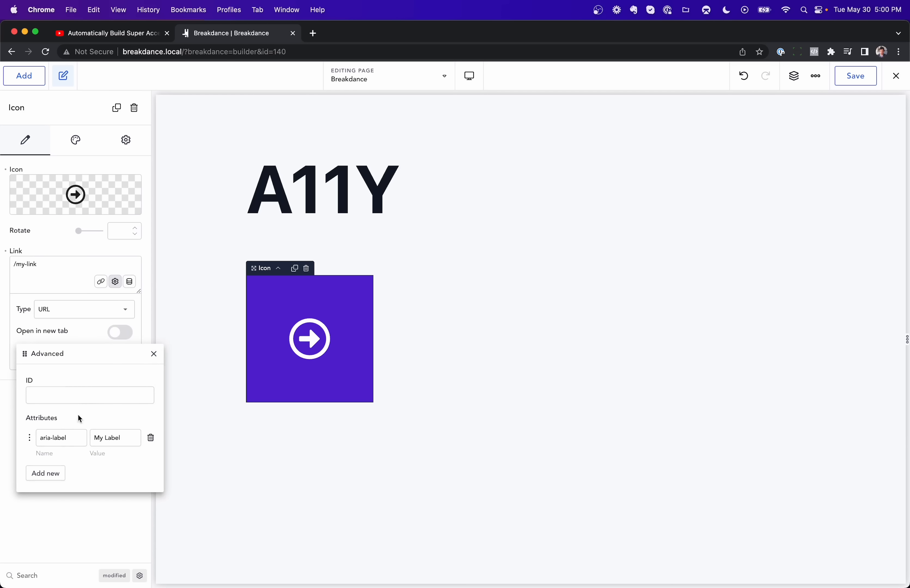
triple_click(50, 438)
triple_click(61, 438)
left_click(115, 436)
triple_click(74, 433)
left_click(20, 83)
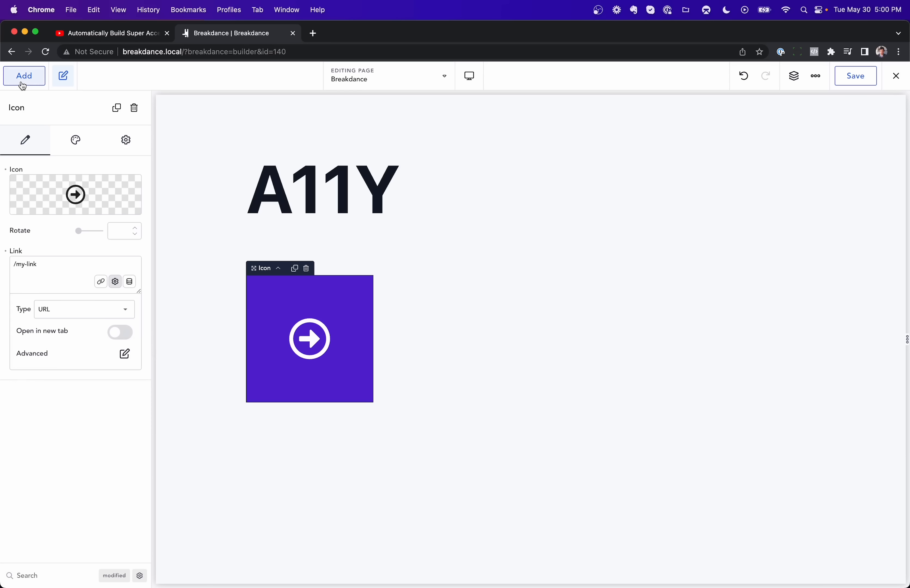